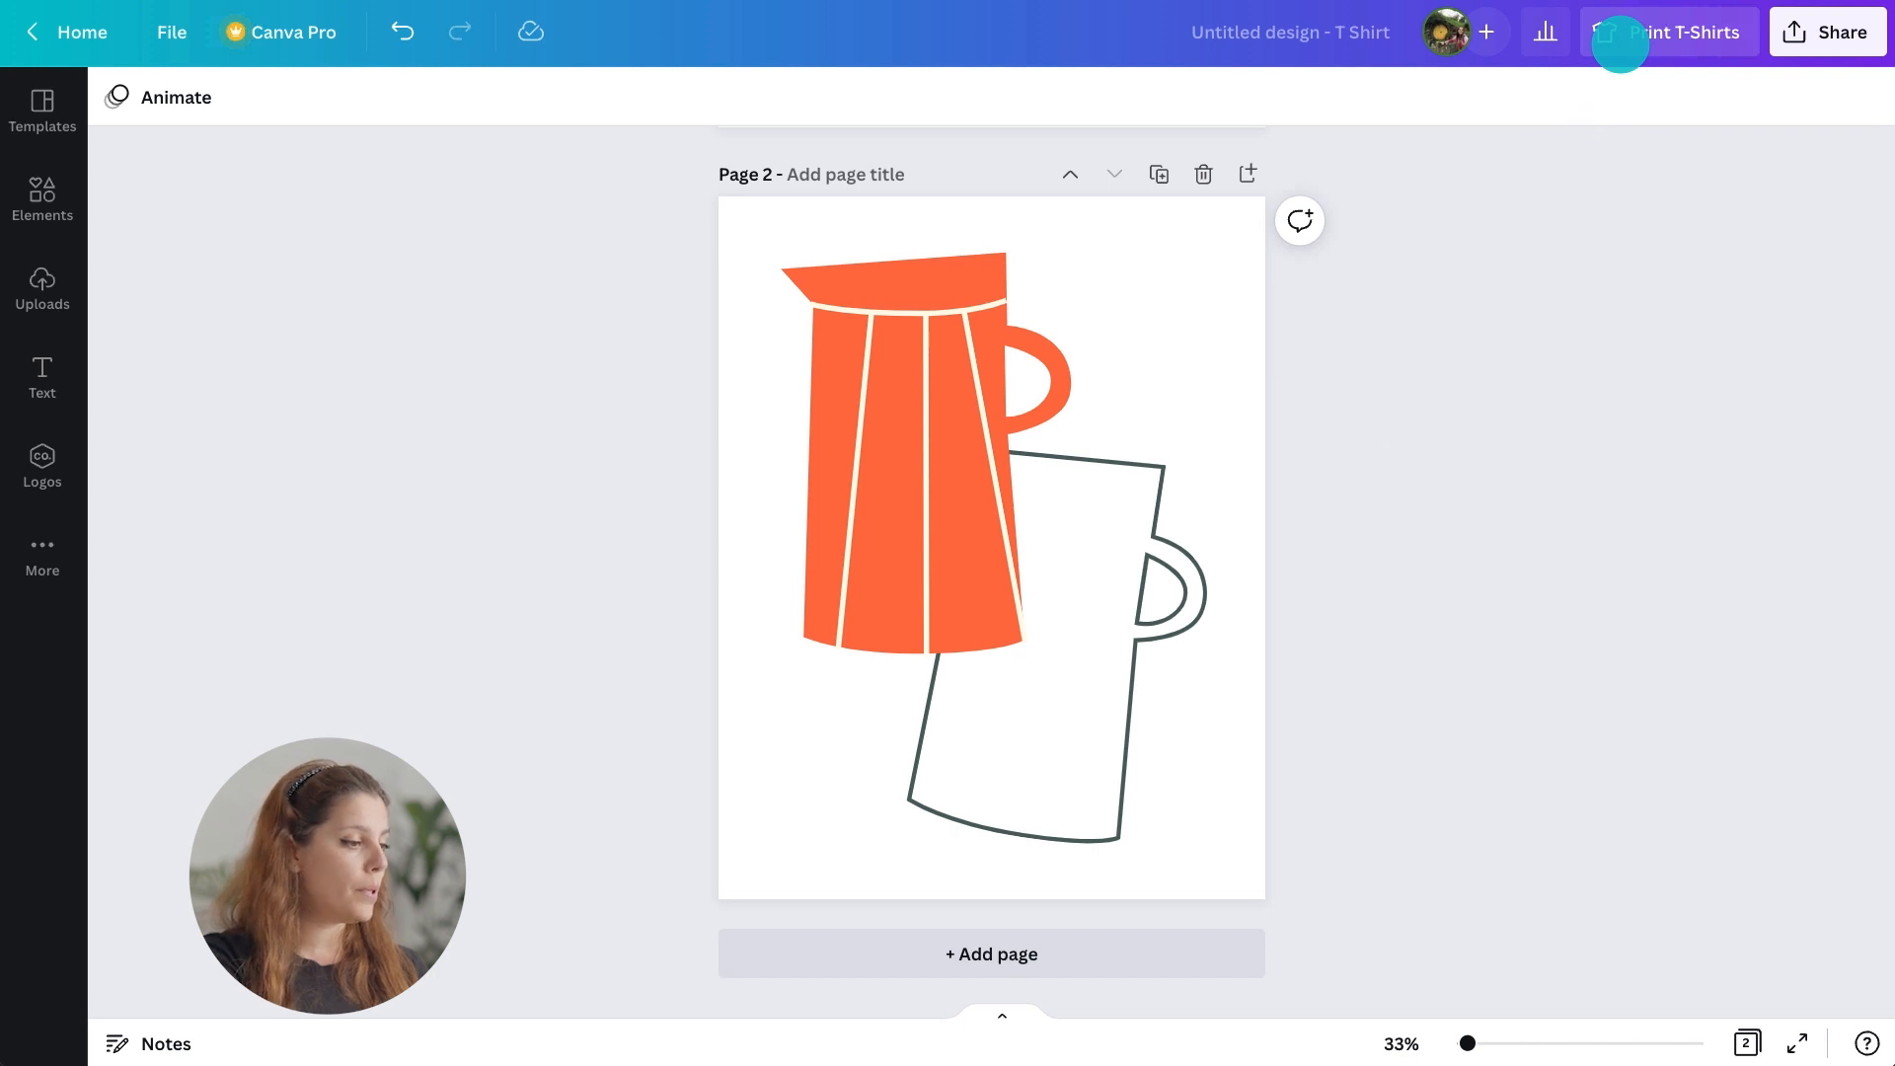
# Open t-shirt printing for the design and choose White as the t-shirt colour.
pyautogui.click(1620, 44)
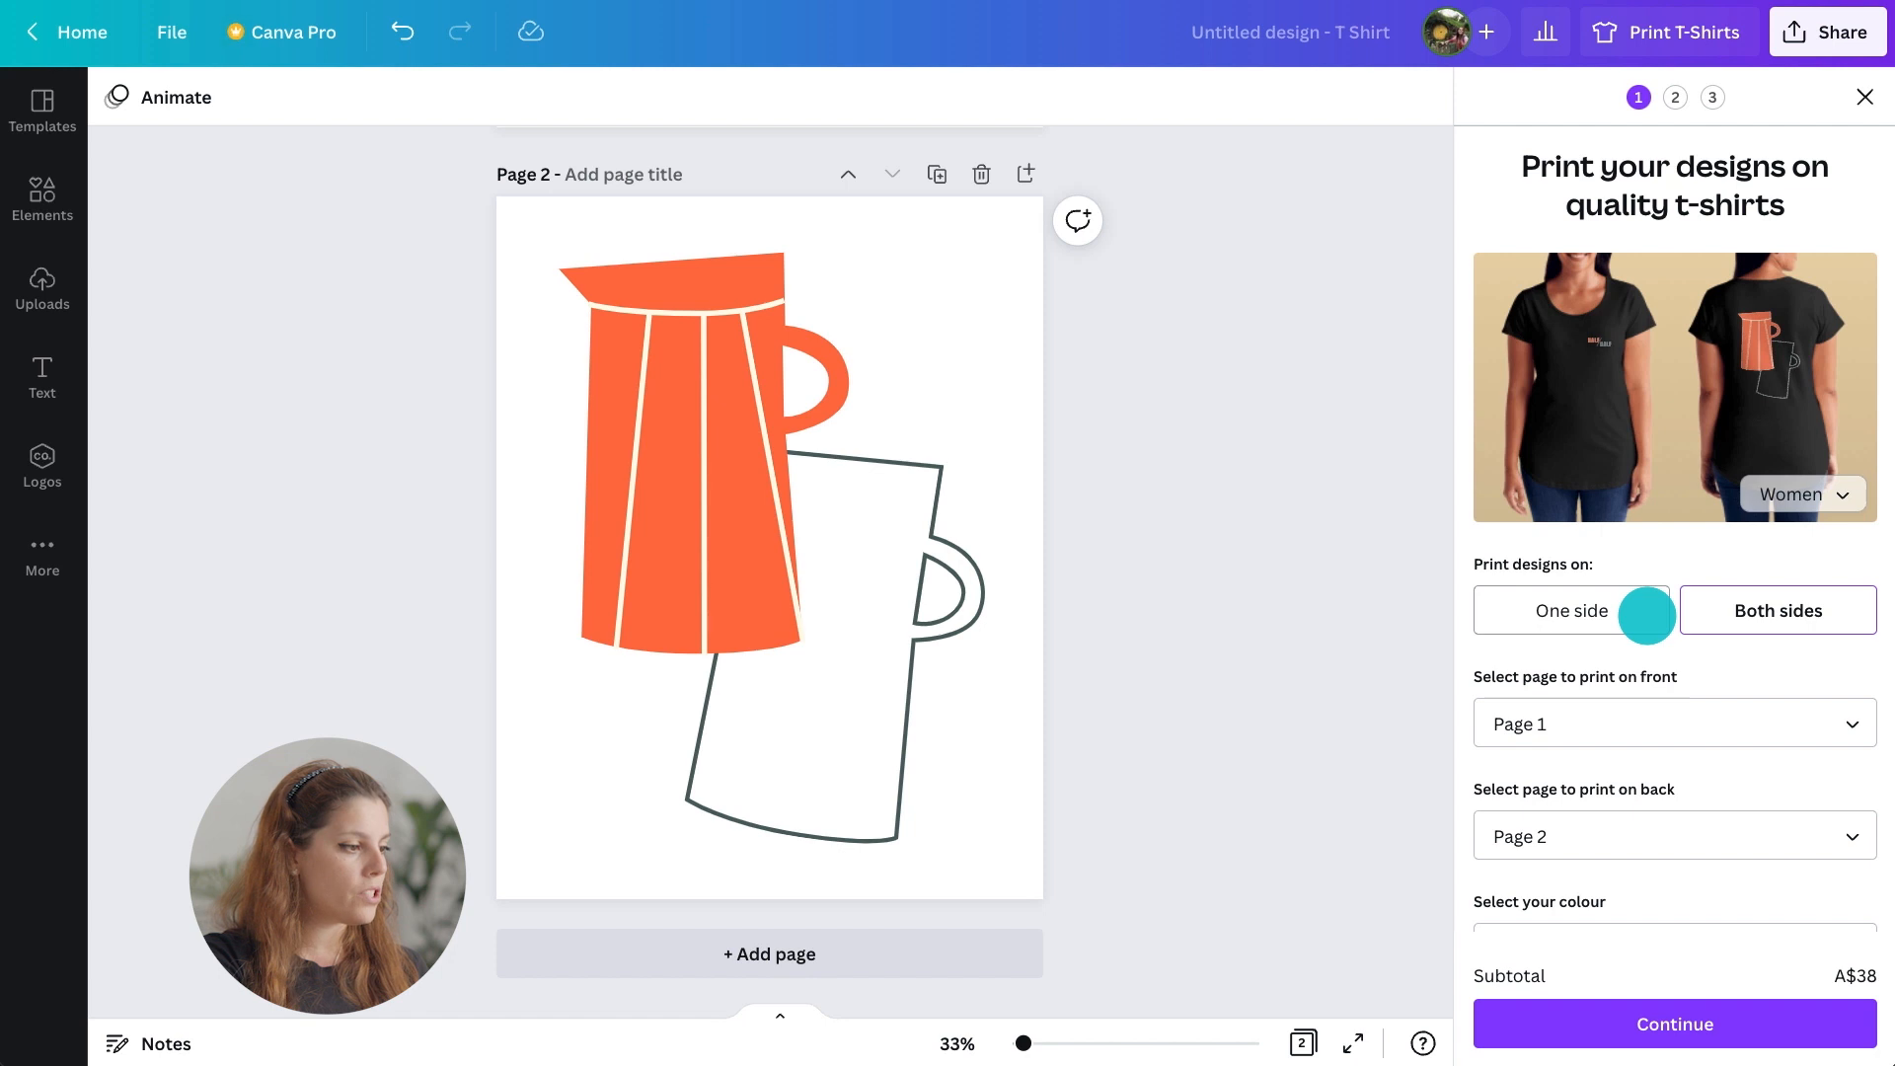
pyautogui.scroll(-5, 1646, 615)
pyautogui.click(1645, 509)
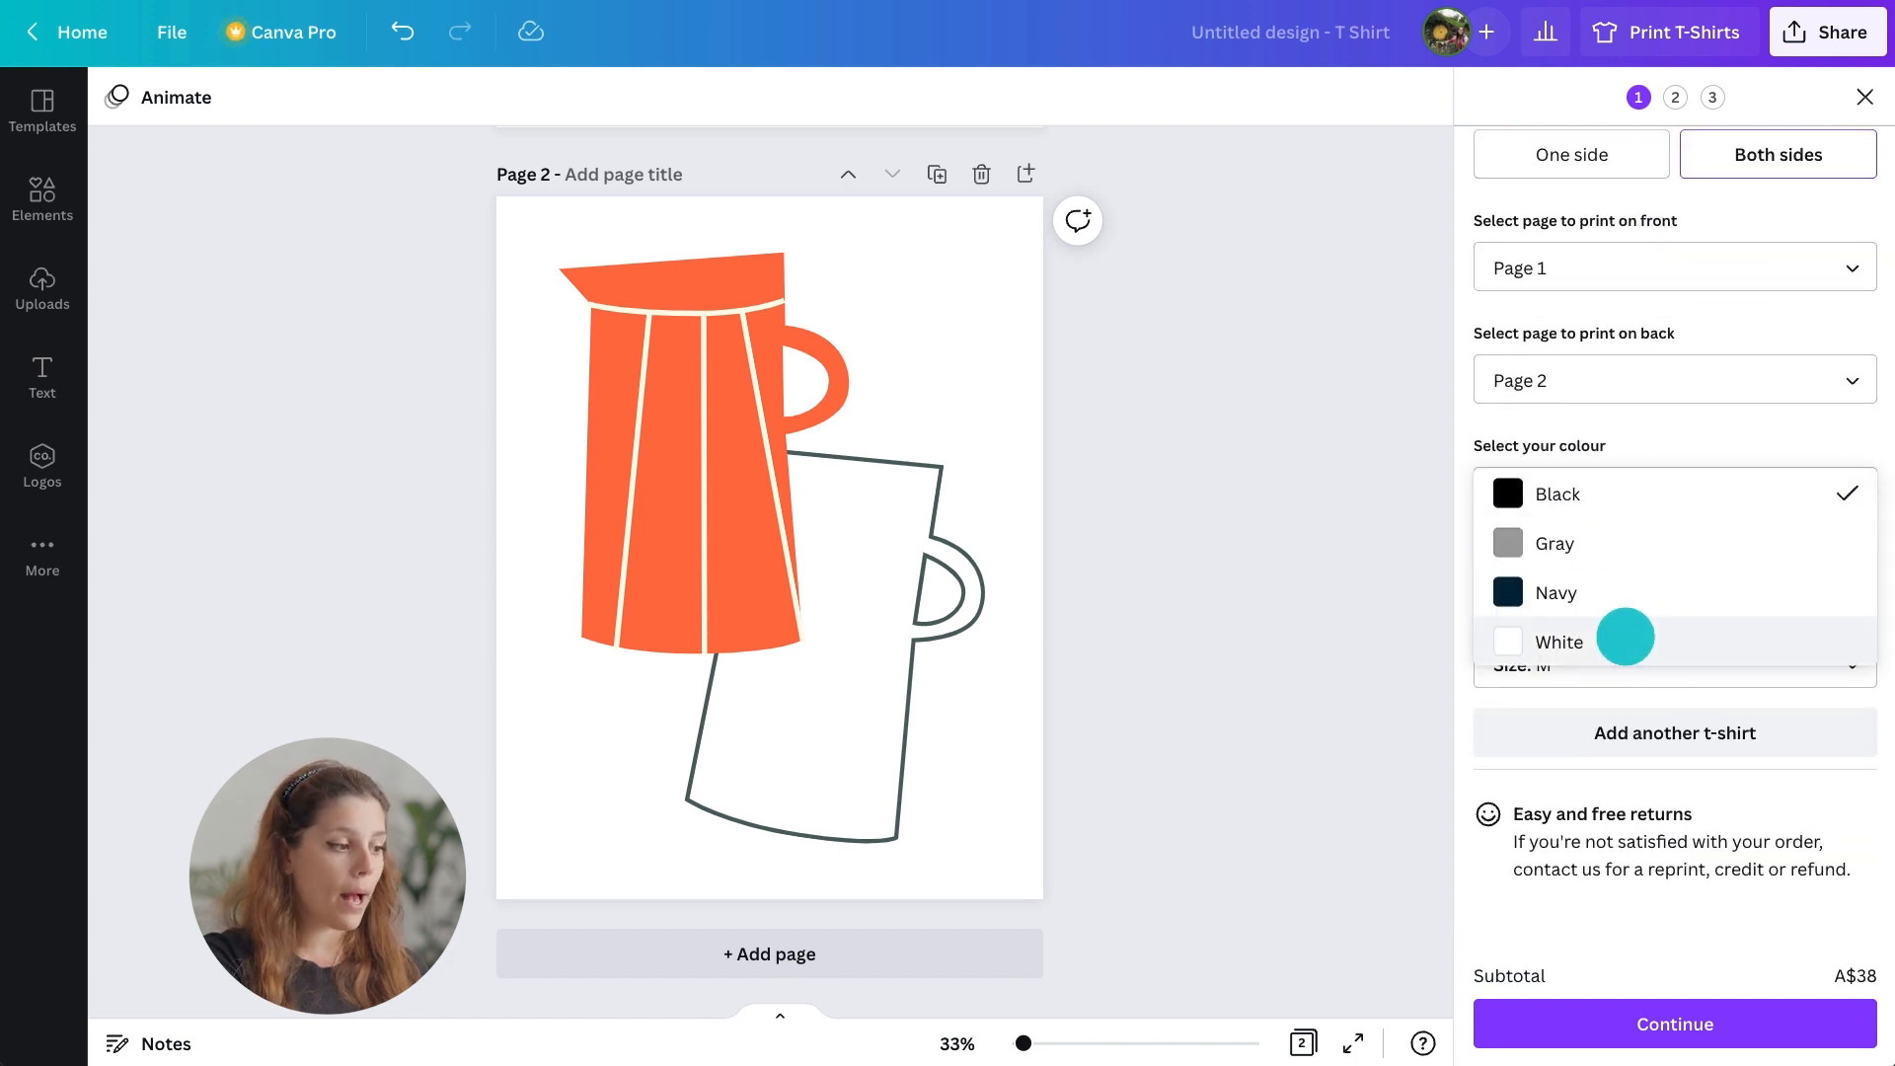
pyautogui.click(1625, 640)
pyautogui.scroll(5, 1625, 637)
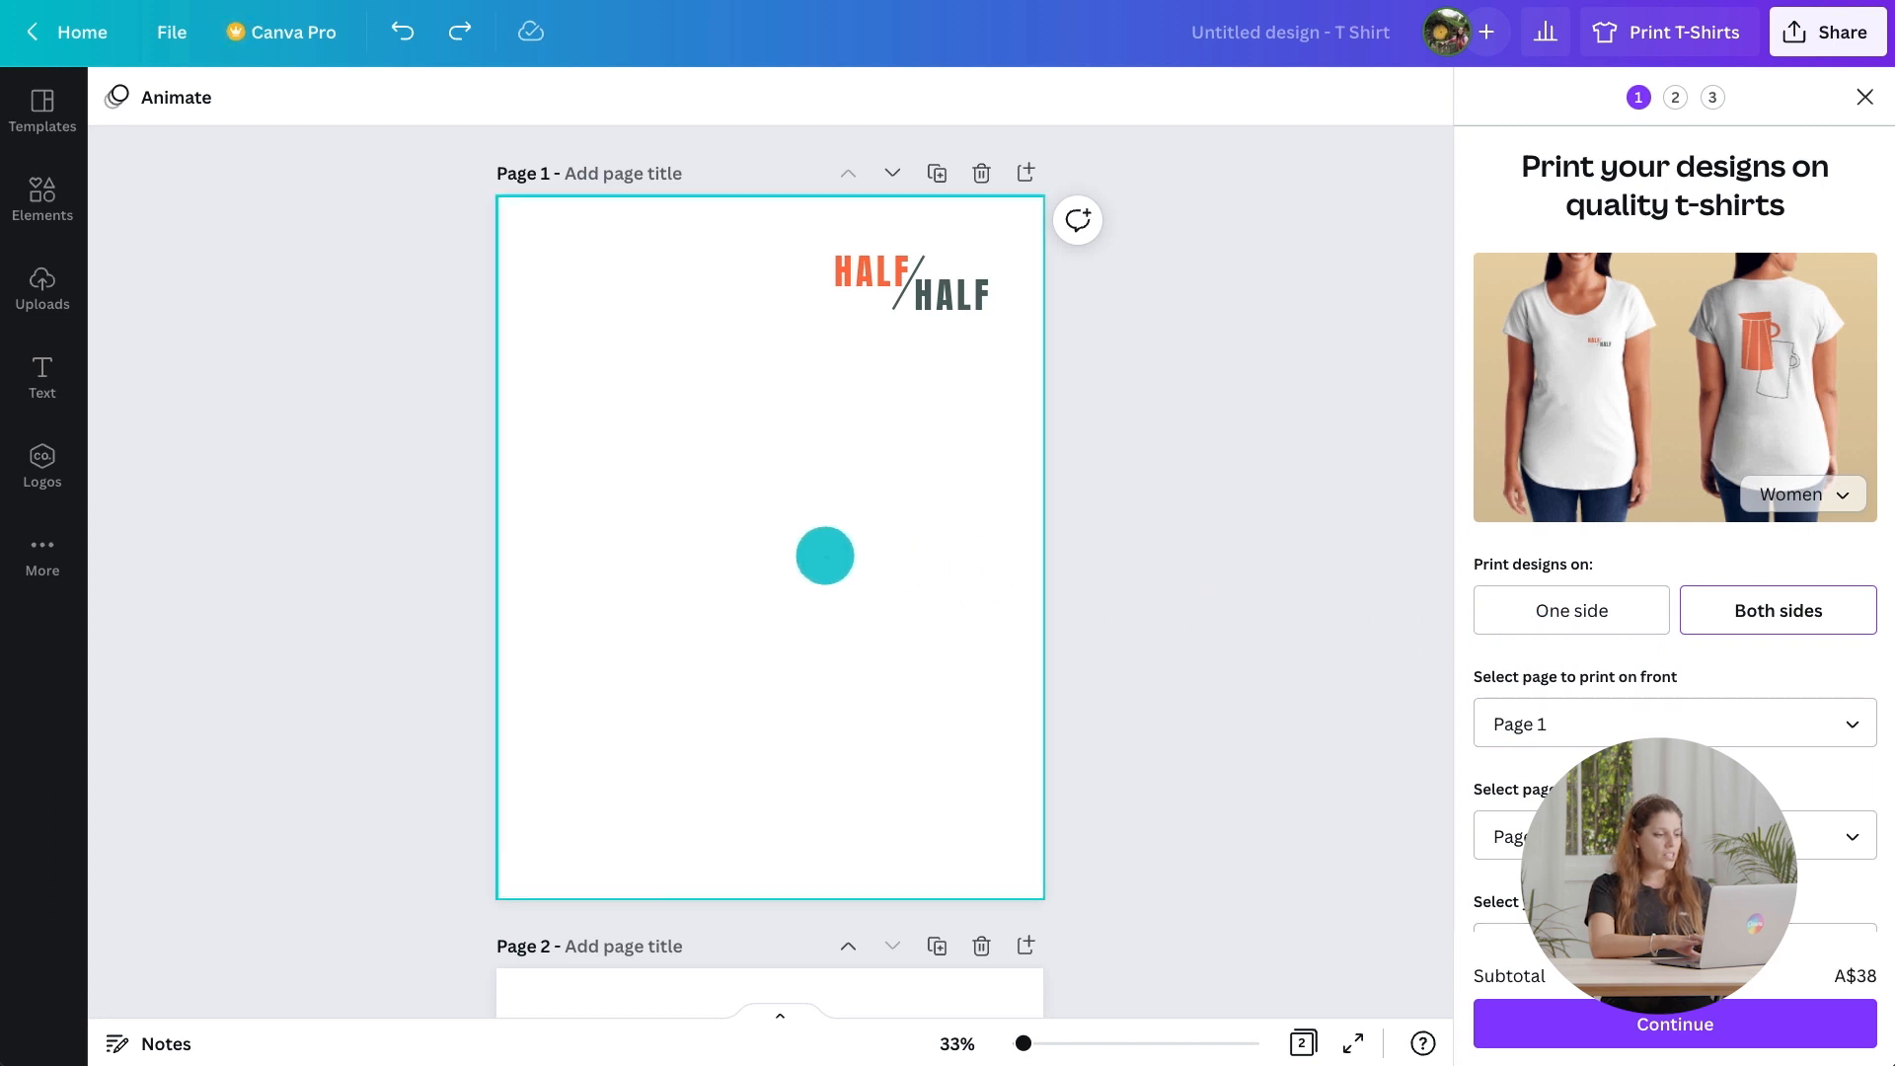
# Change the page background to black across all pages.
pyautogui.click(825, 556)
pyautogui.click(126, 98)
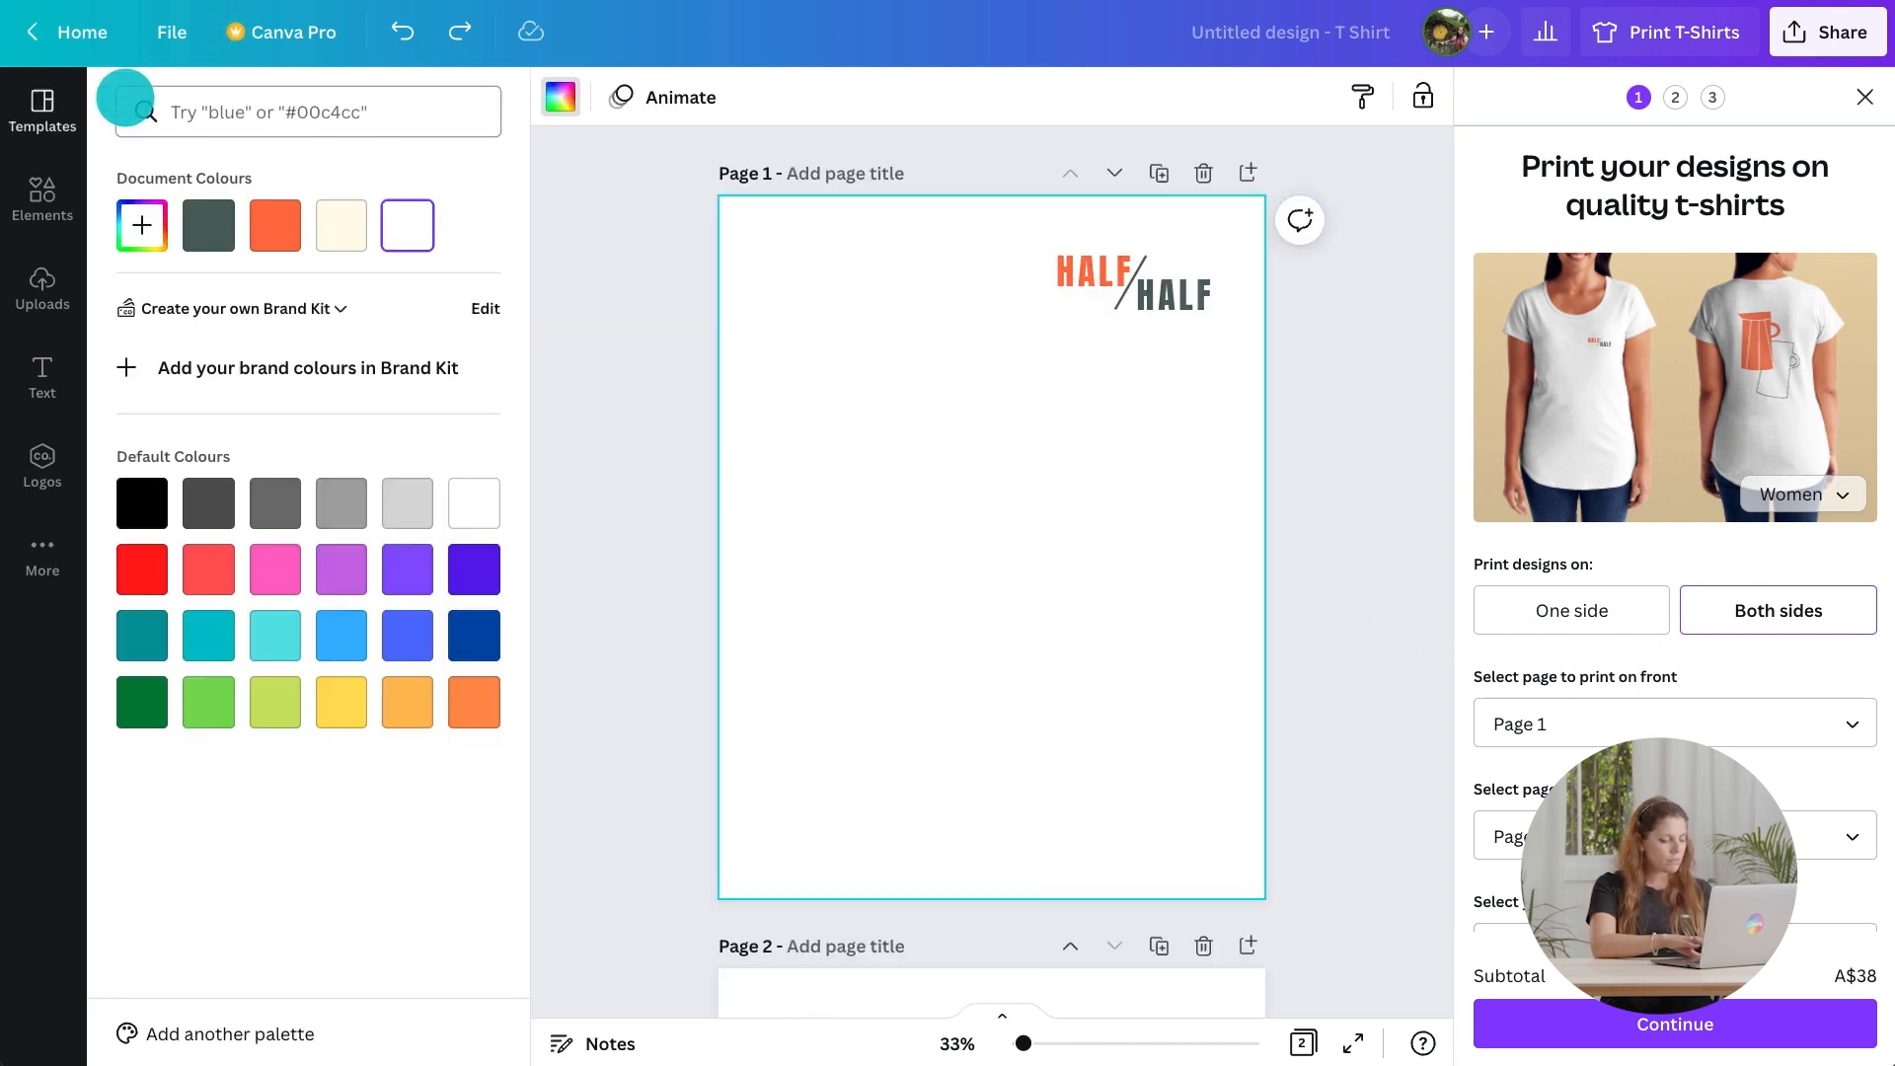
pyautogui.click(129, 488)
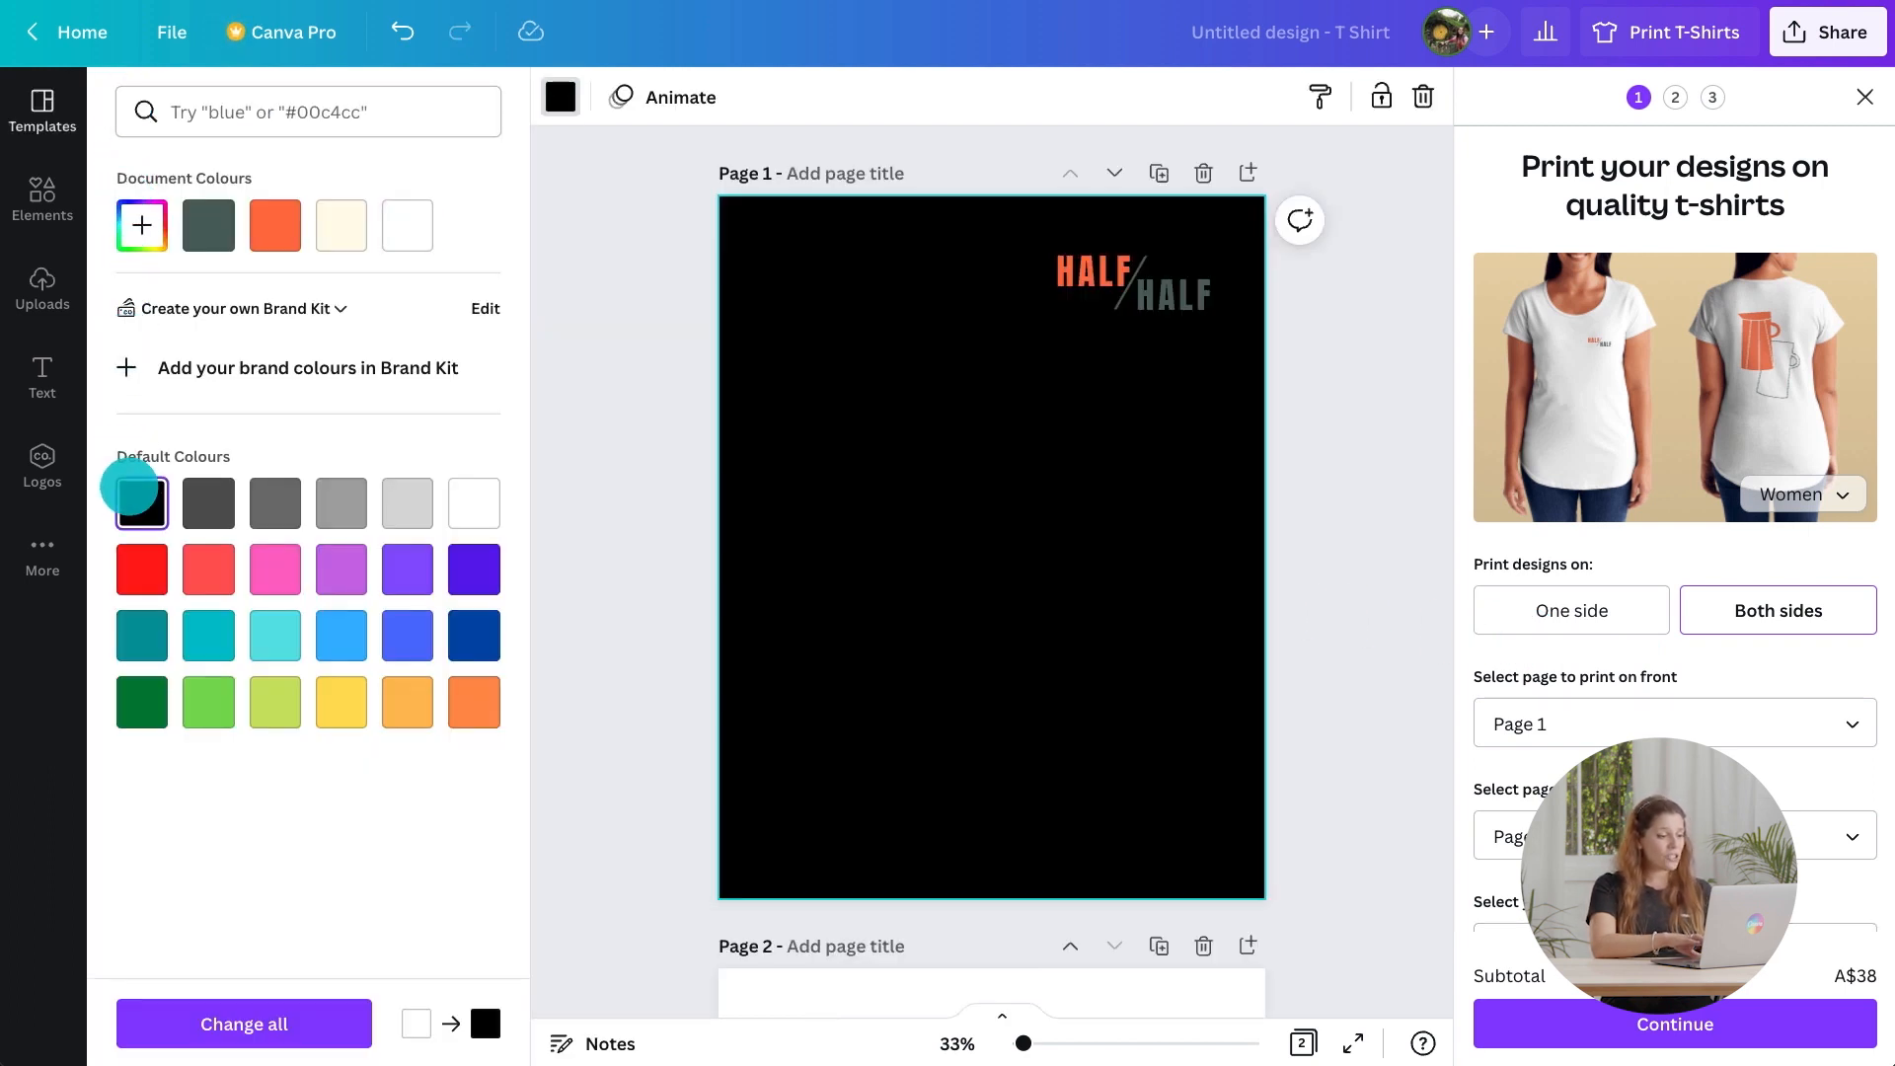
pyautogui.click(224, 1018)
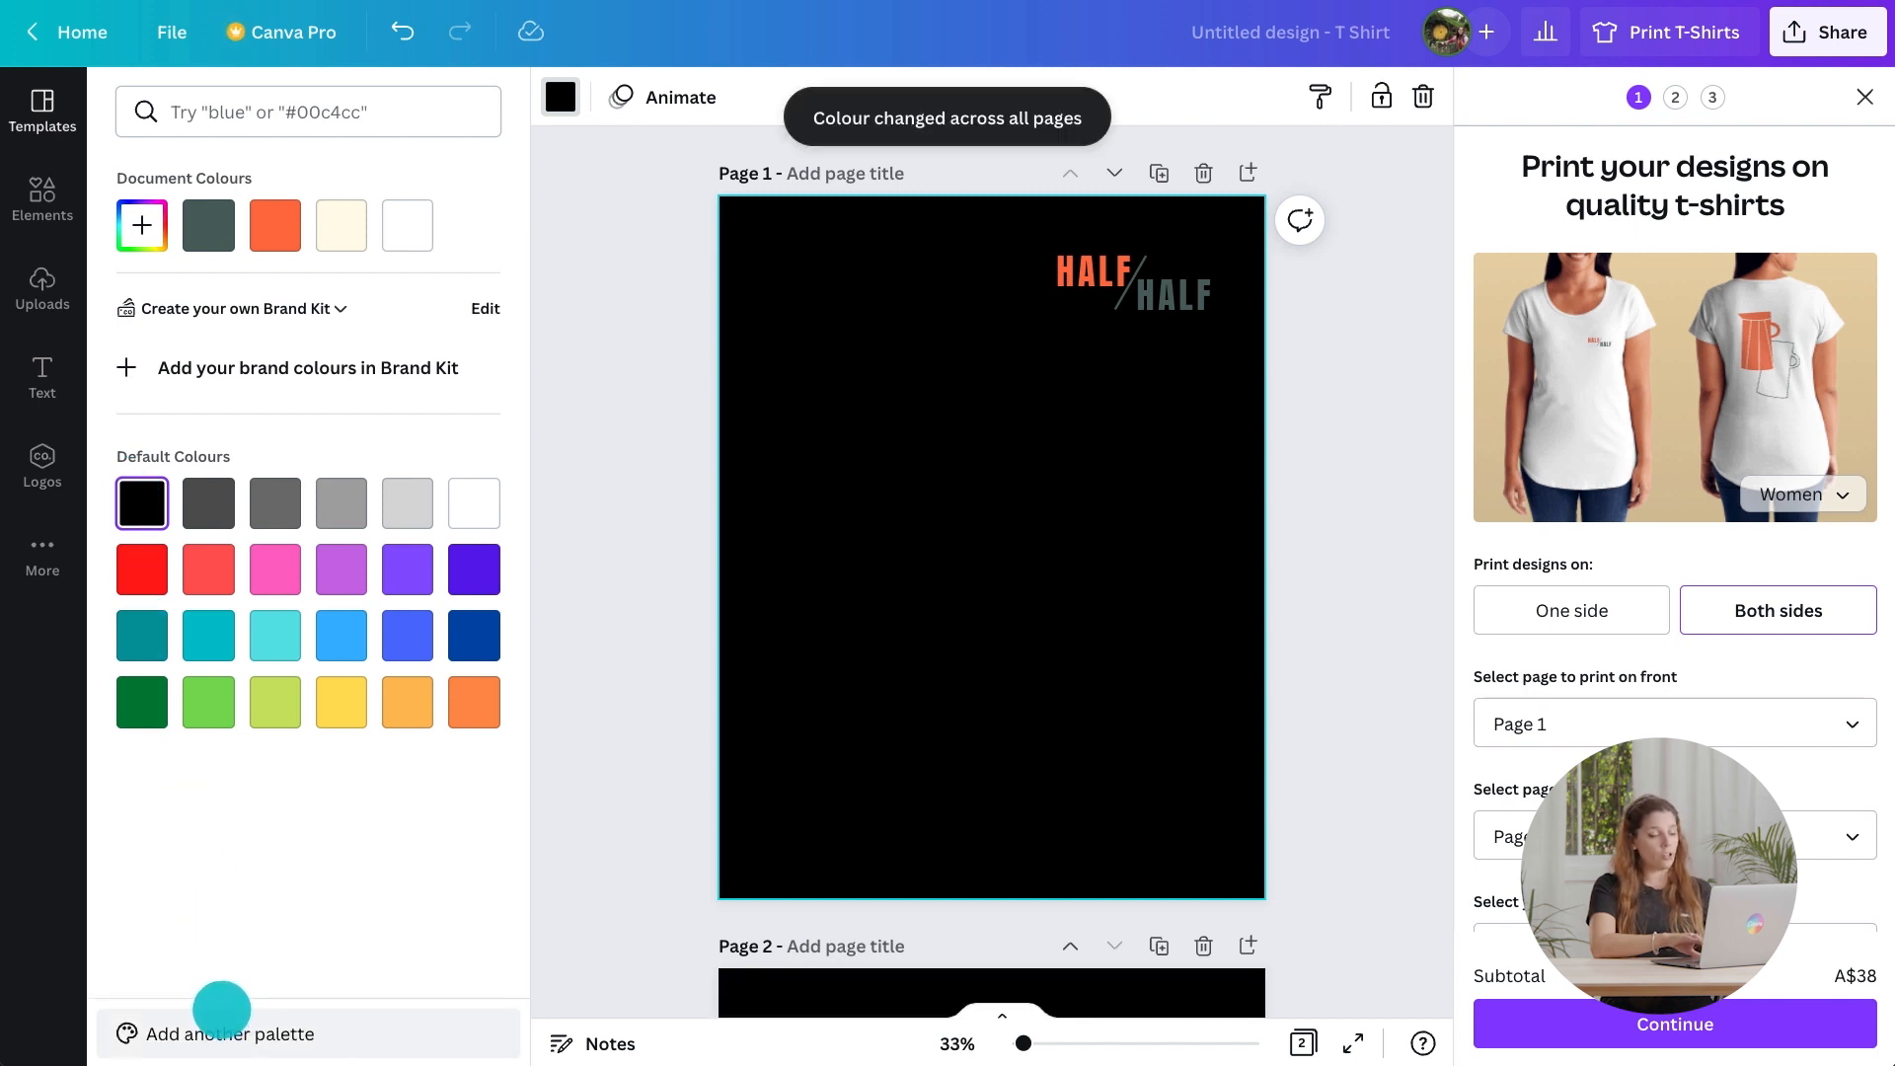
# Recolour the second HALF word and the slash line in the logo to white.
pyautogui.click(1172, 294)
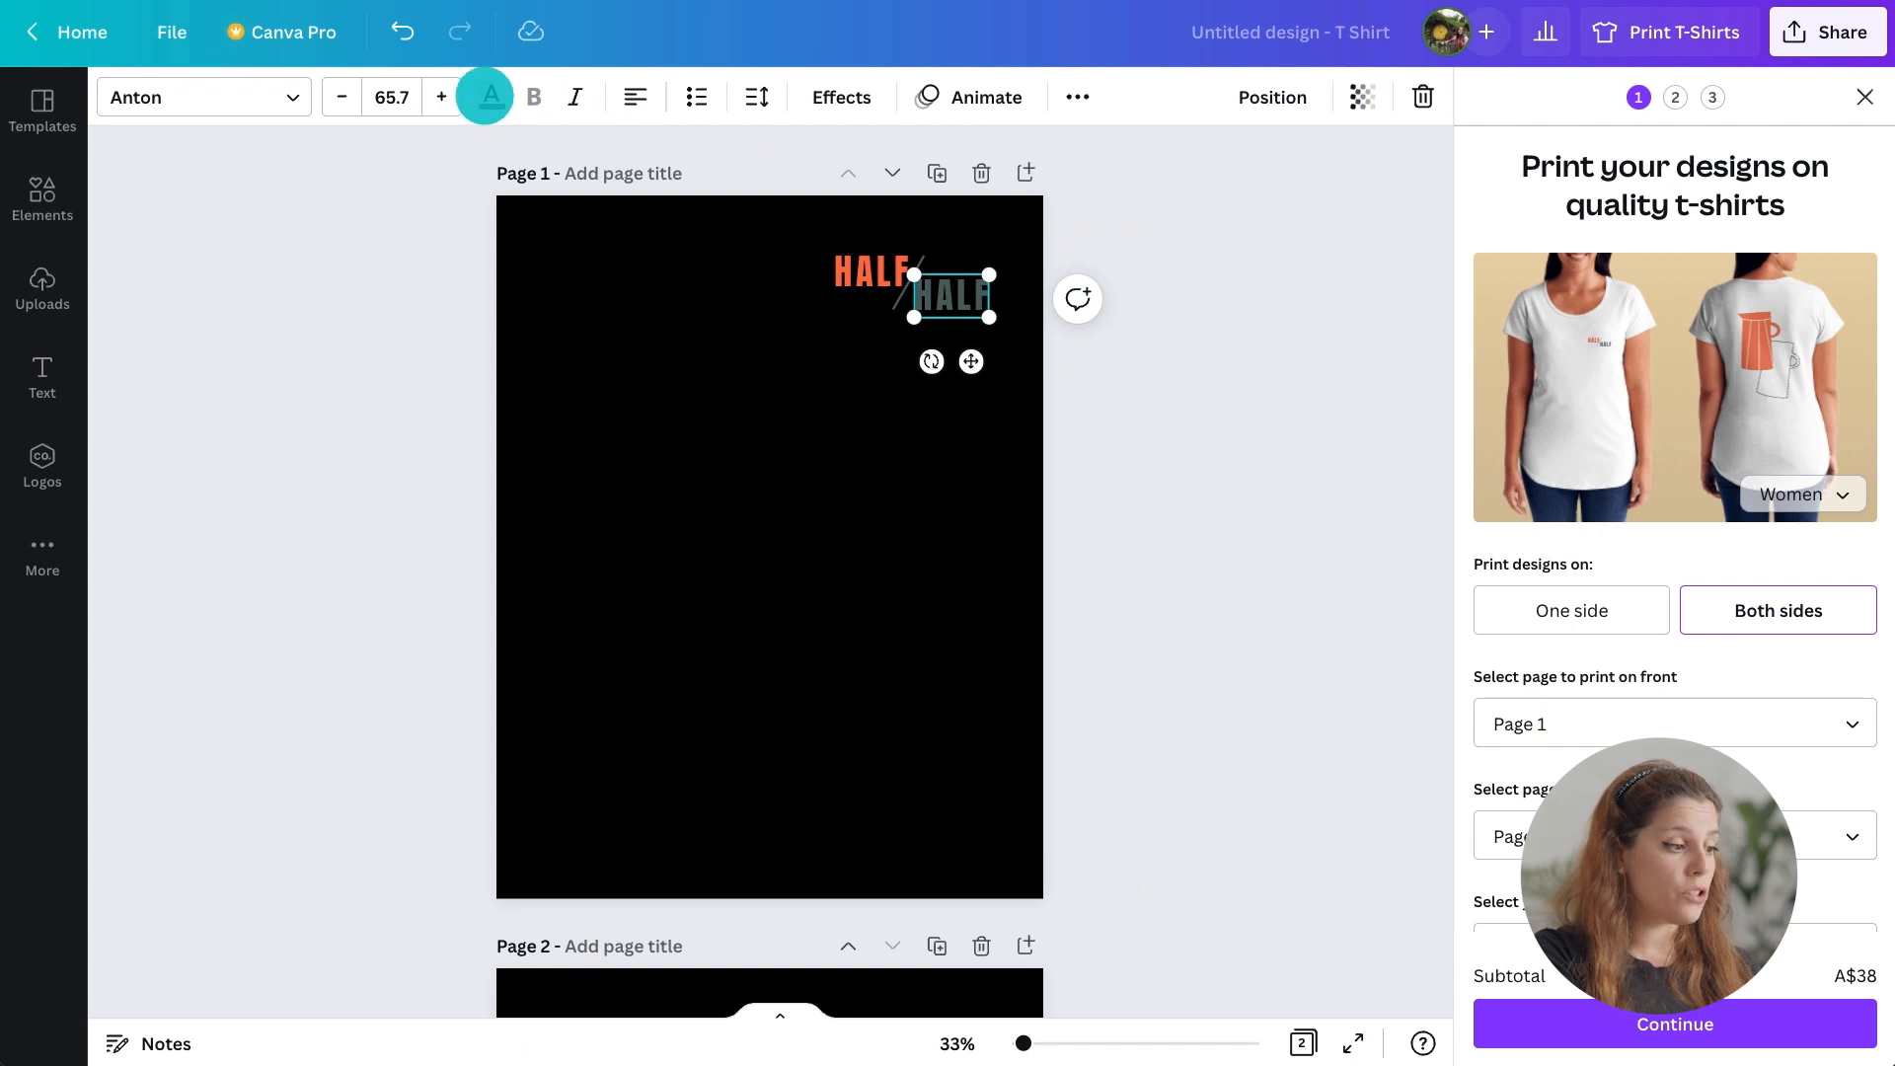
pyautogui.click(483, 93)
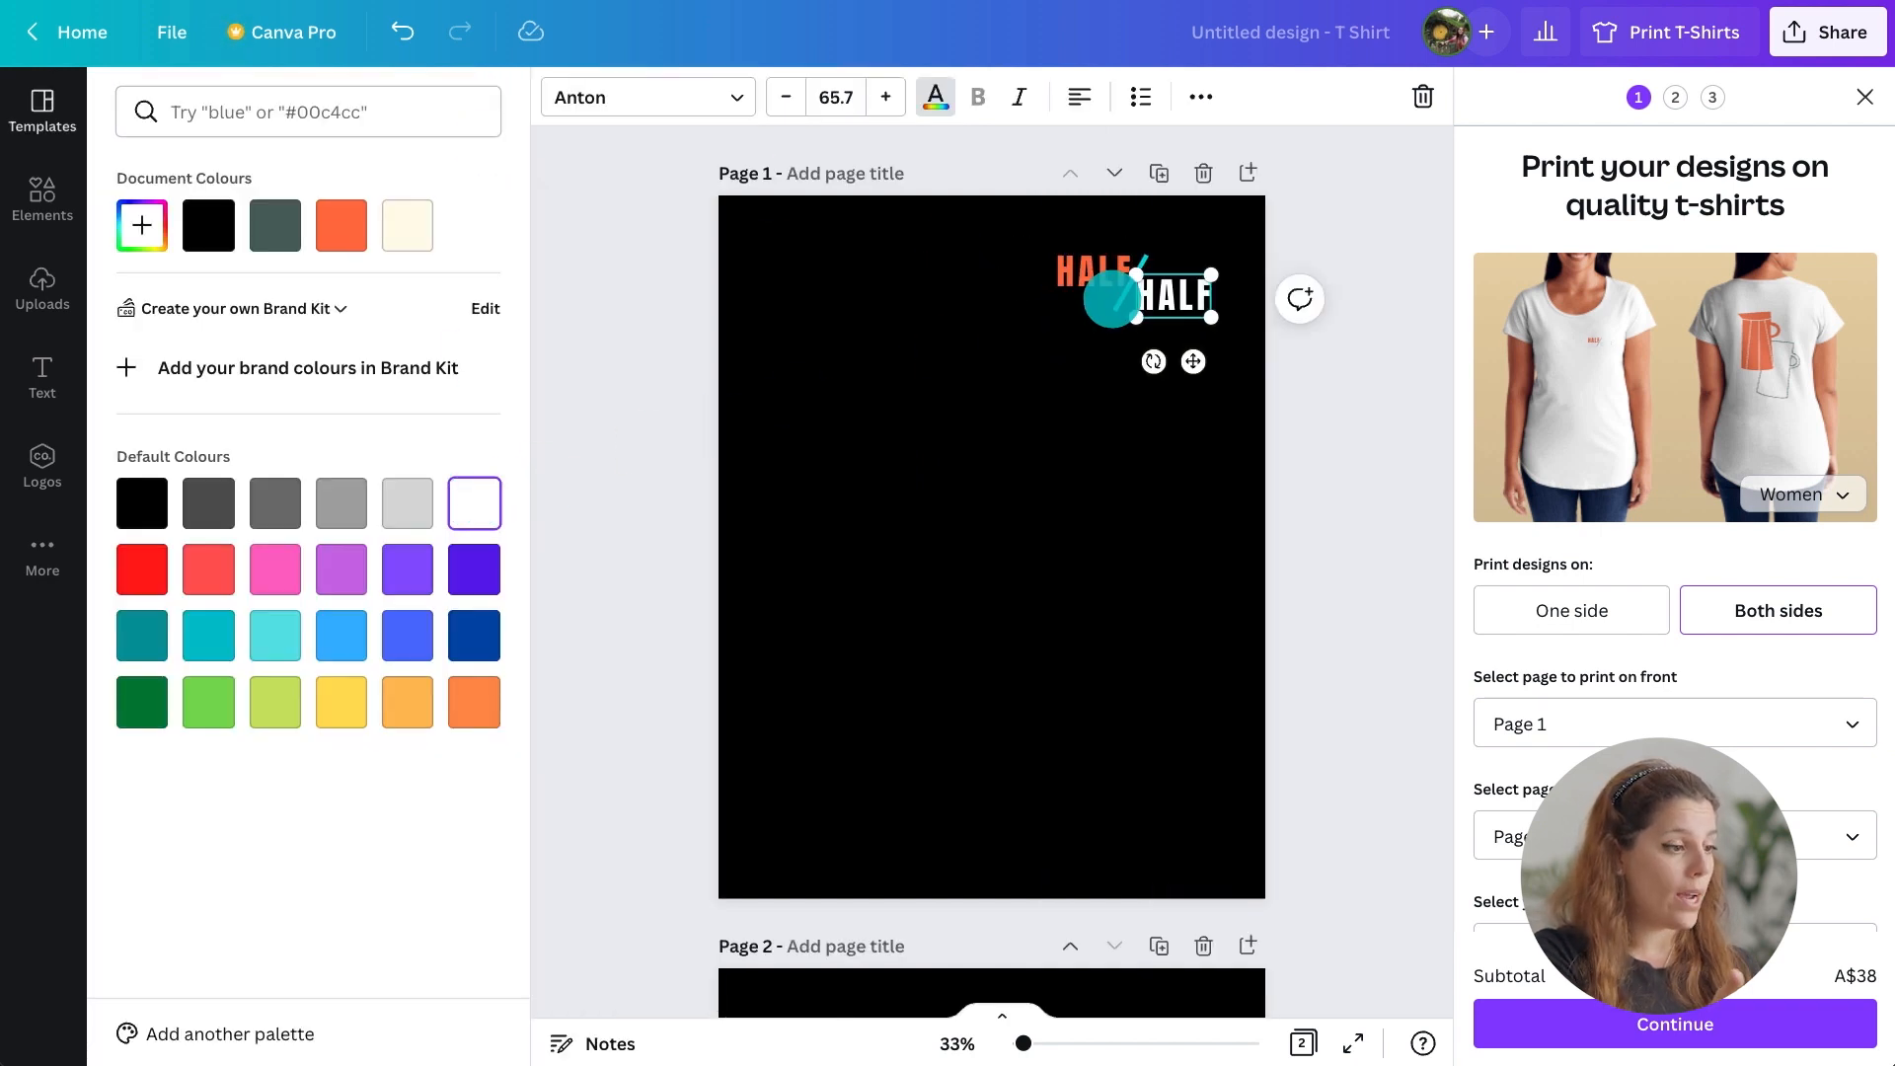
pyautogui.click(1120, 294)
pyautogui.click(119, 93)
pyautogui.click(468, 233)
pyautogui.click(596, 453)
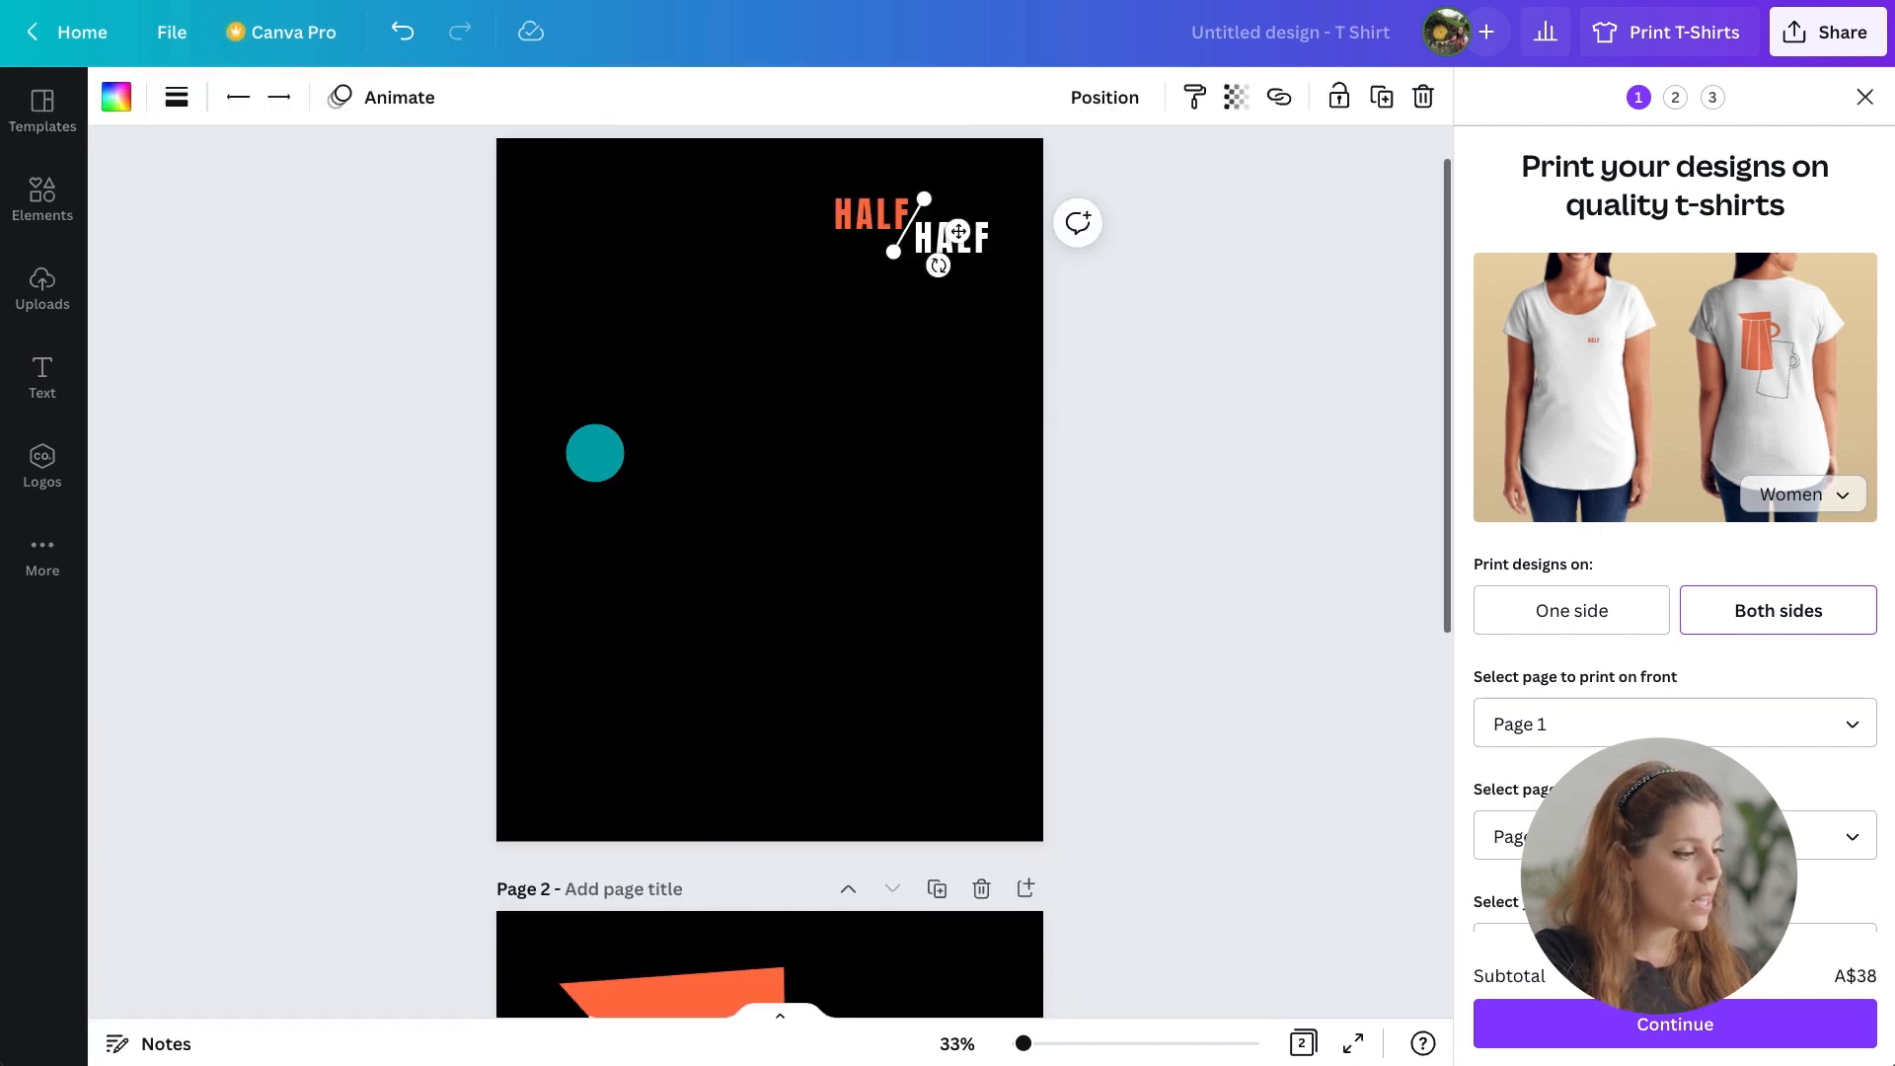
# Recolour the outlined mug on page 2 to white.
pyautogui.scroll(-5, 605, 448)
pyautogui.click(795, 411)
pyautogui.click(115, 93)
pyautogui.click(474, 225)
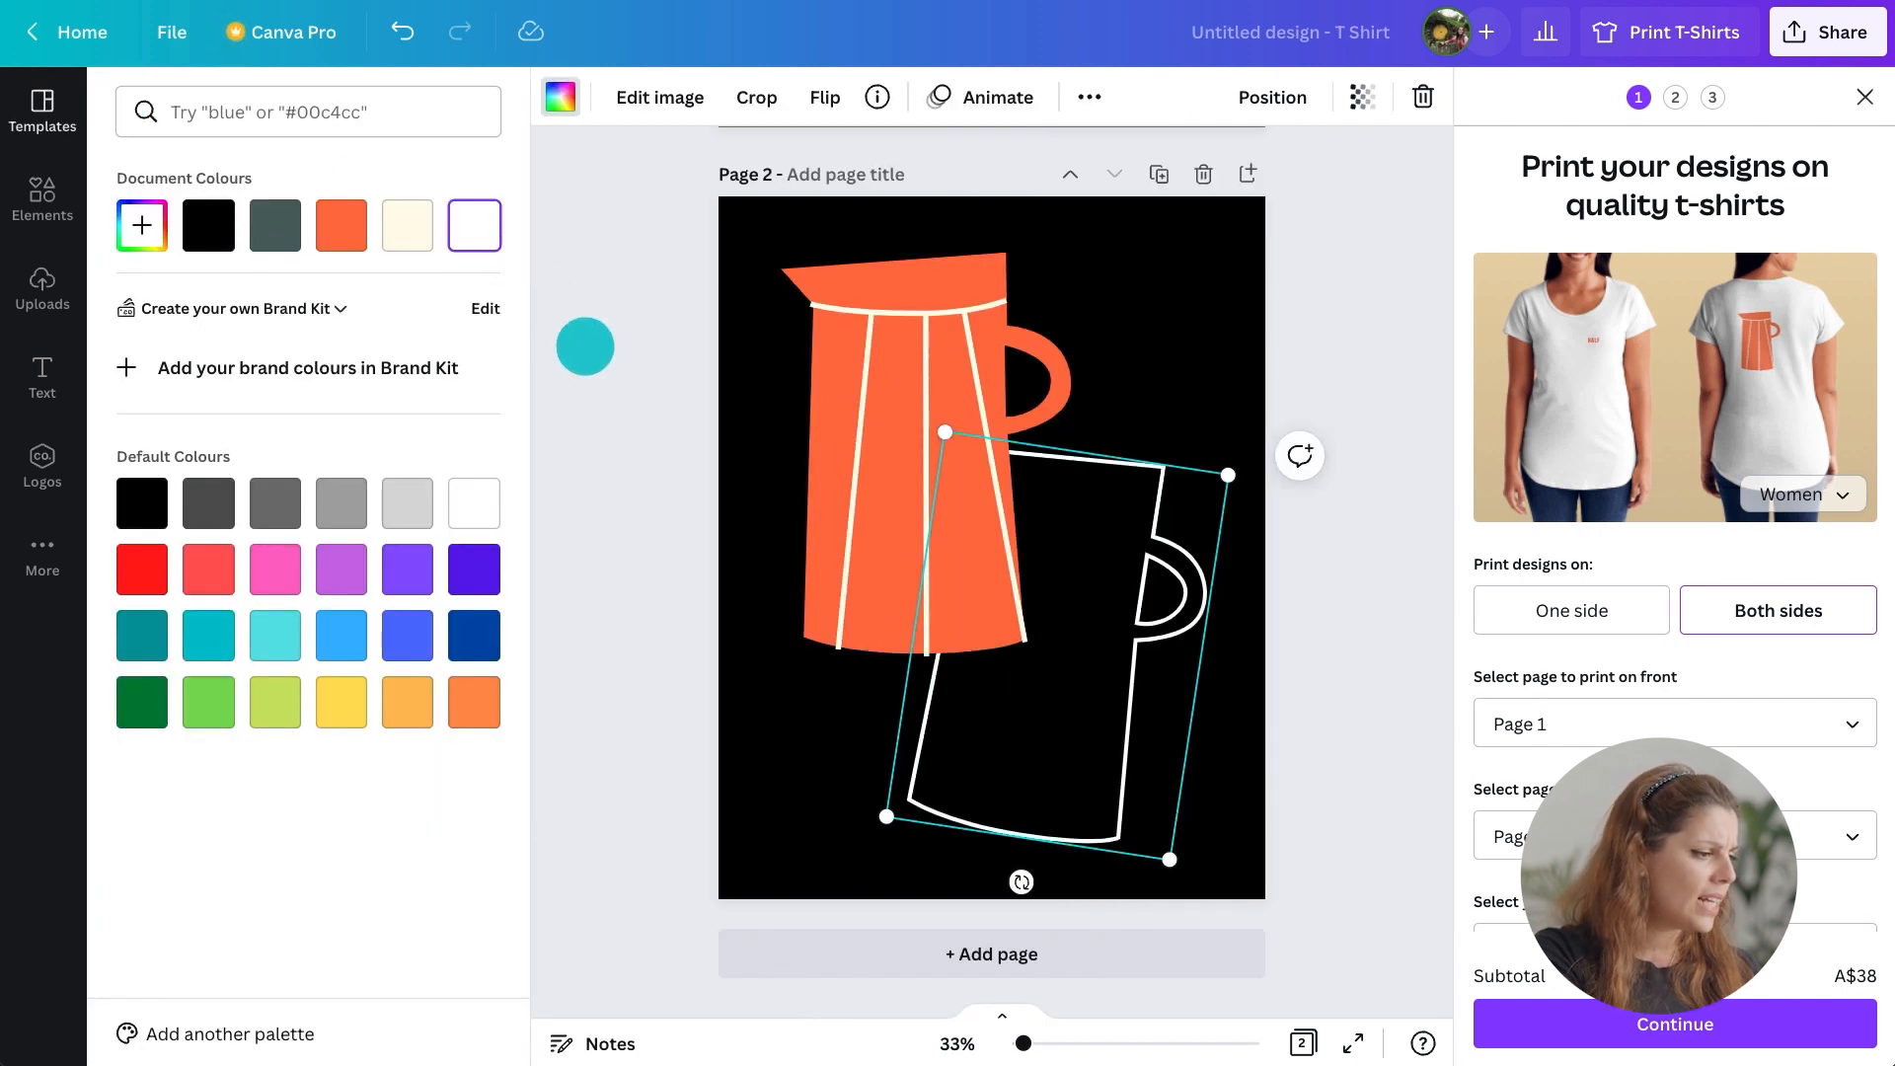
pyautogui.click(584, 345)
# Switch the t-shirt colour in the print options to black.
pyautogui.scroll(-5, 1614, 741)
pyautogui.click(1629, 492)
pyautogui.click(1625, 345)
pyautogui.scroll(10, 1675, 444)
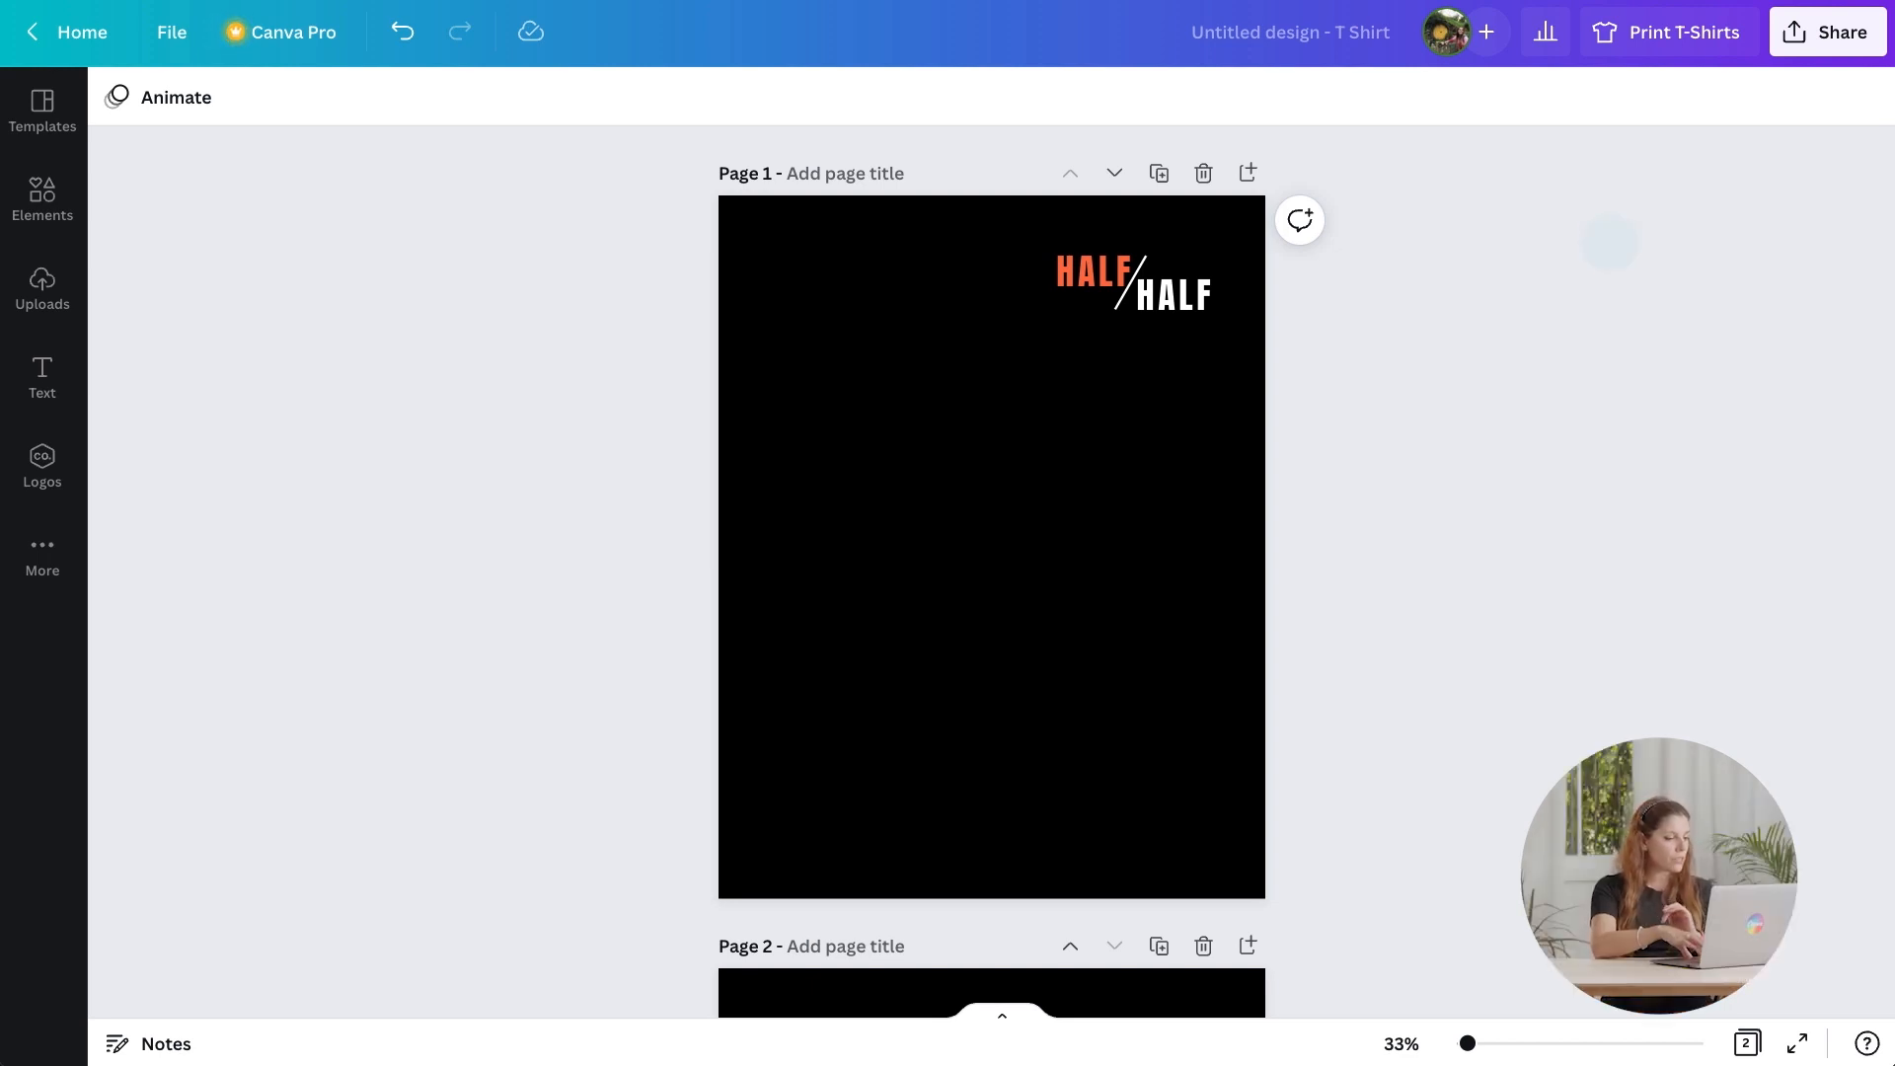
# Open sharing and set link access to anyone with the link.
pyautogui.click(1812, 31)
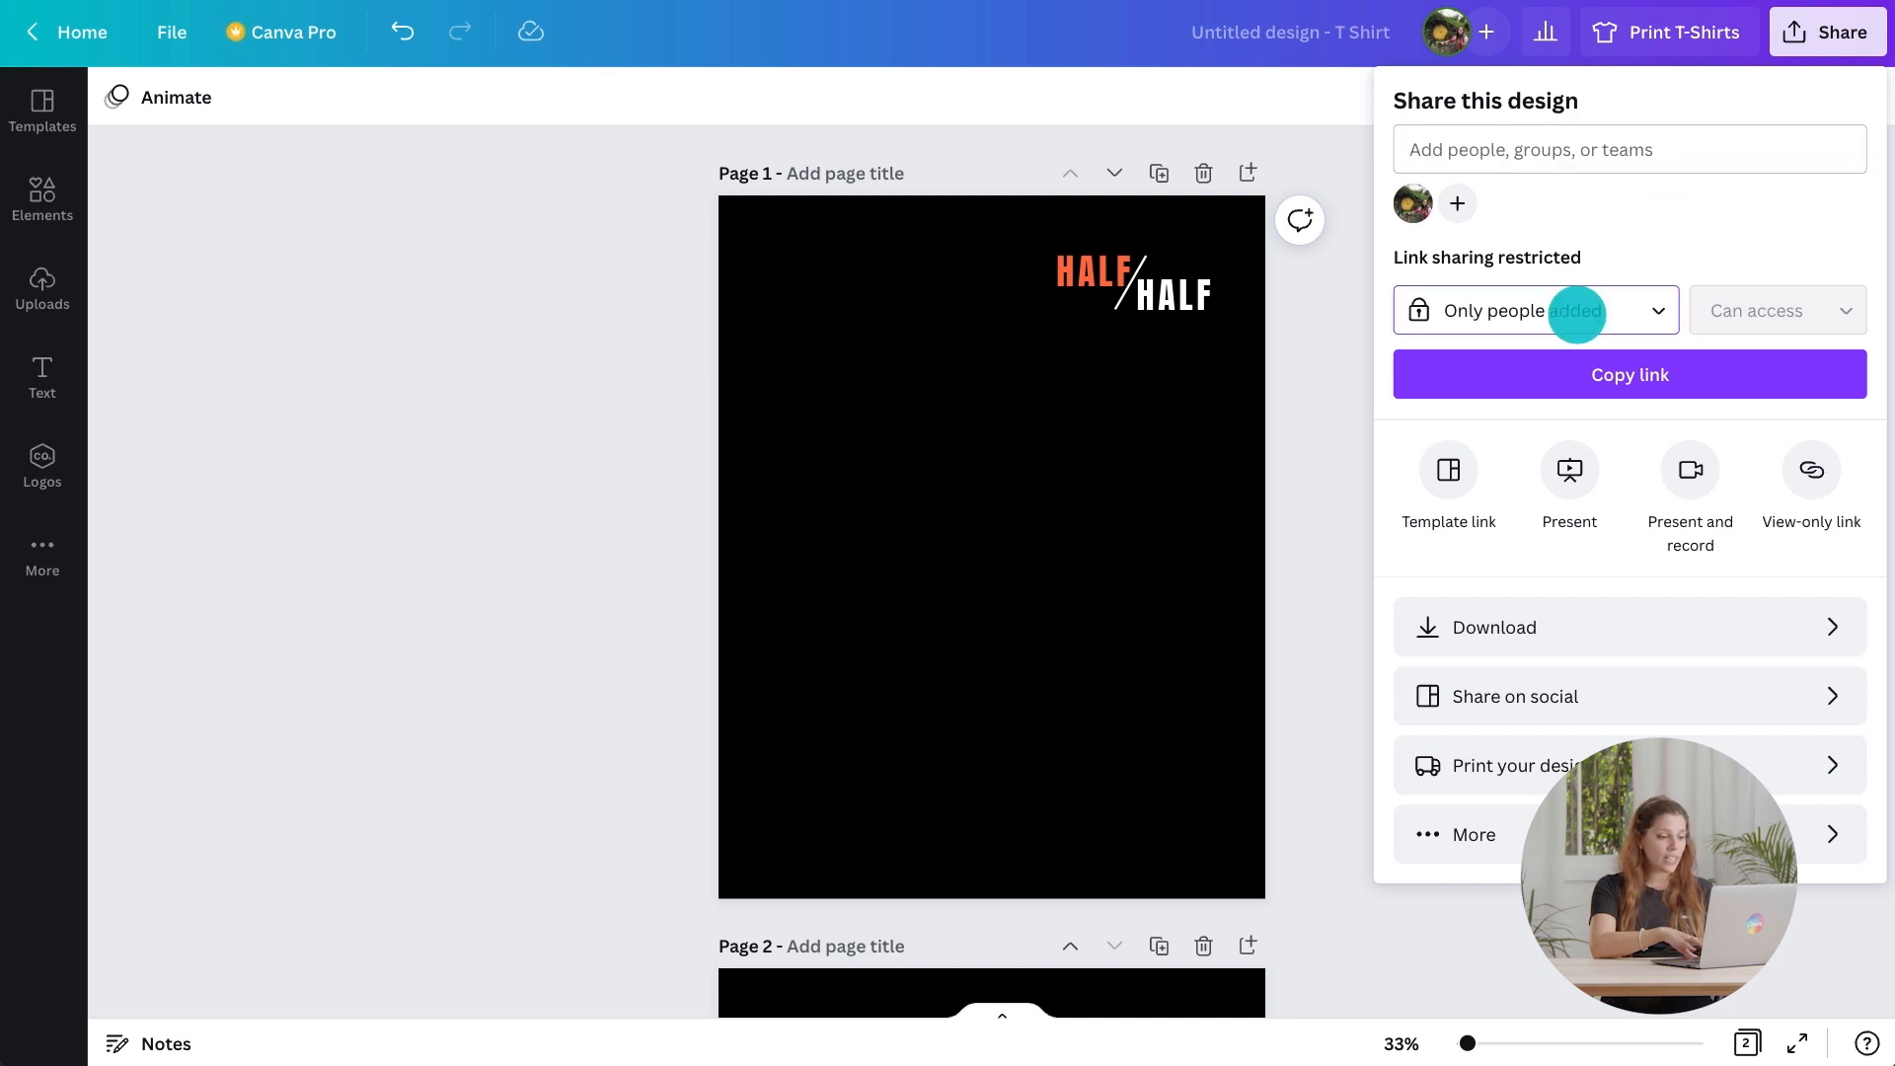
pyautogui.click(1577, 312)
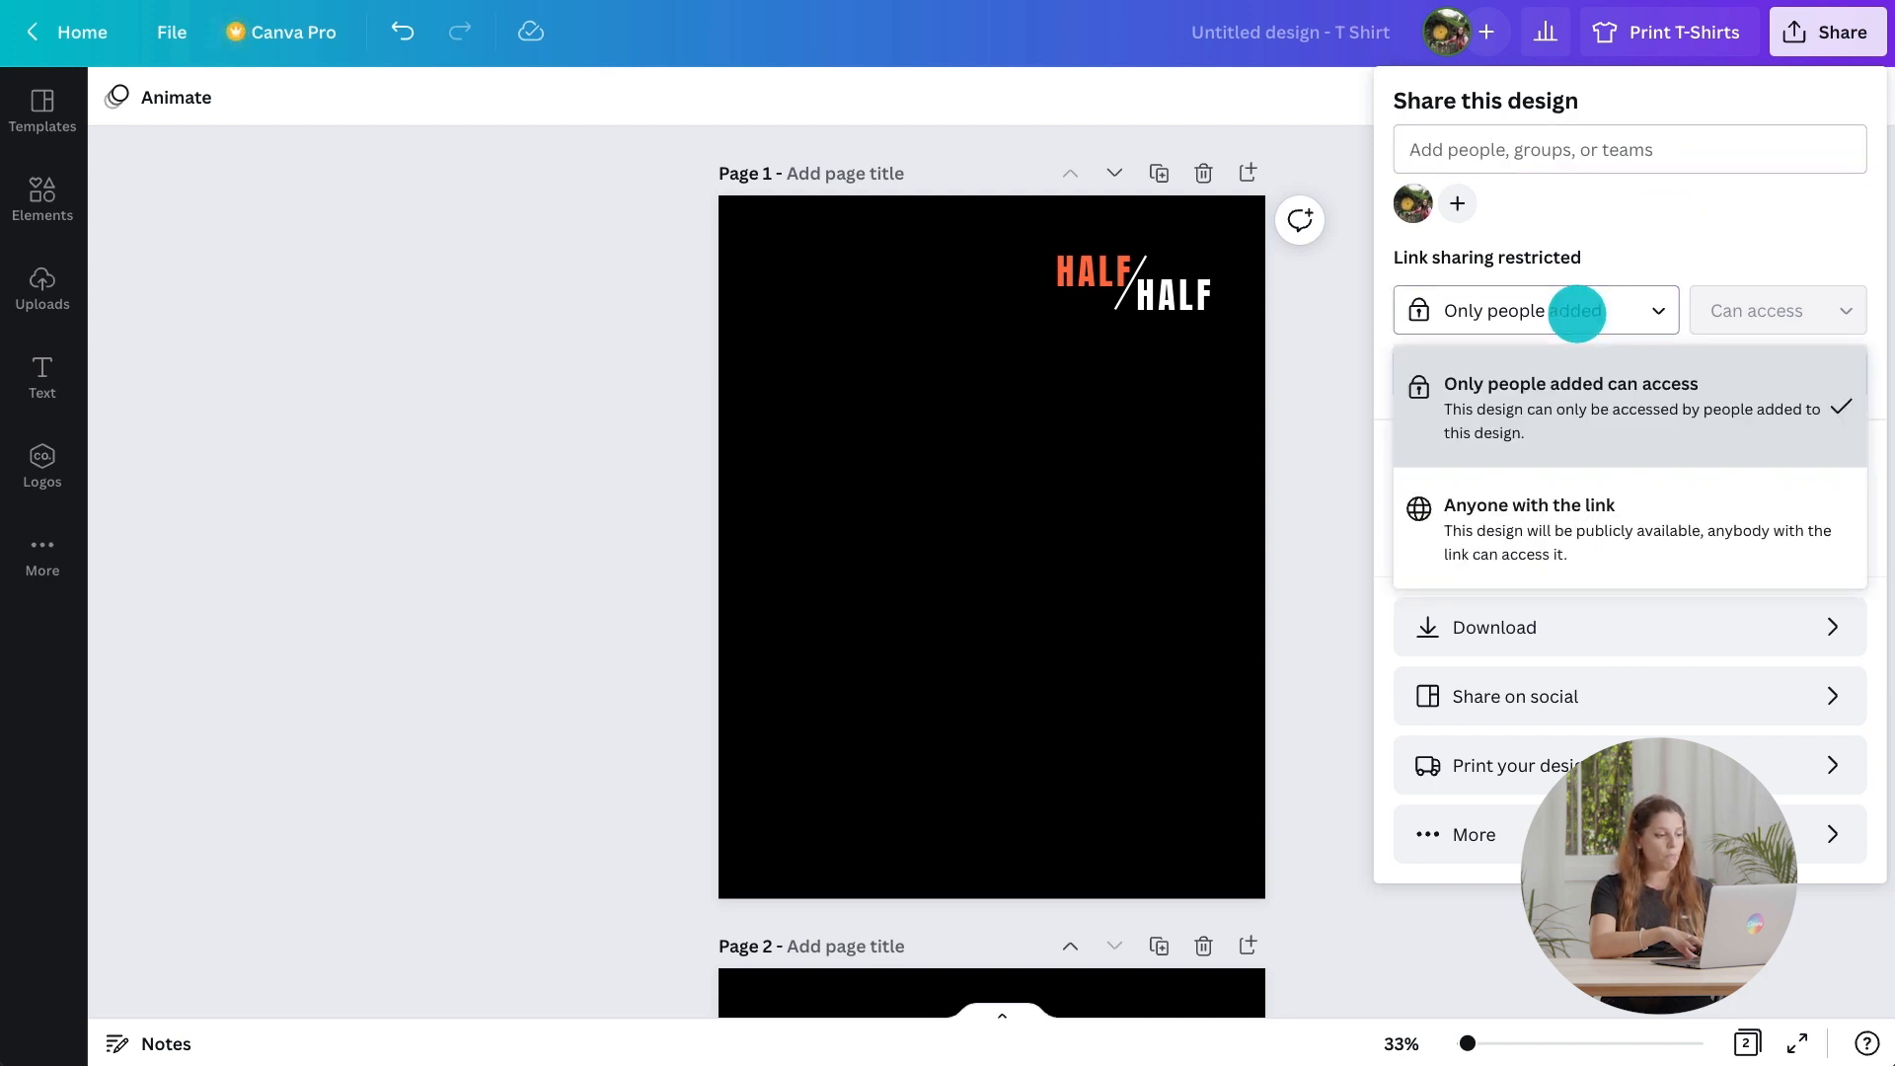
pyautogui.click(1585, 491)
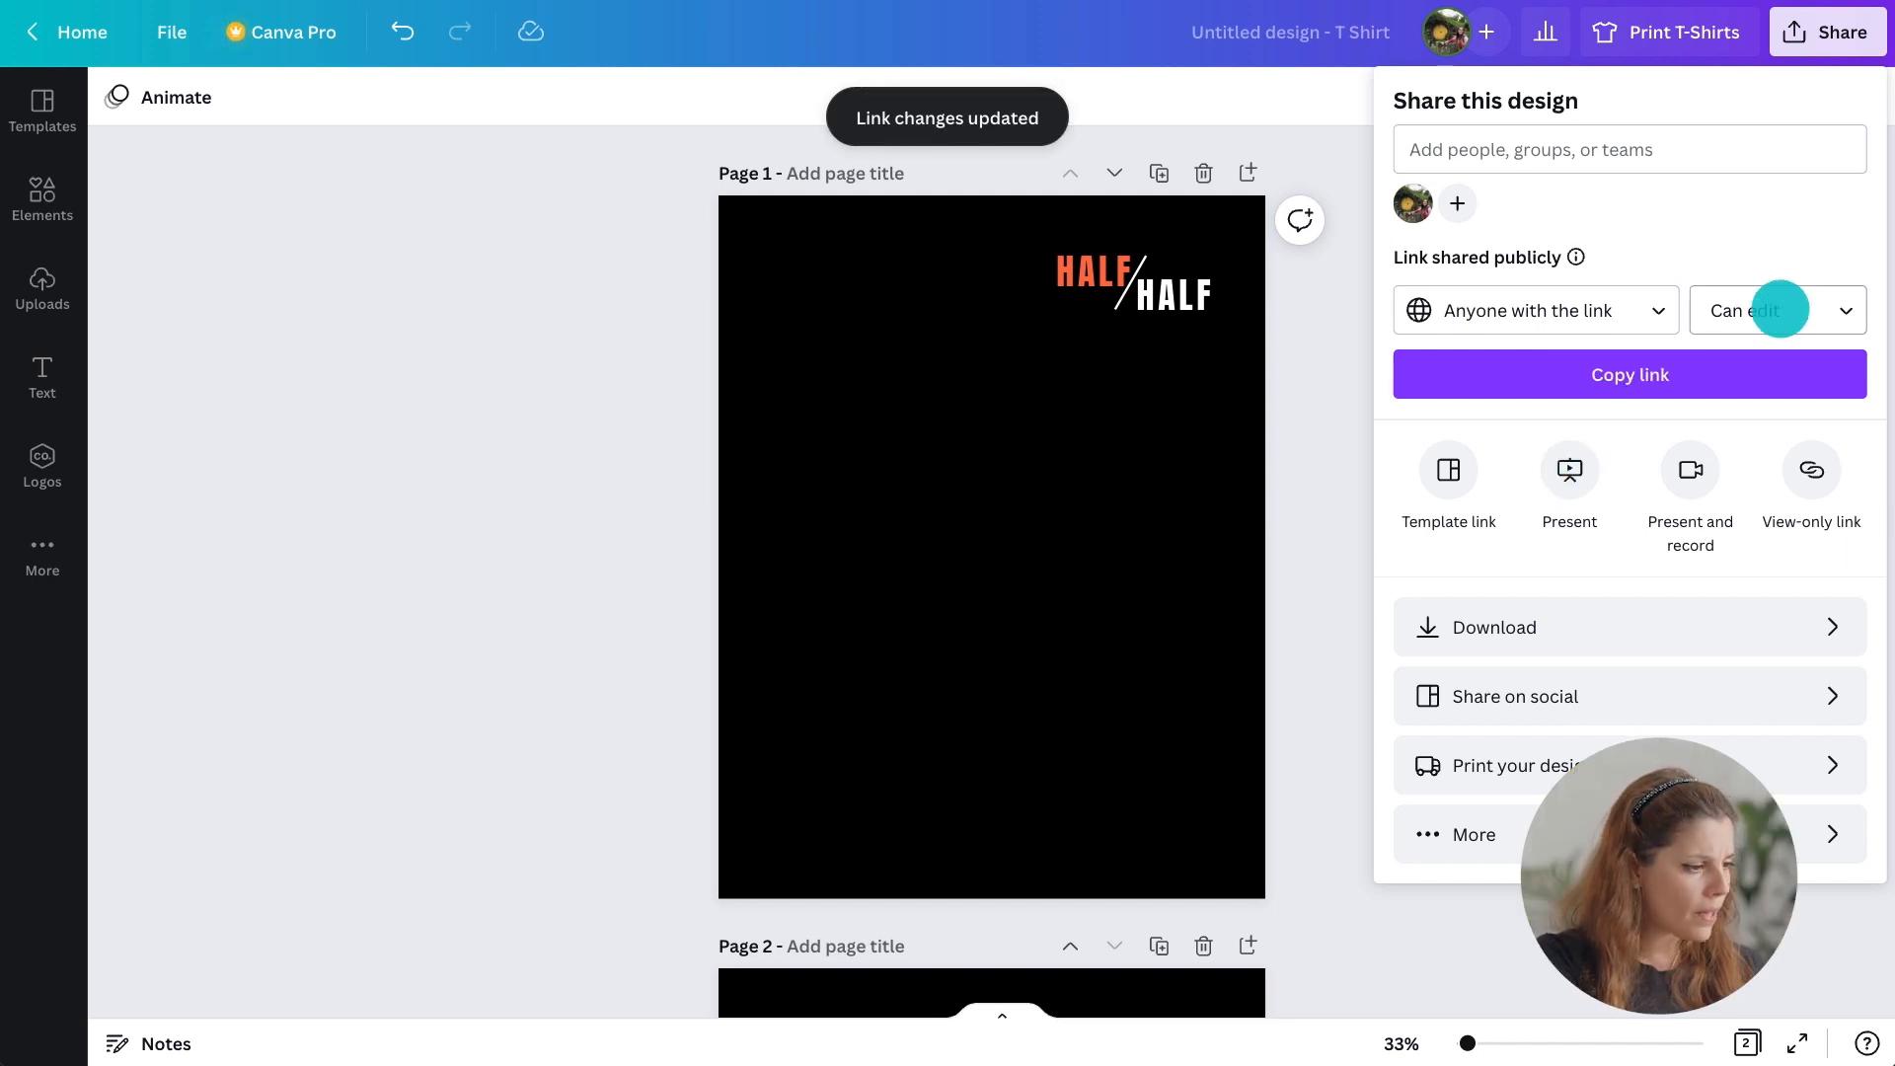
# Set the shared link's permission to Can comment and copy the link.
pyautogui.click(1779, 310)
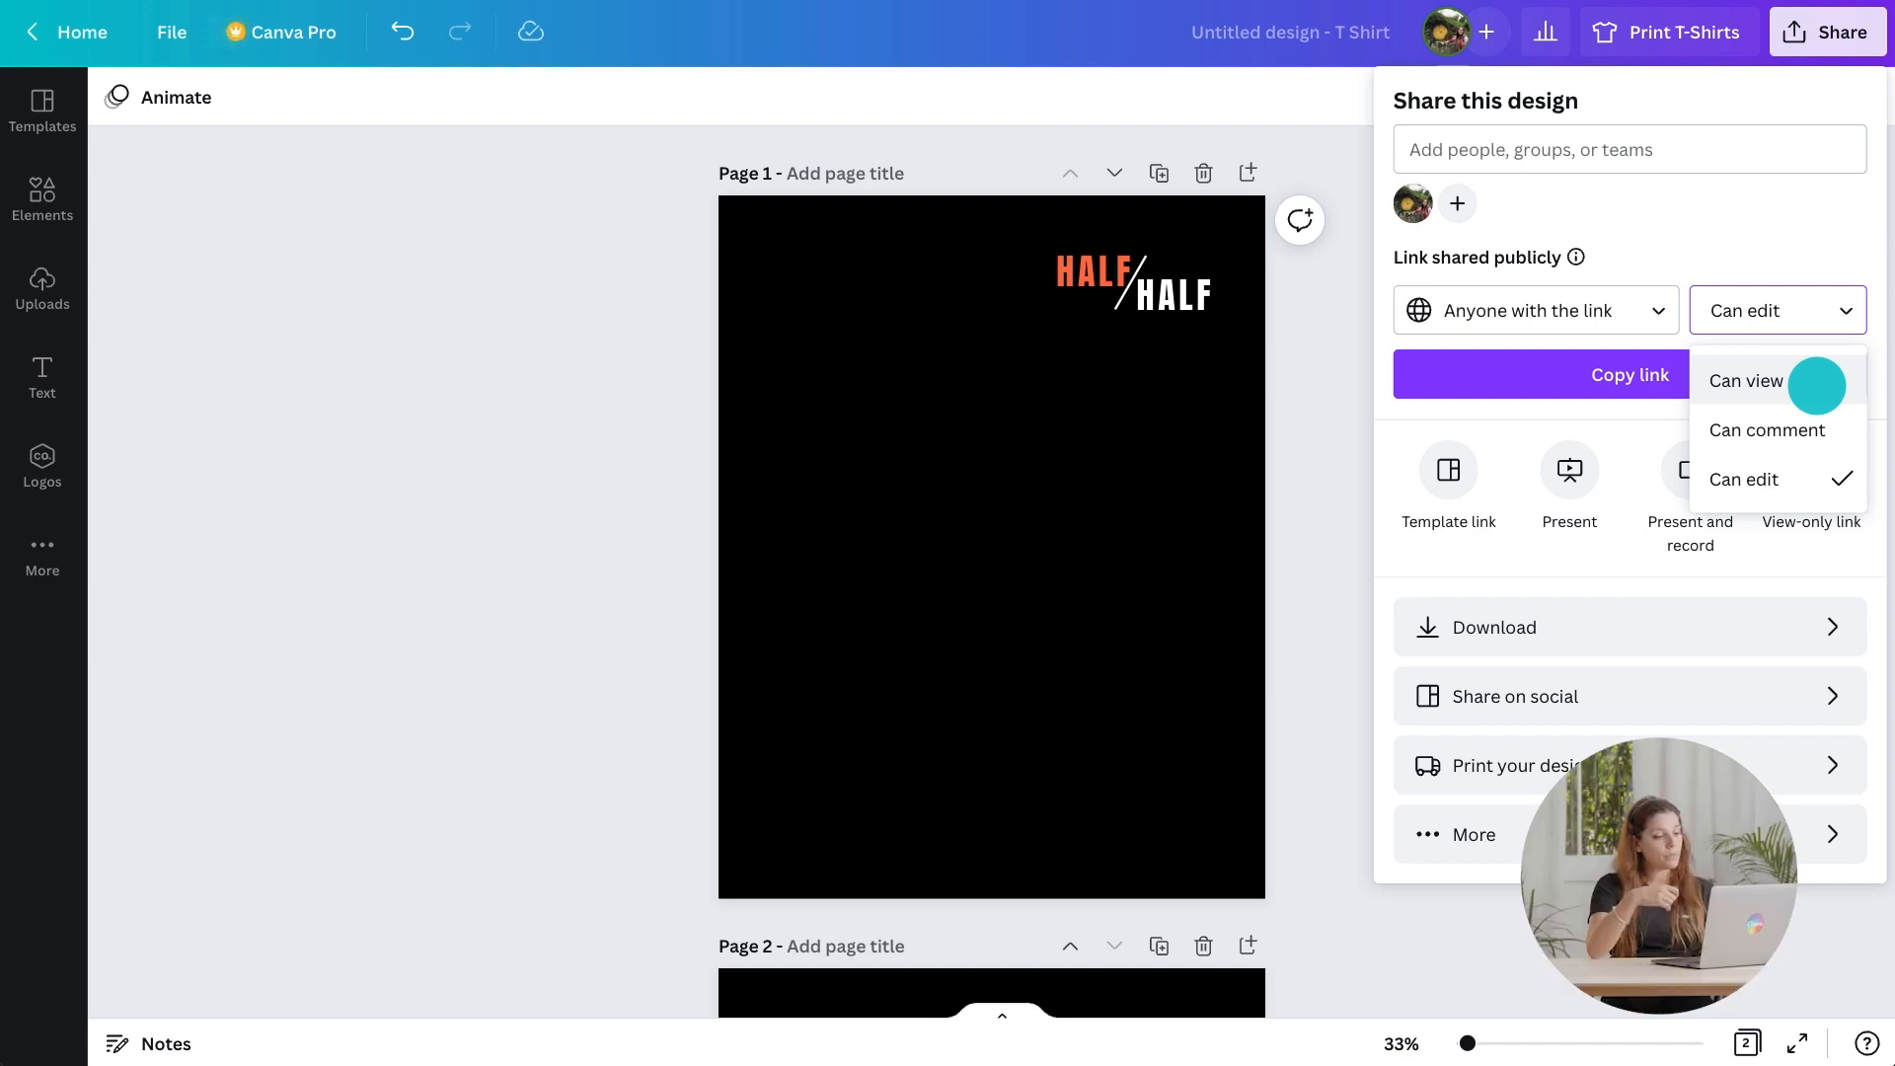
pyautogui.click(1805, 427)
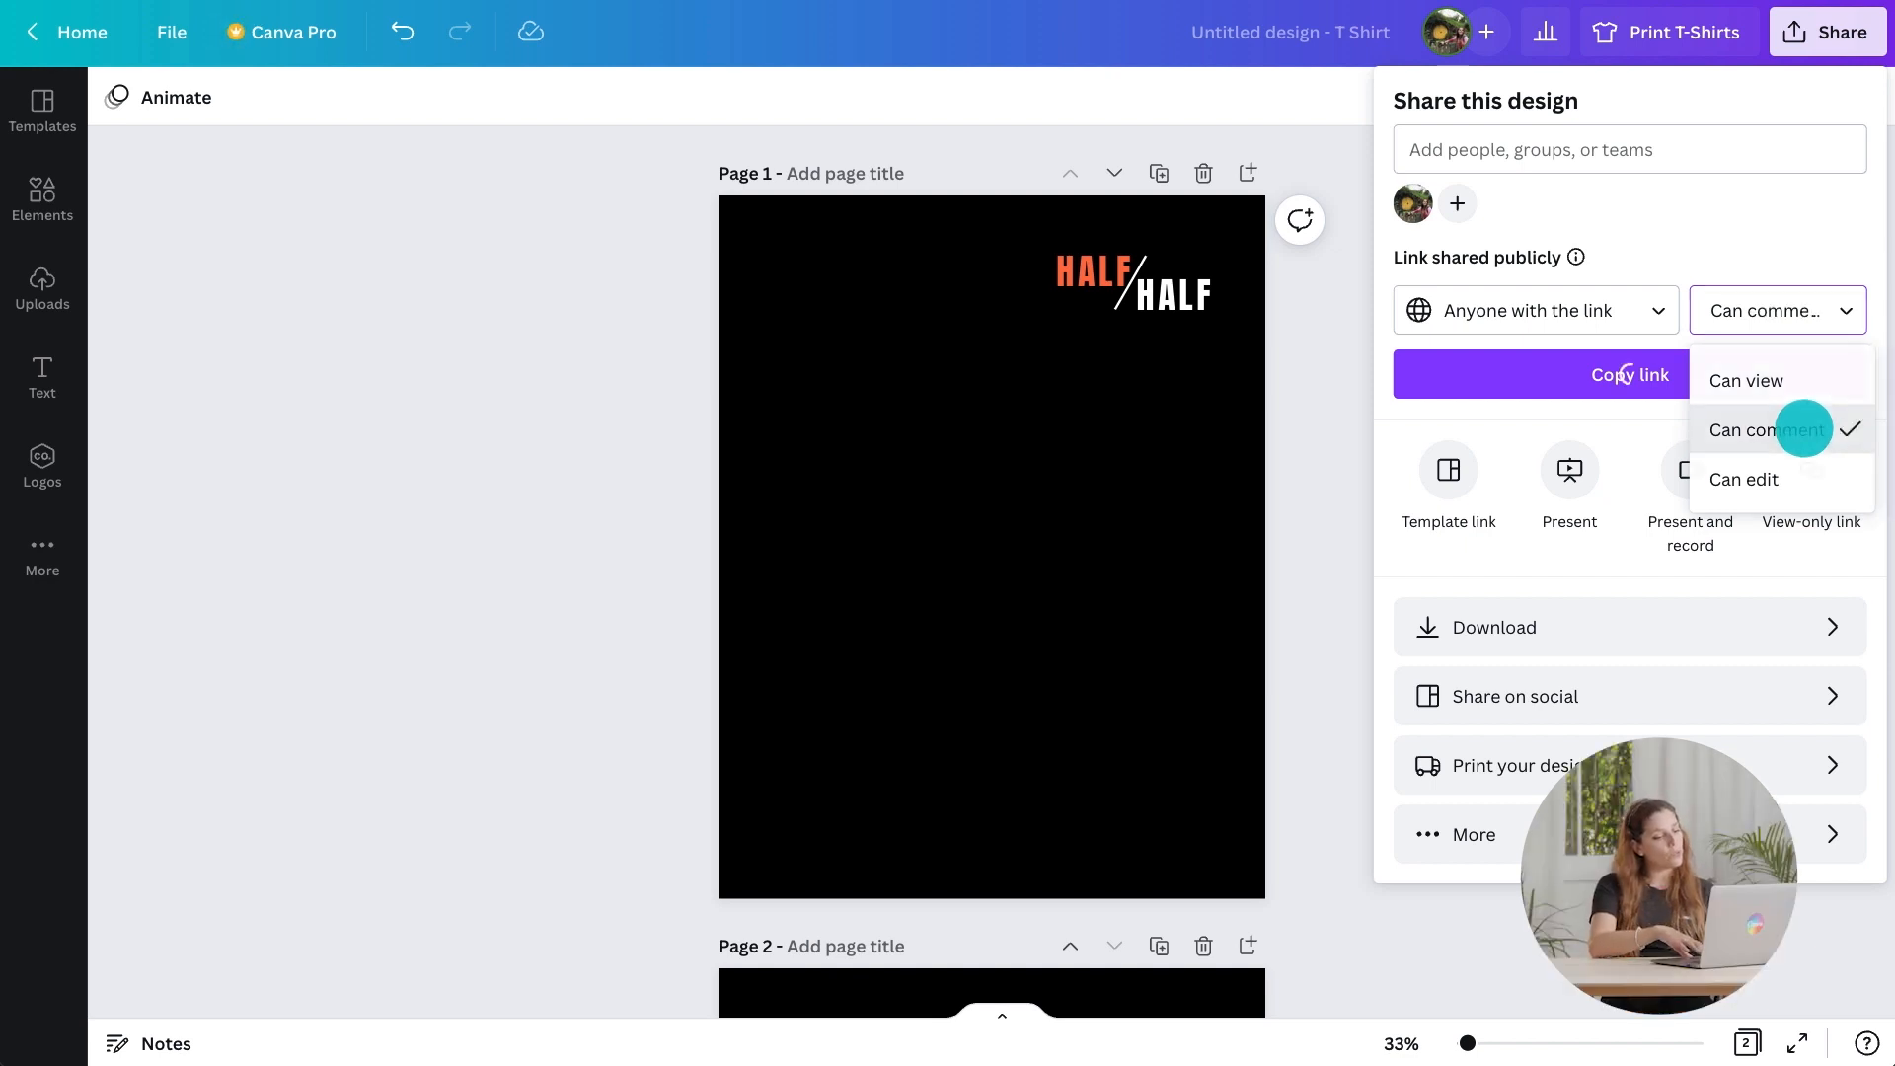
pyautogui.click(1756, 385)
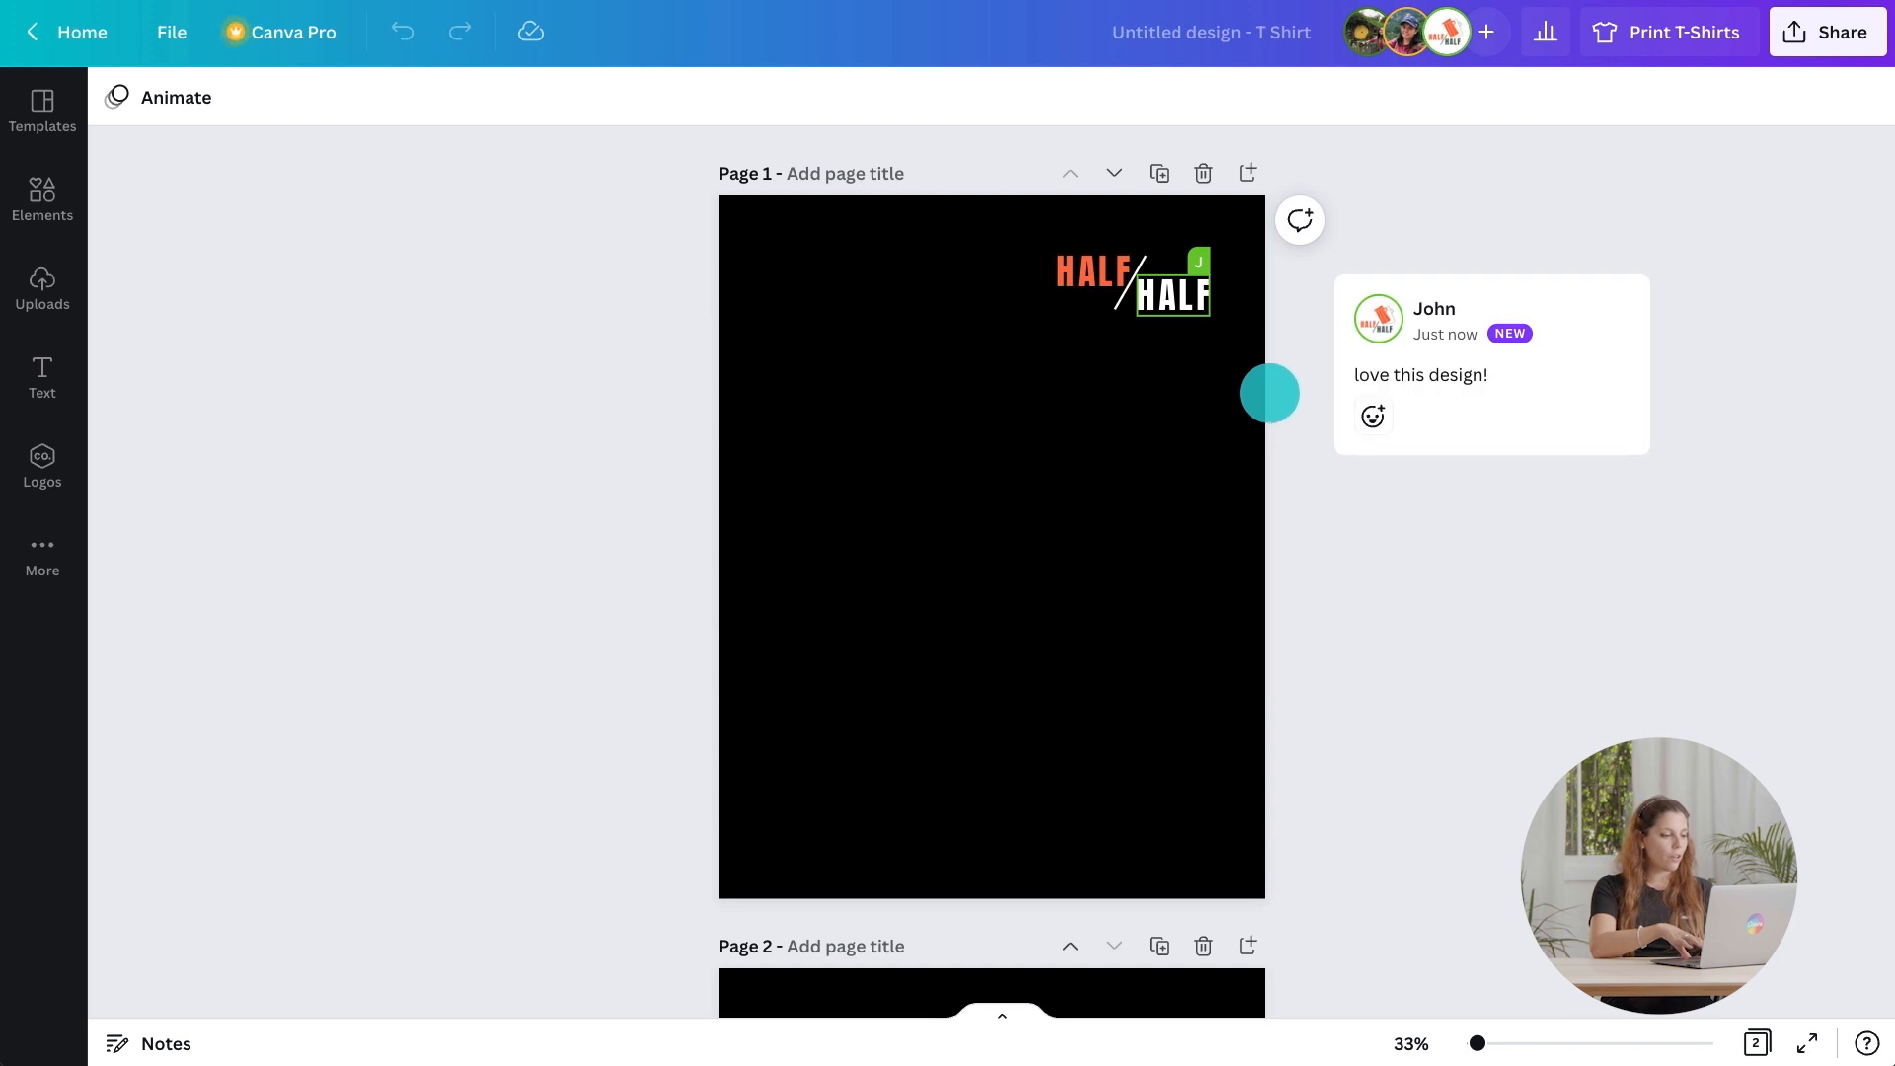
# In a new design, add a square outline and stretch it into a frame filling the page margins.
pyautogui.scroll(-7, 1306, 470)
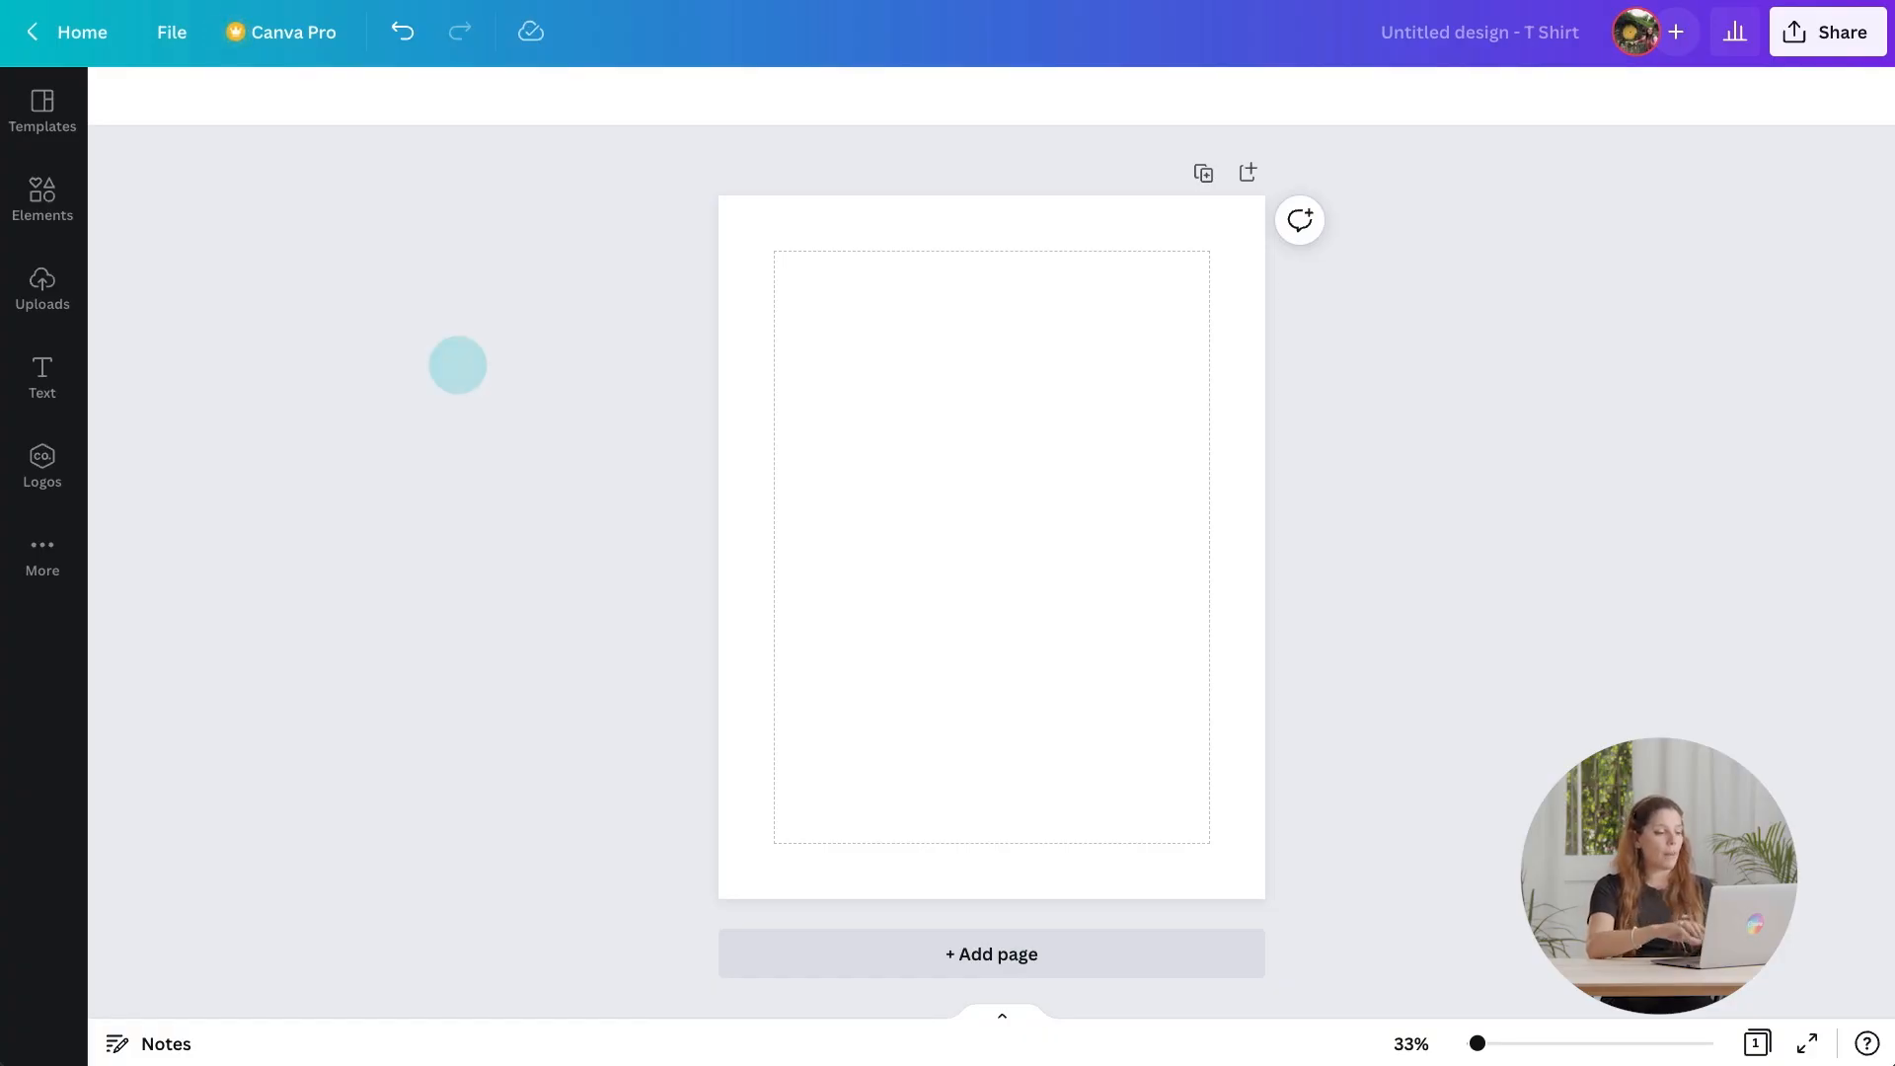
pyautogui.click(54, 194)
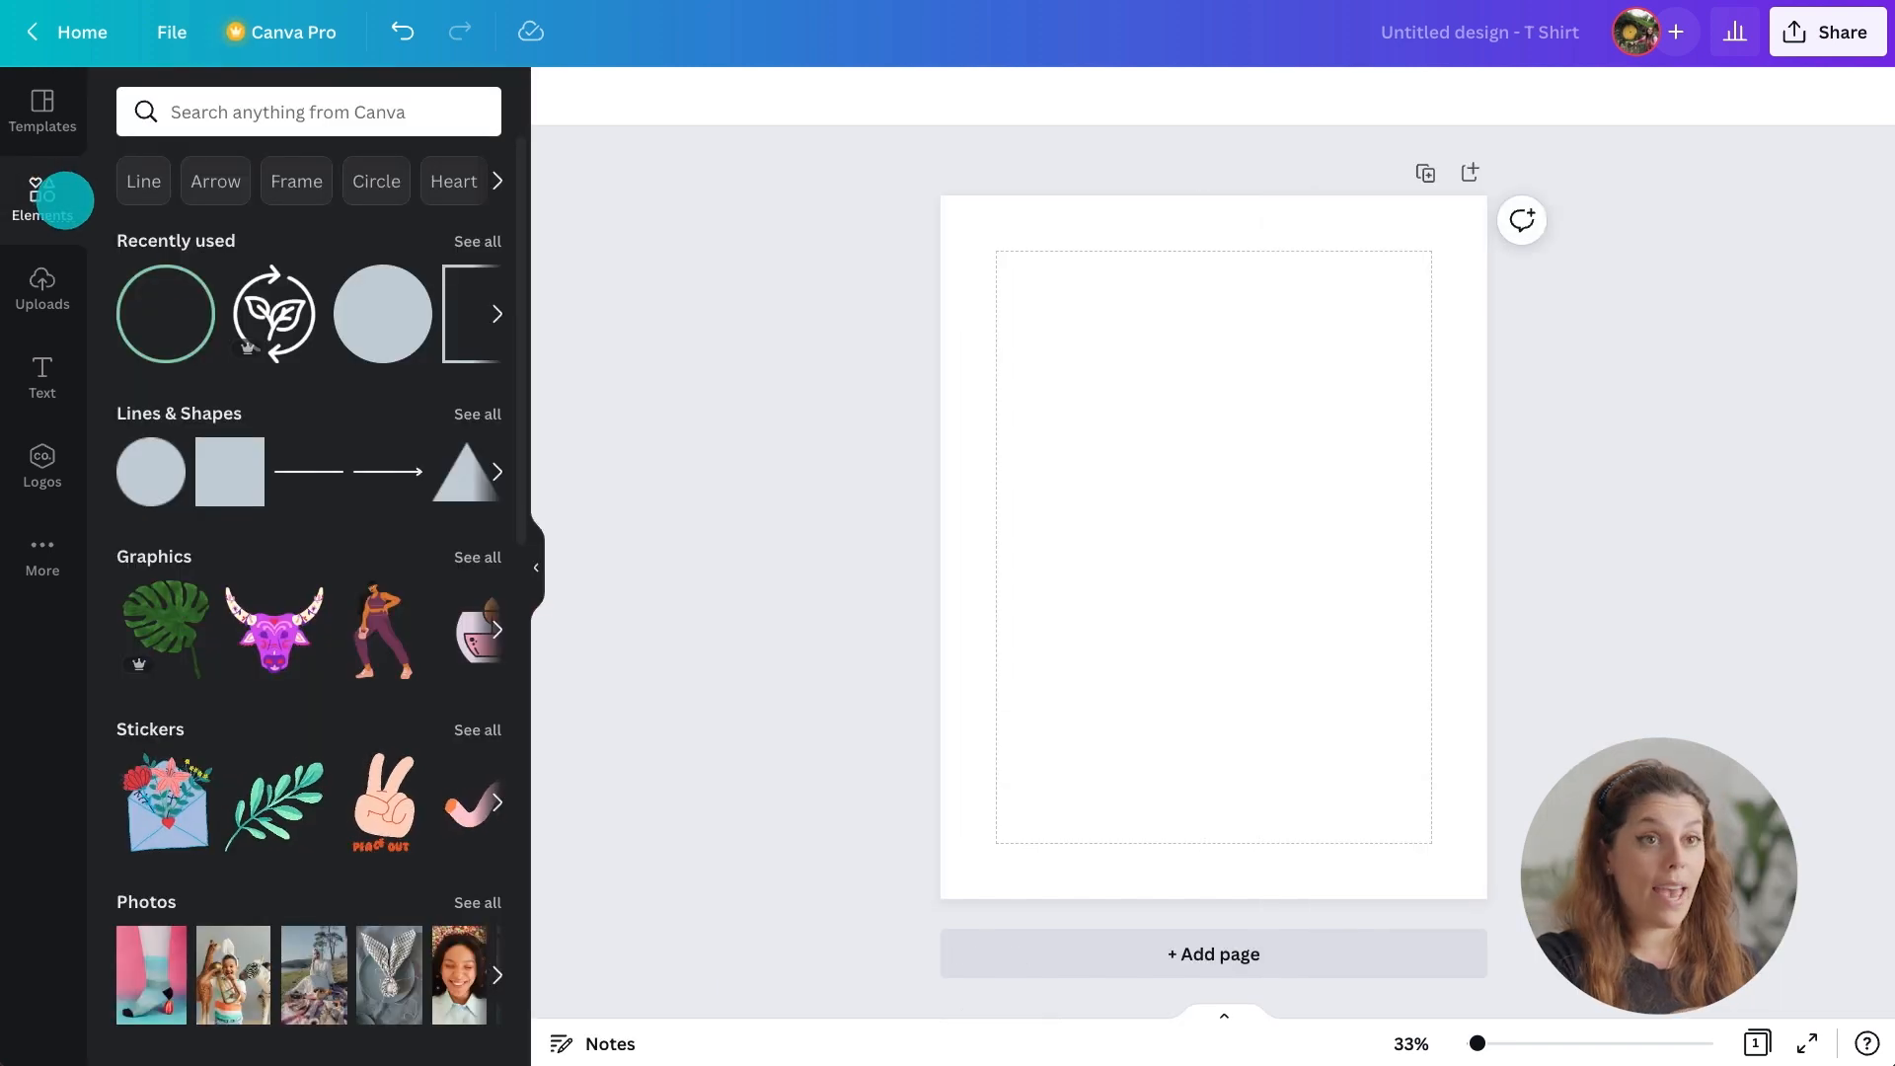
pyautogui.click(466, 410)
pyautogui.click(148, 747)
pyautogui.click(536, 568)
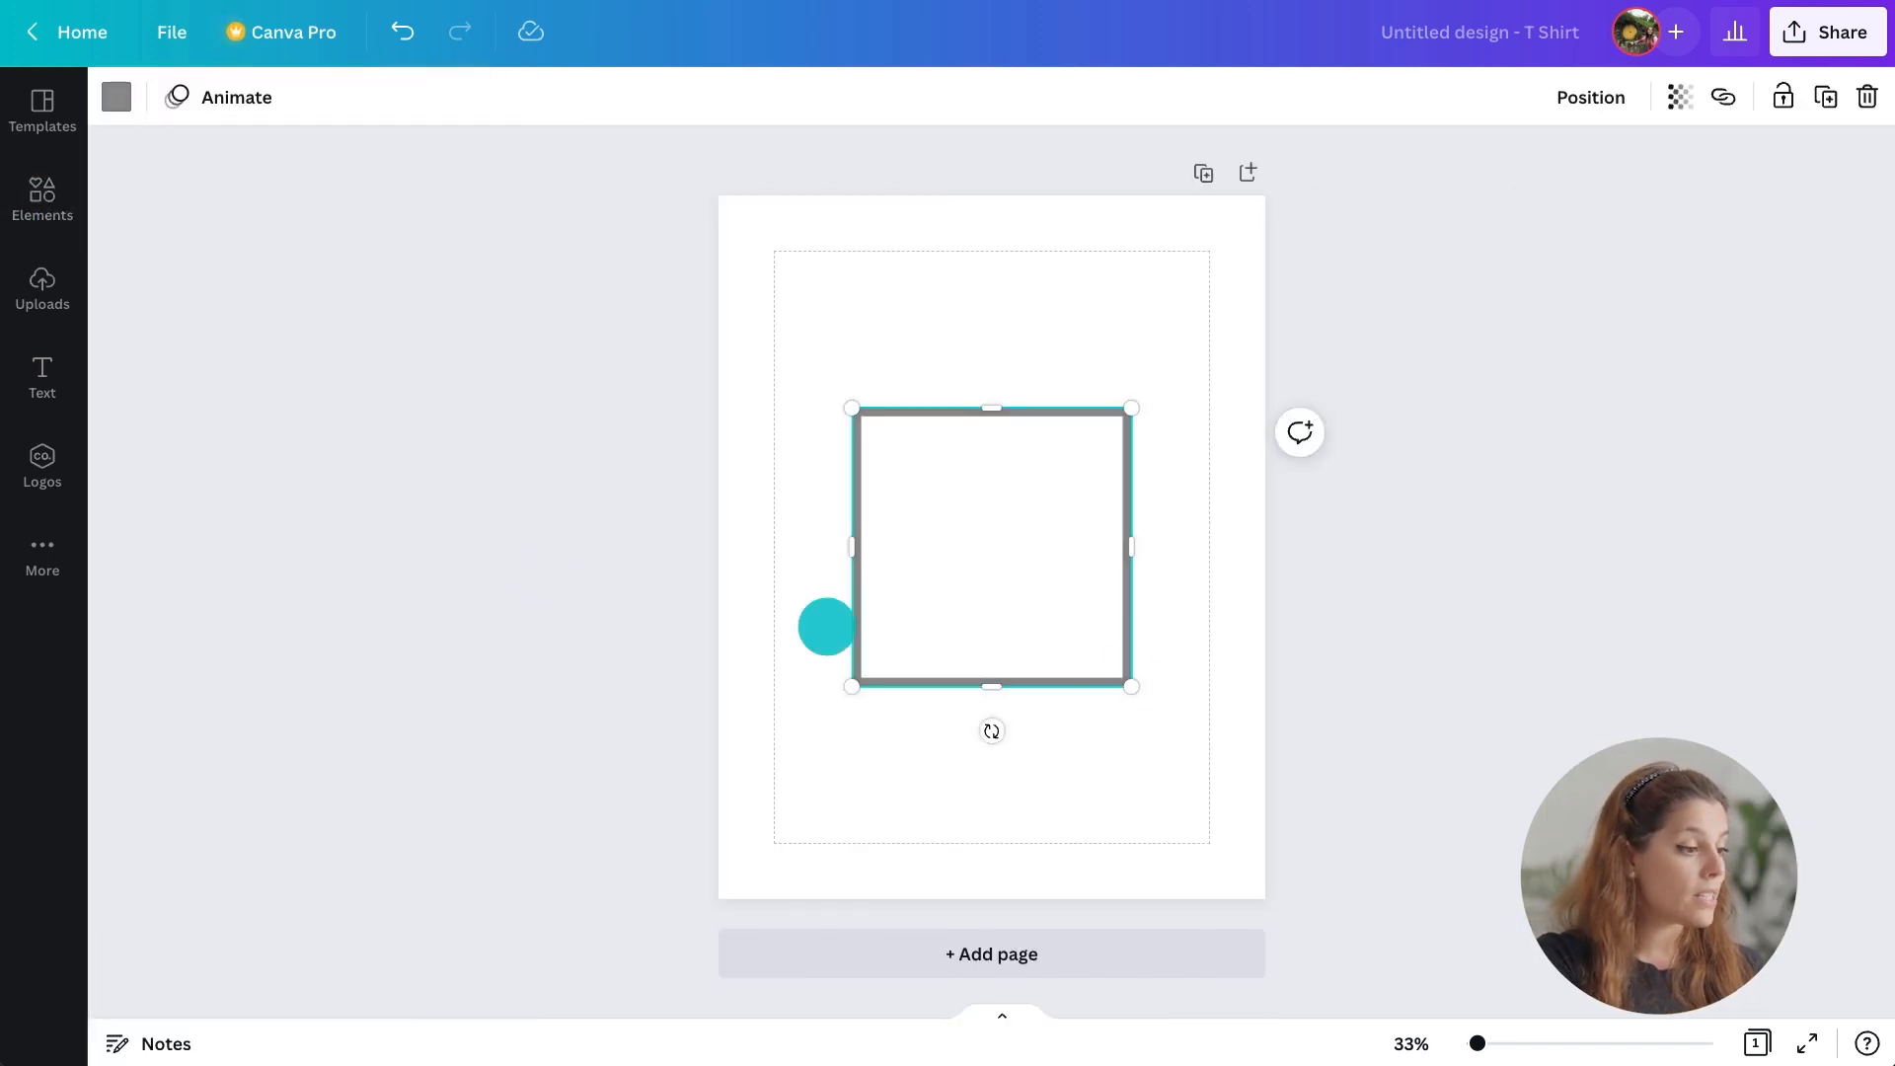
pyautogui.moveTo(1129, 681); pyautogui.dragTo(964, 536)
pyautogui.moveTo(975, 469); pyautogui.dragTo(1181, 470)
pyautogui.moveTo(853, 469); pyautogui.dragTo(800, 470)
pyautogui.moveTo(989, 526); pyautogui.dragTo(1038, 835)
pyautogui.moveTo(989, 409); pyautogui.dragTo(1007, 260)
pyautogui.moveTo(1185, 542); pyautogui.dragTo(1193, 545)
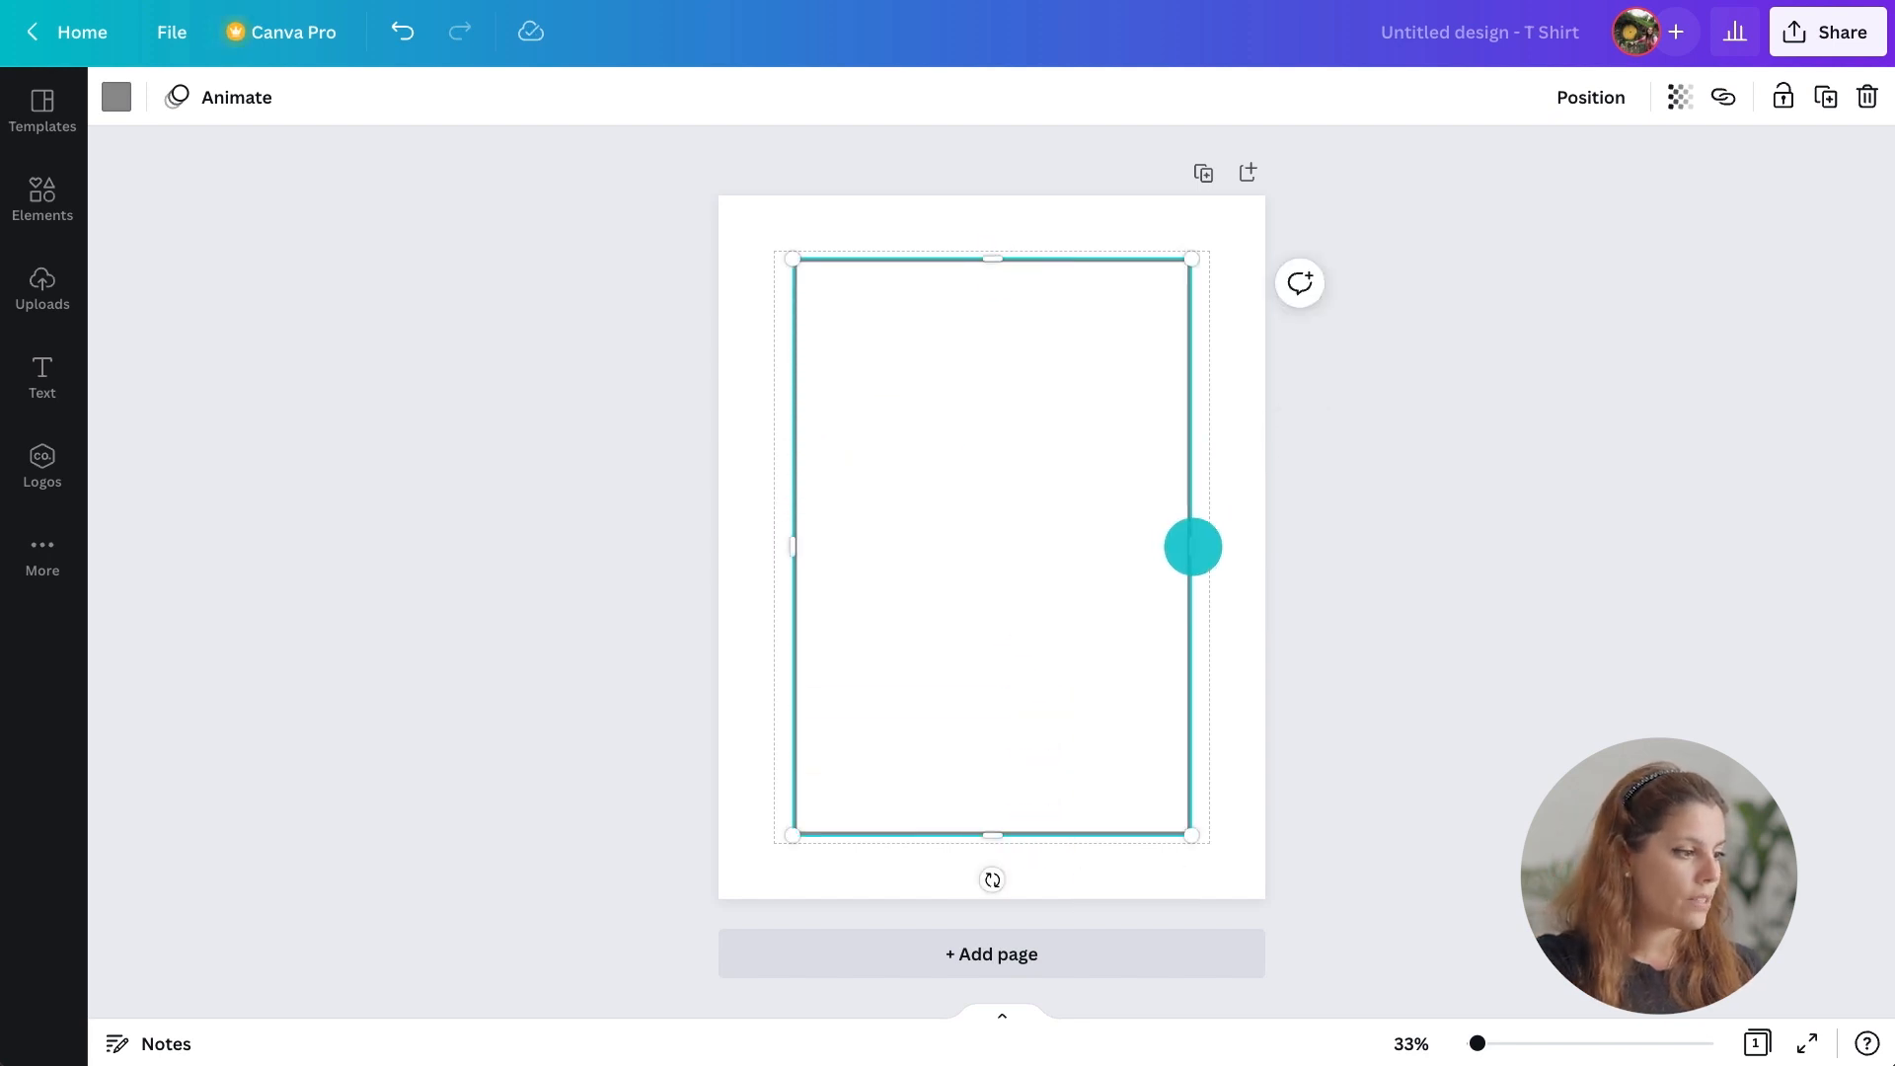
pyautogui.click(1307, 585)
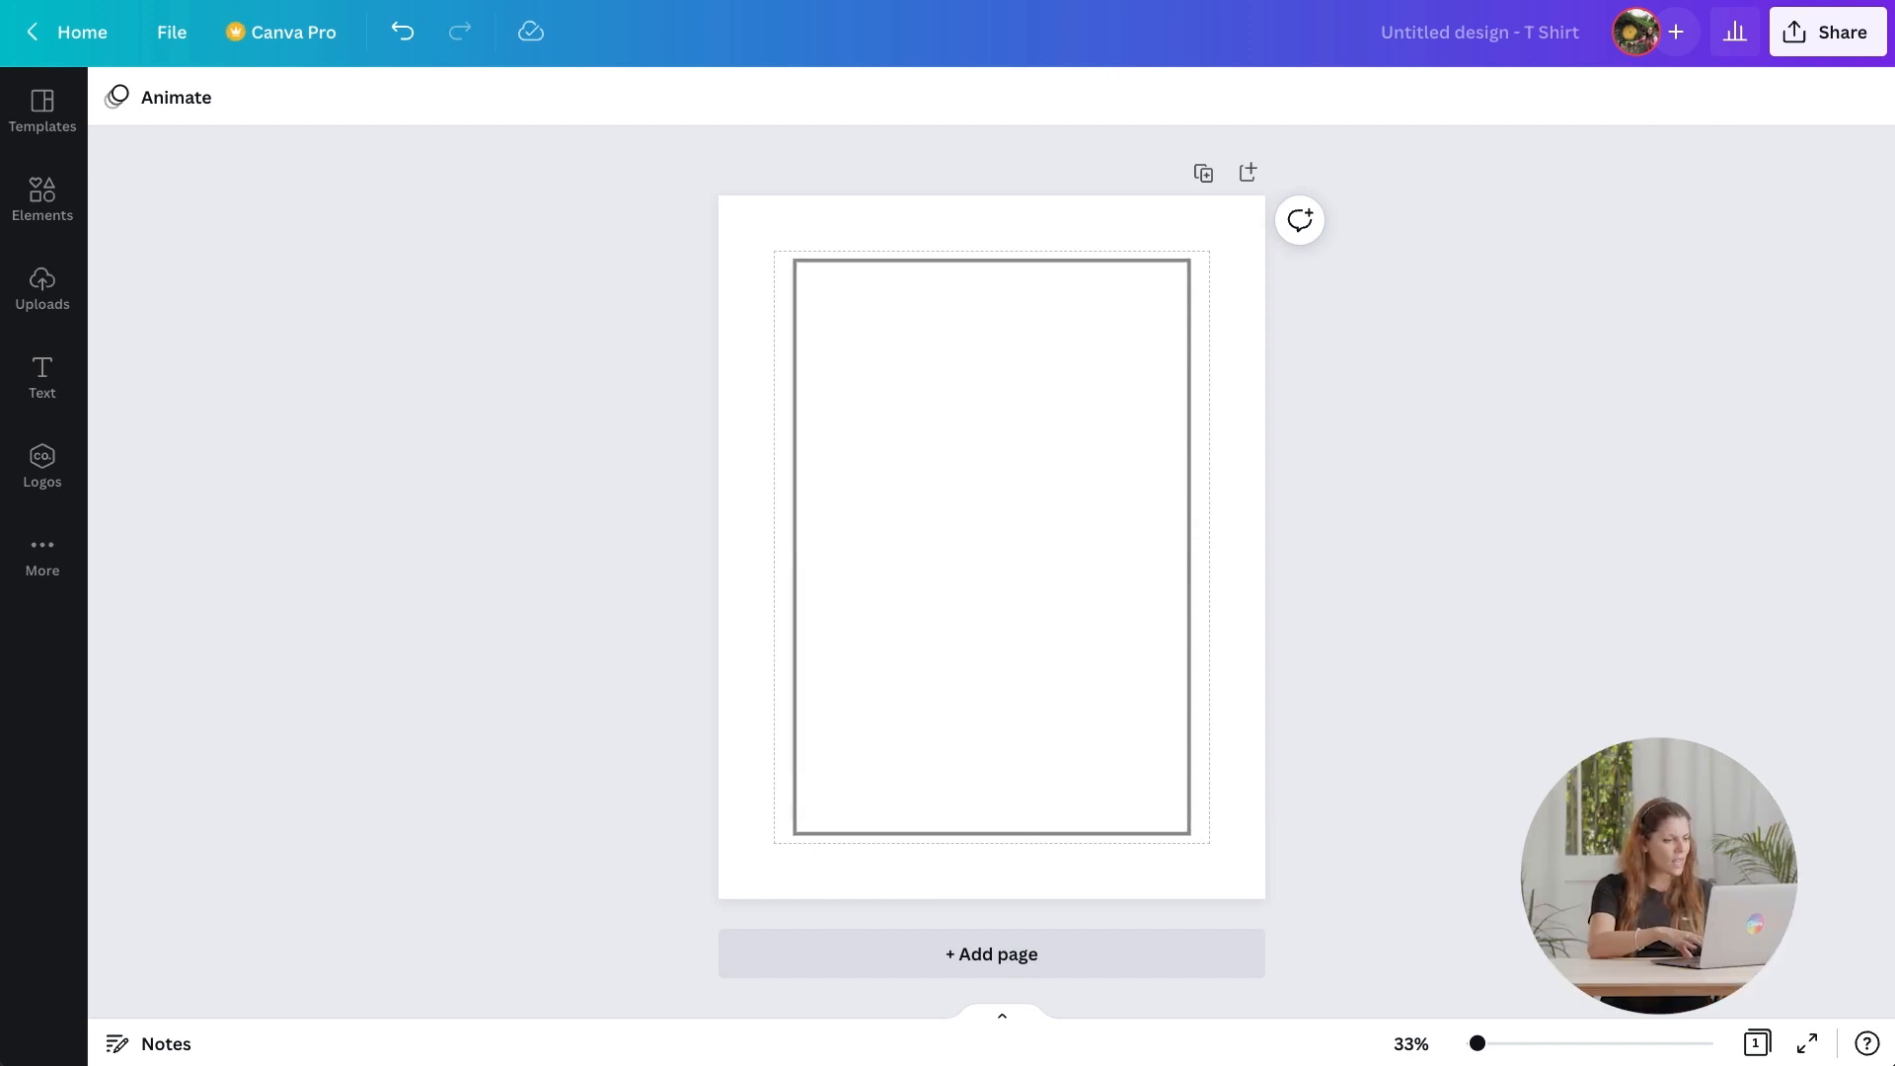
# Search graphics for skull and place a side-view skull drawing in the frame's lower half.
pyautogui.click(74, 194)
pyautogui.click(128, 103)
pyautogui.click(161, 105)
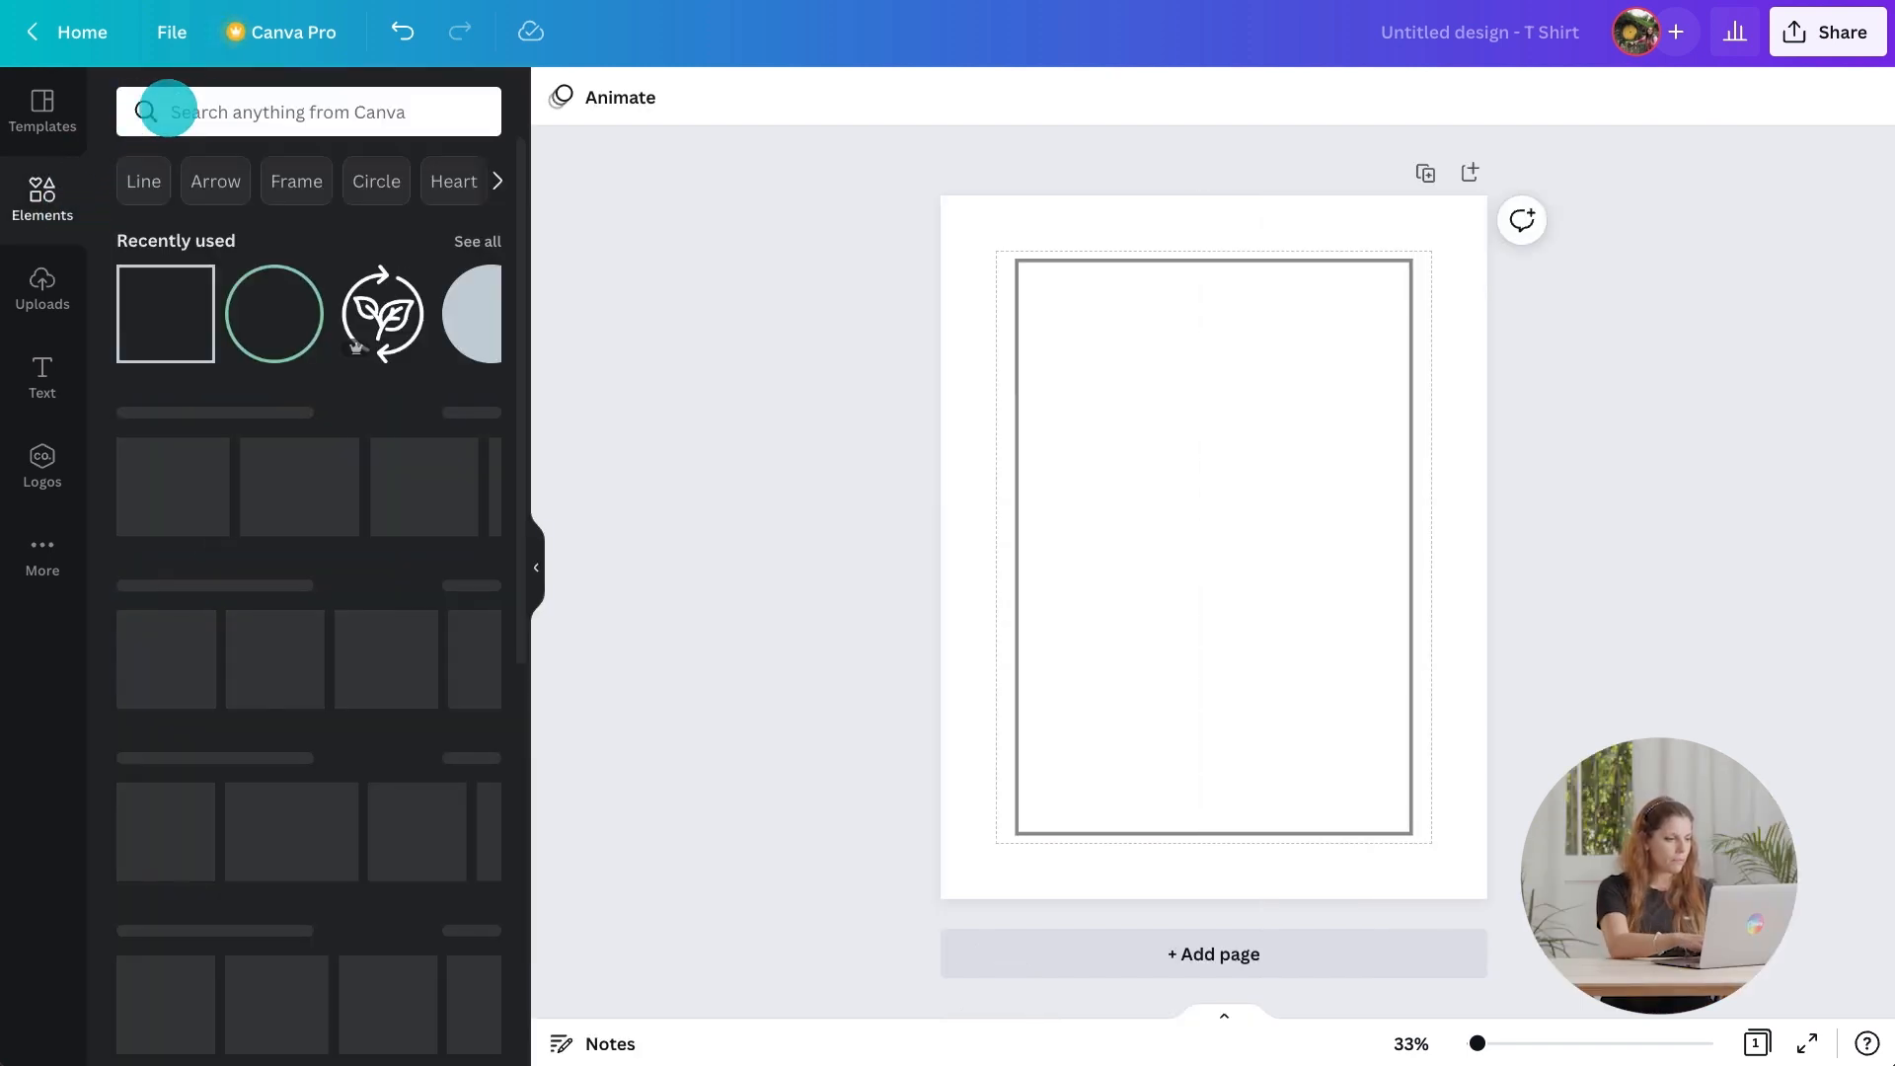
pyautogui.write('skull')
pyautogui.press('Return')
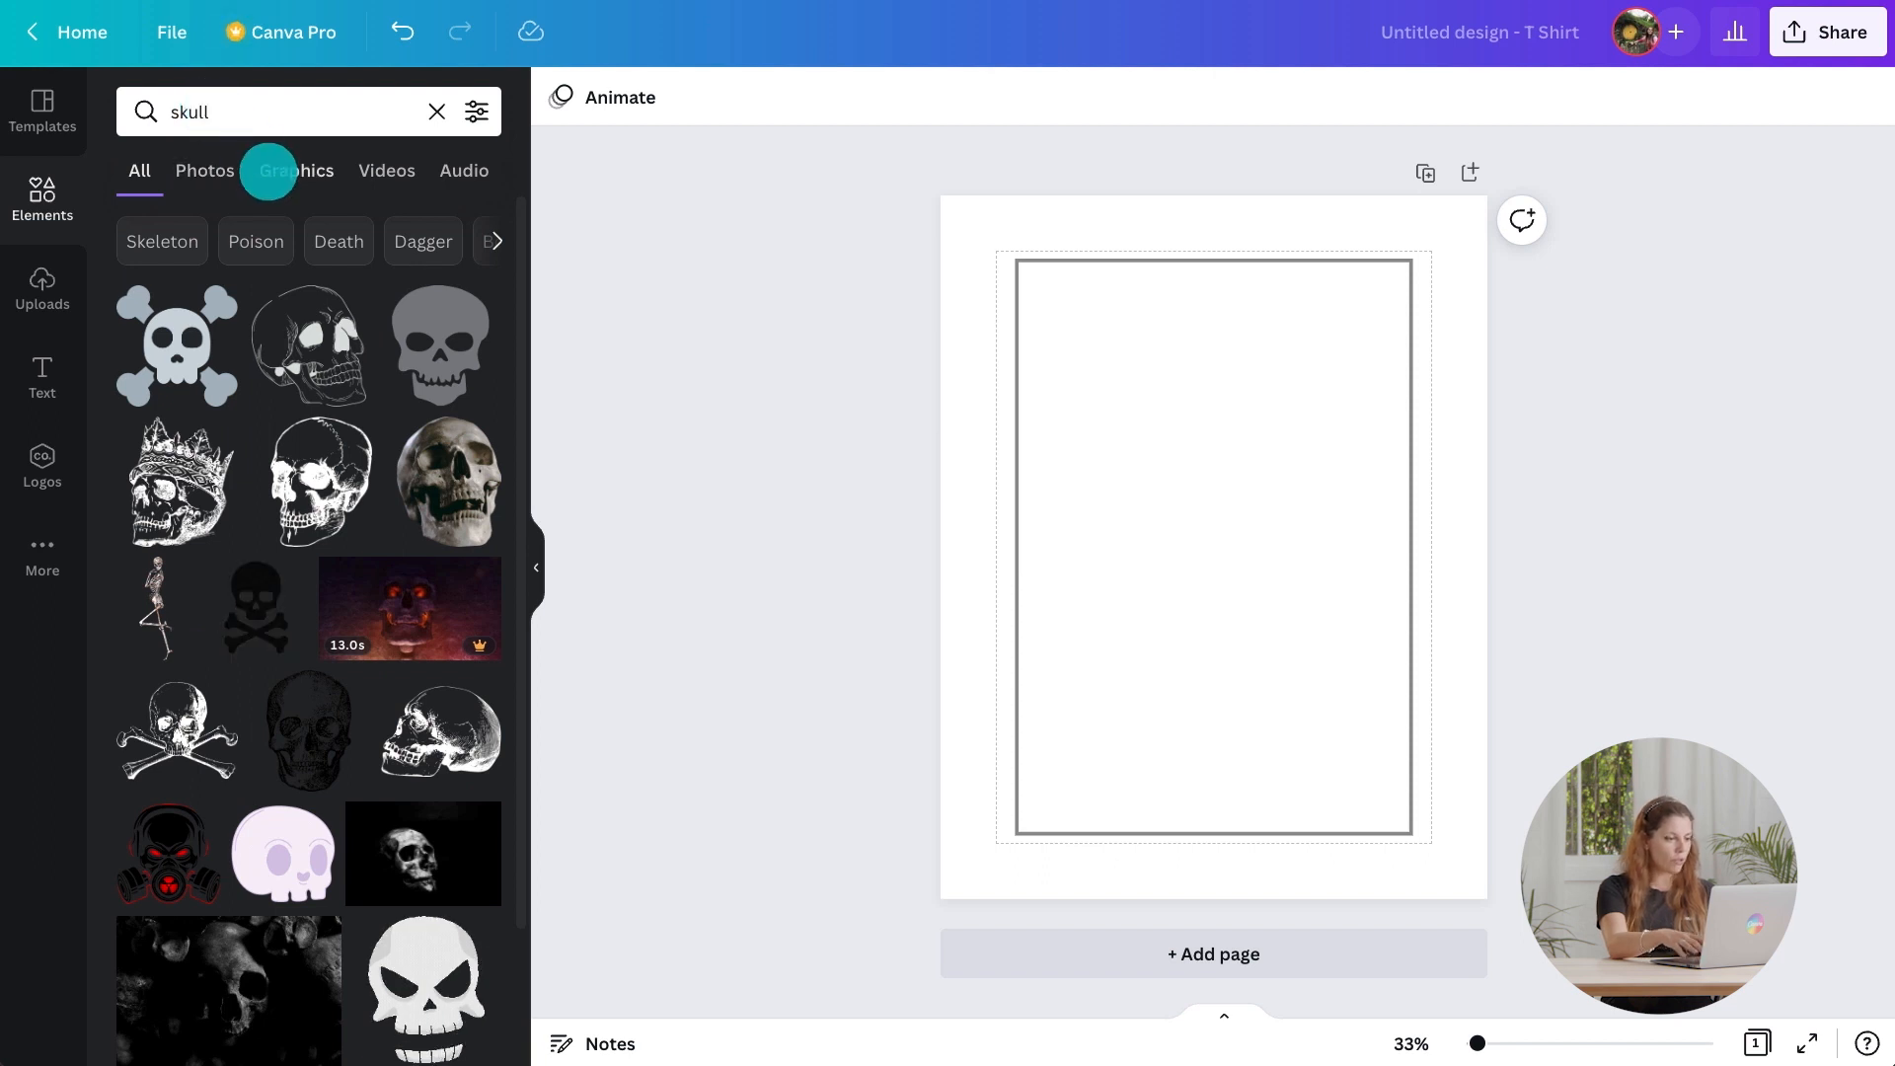
pyautogui.click(267, 170)
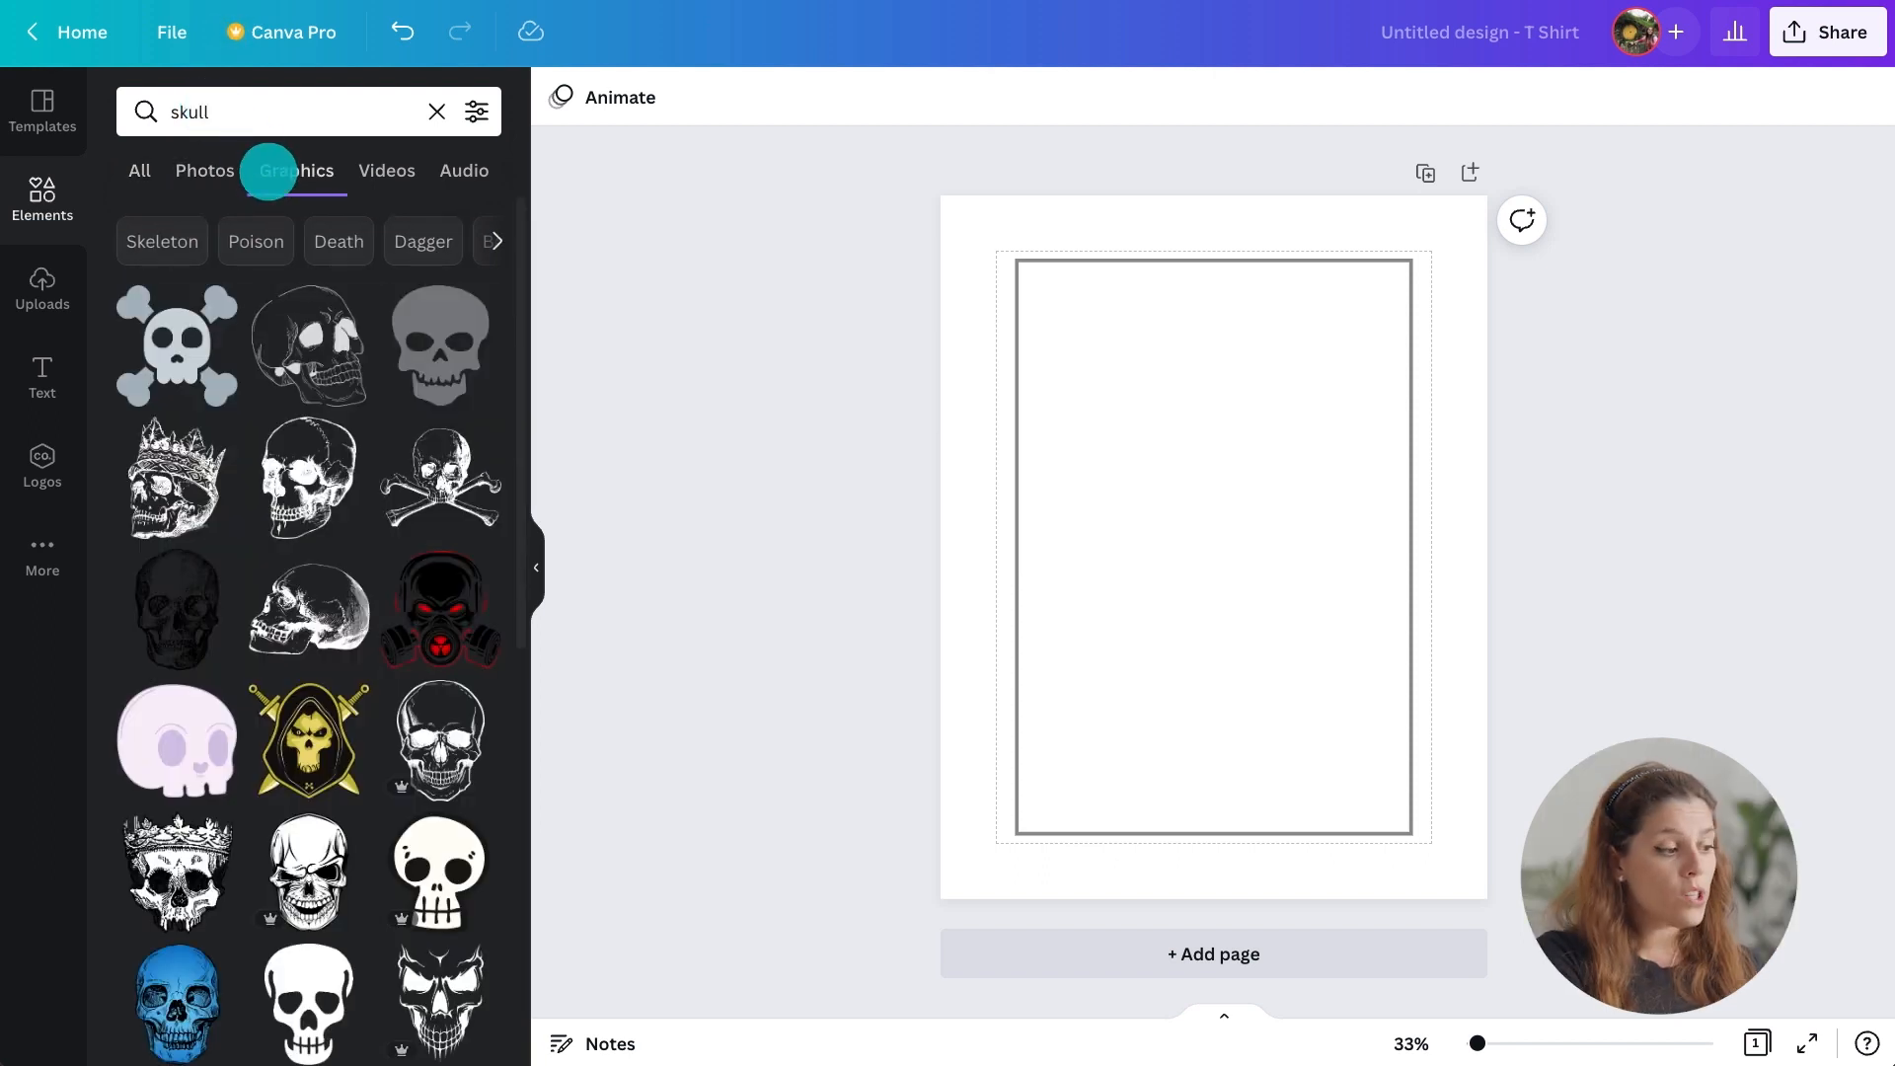
pyautogui.moveTo(300, 558); pyautogui.dragTo(1151, 520)
pyautogui.moveTo(1248, 560); pyautogui.dragTo(1303, 604)
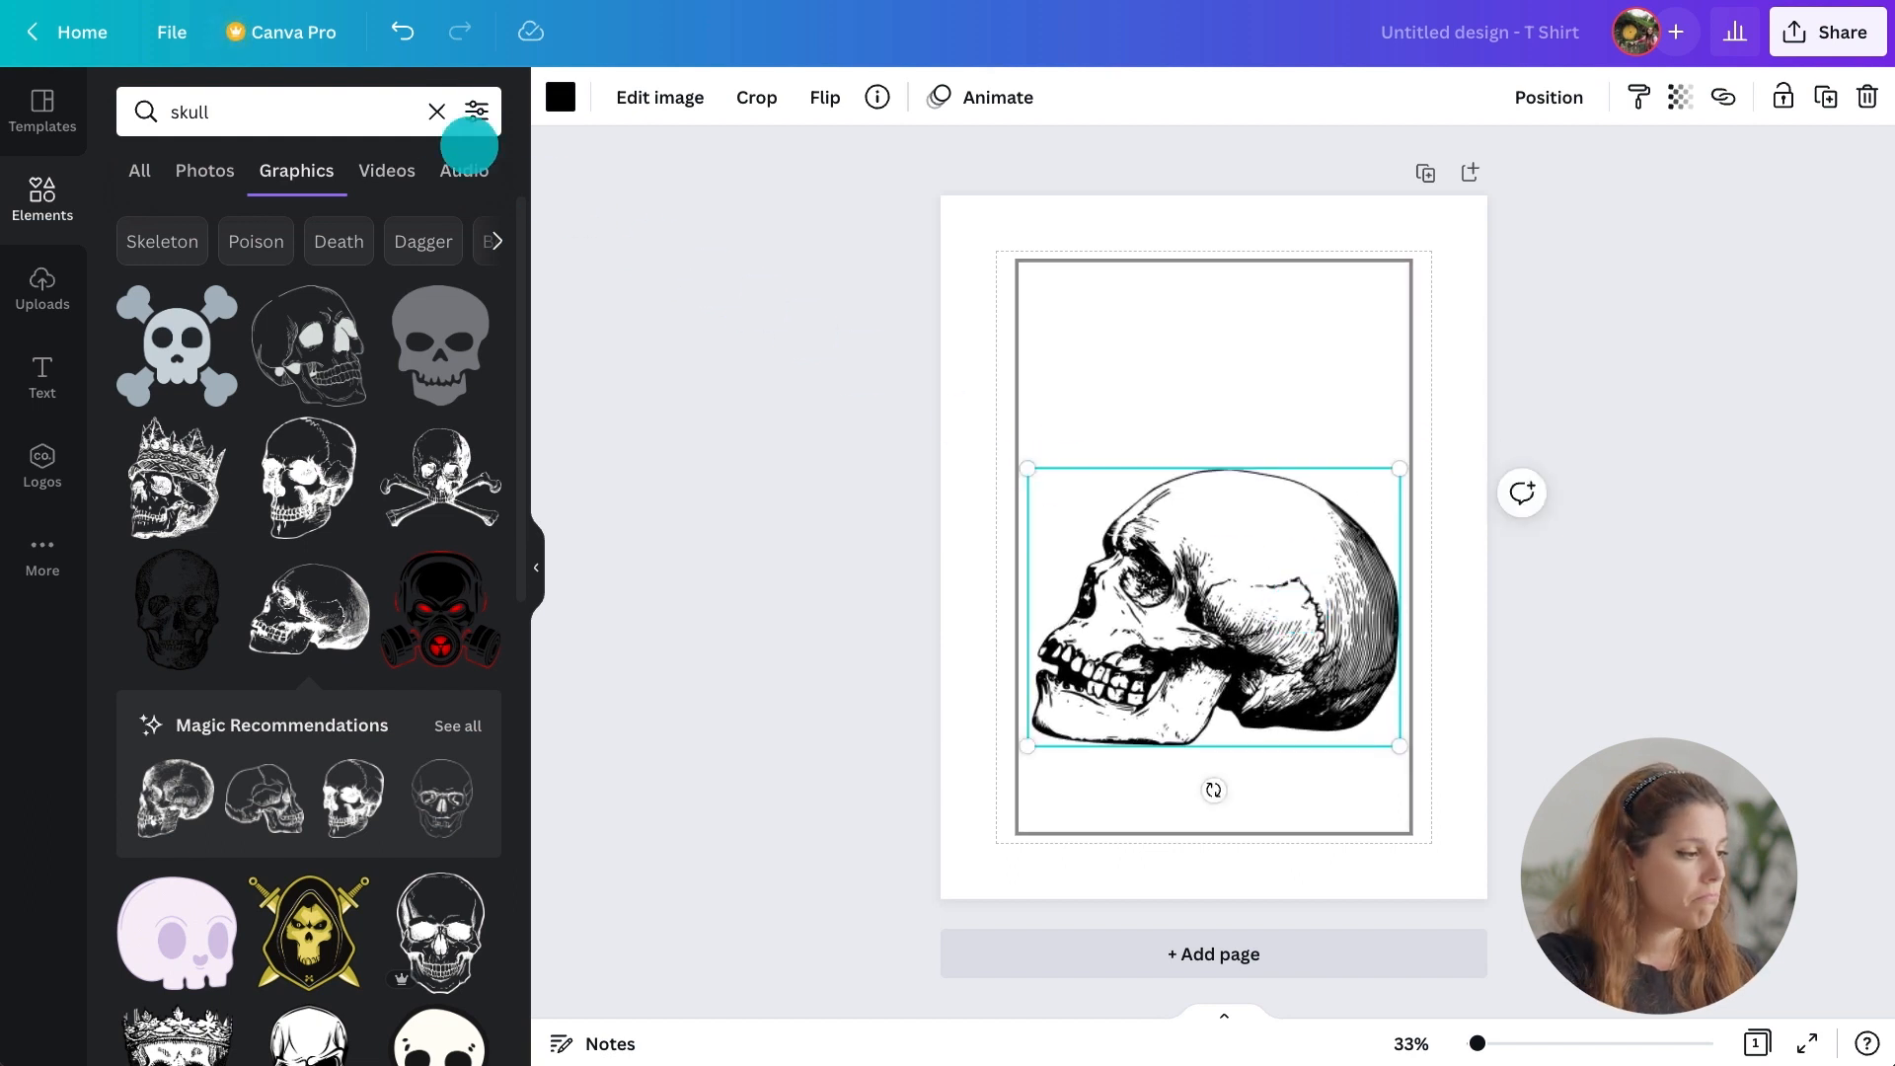
# Search graphics for lightning and add a white bolt over the skull, sized about 5.7 × 10.4.
pyautogui.click(434, 112)
pyautogui.write('lightning')
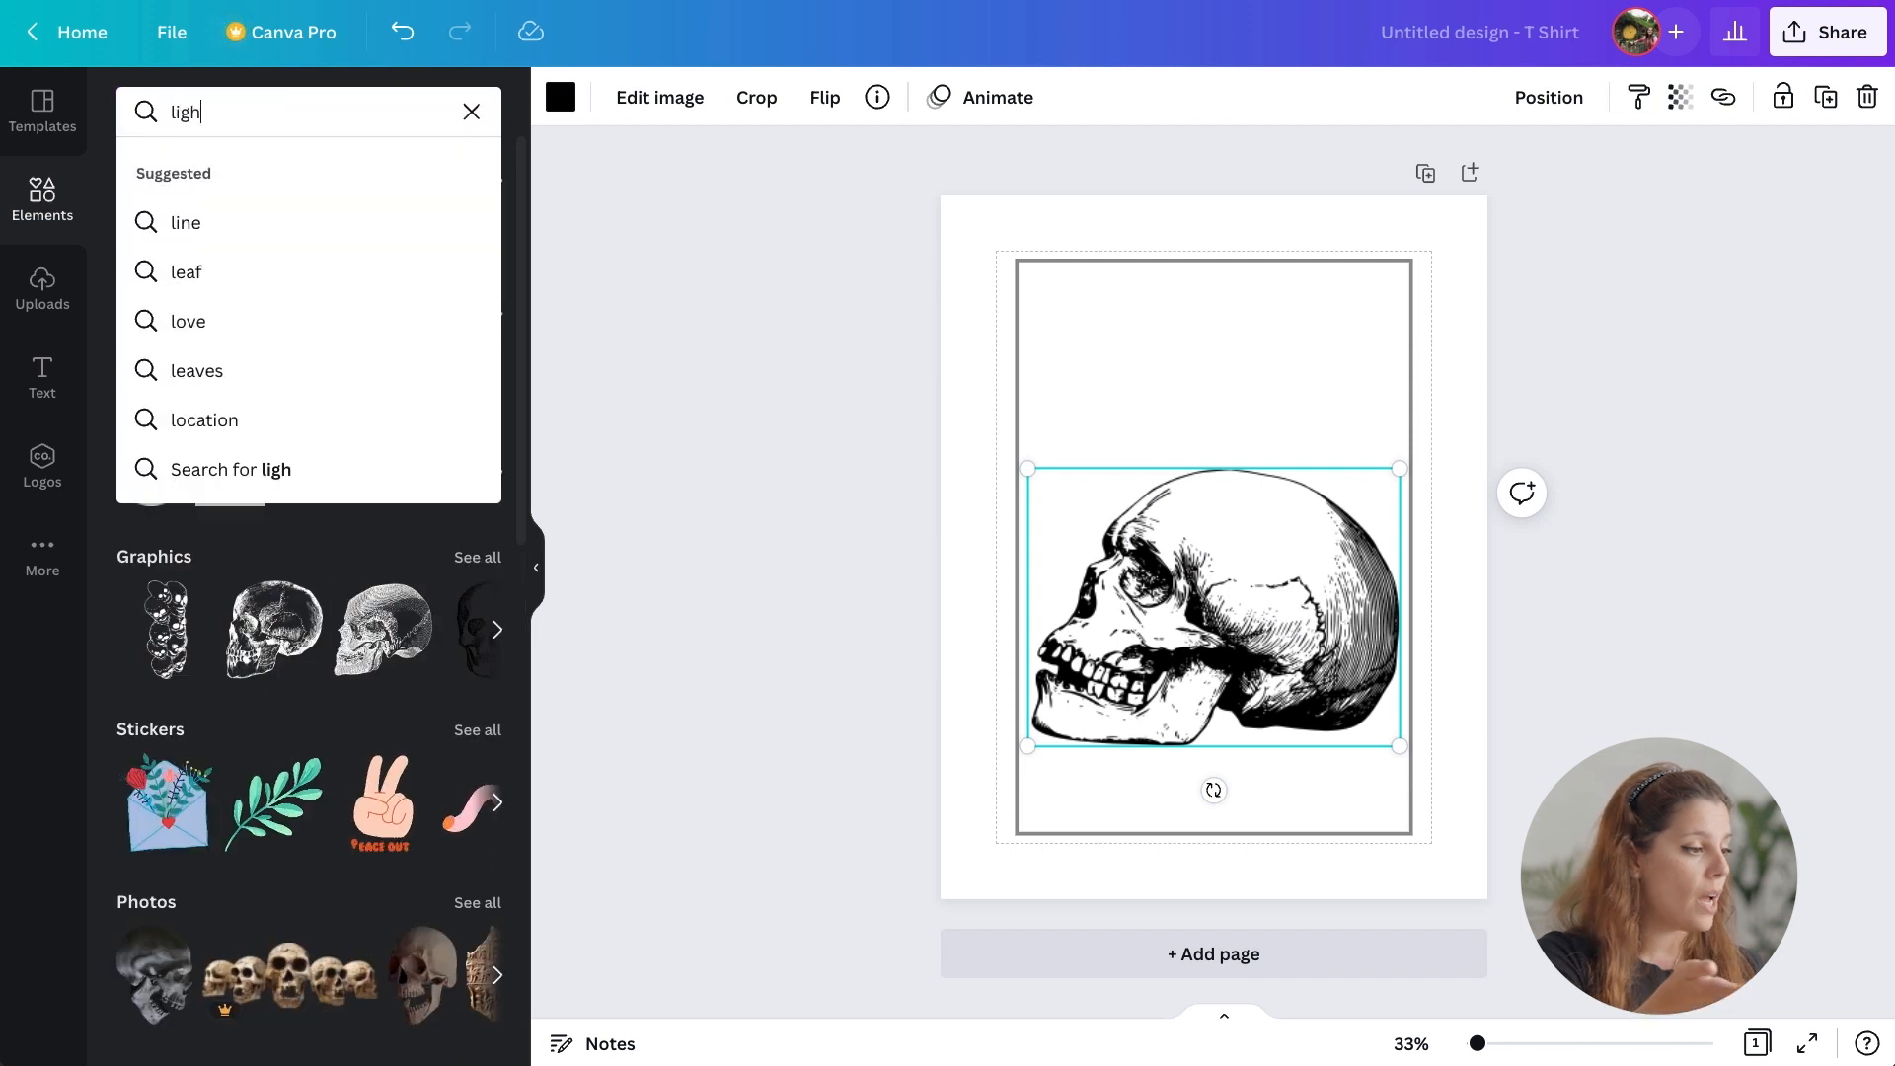
pyautogui.press('Return')
pyautogui.click(301, 170)
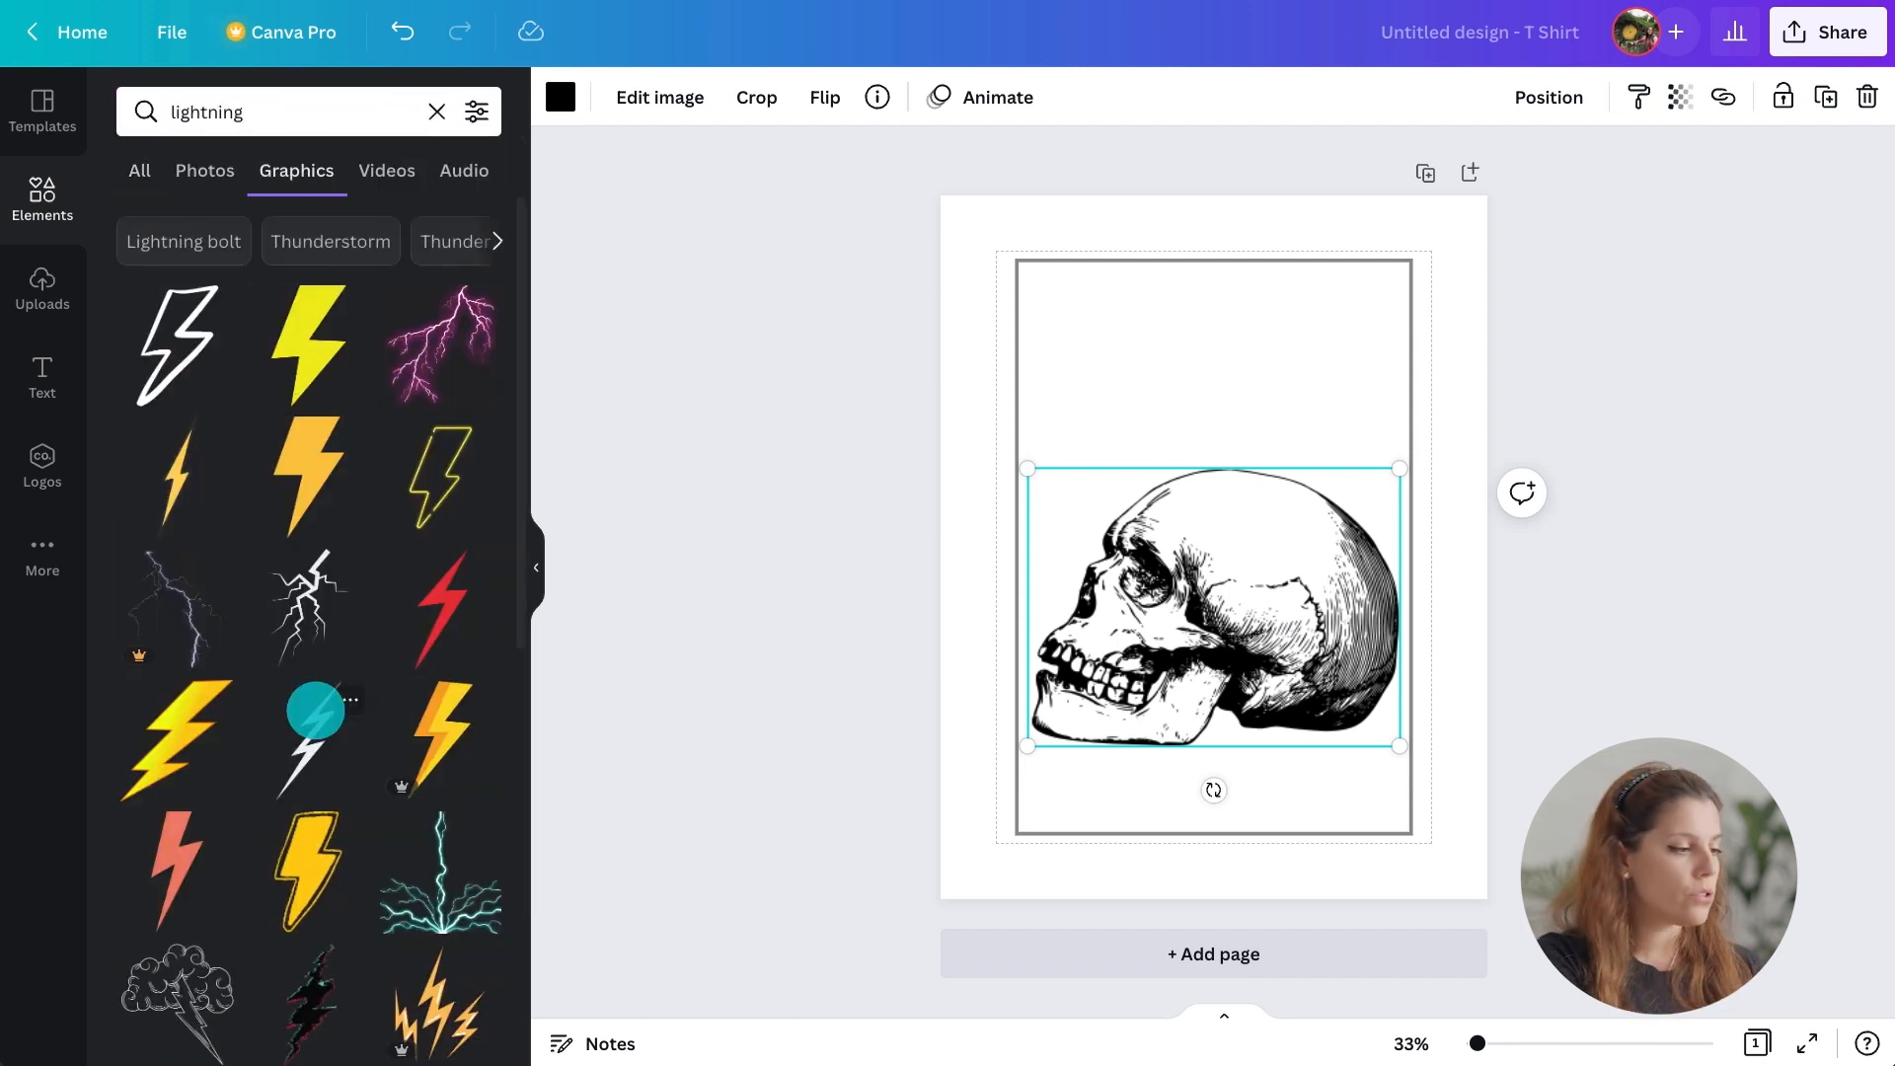
pyautogui.click(317, 707)
pyautogui.moveTo(1029, 681); pyautogui.dragTo(1189, 355)
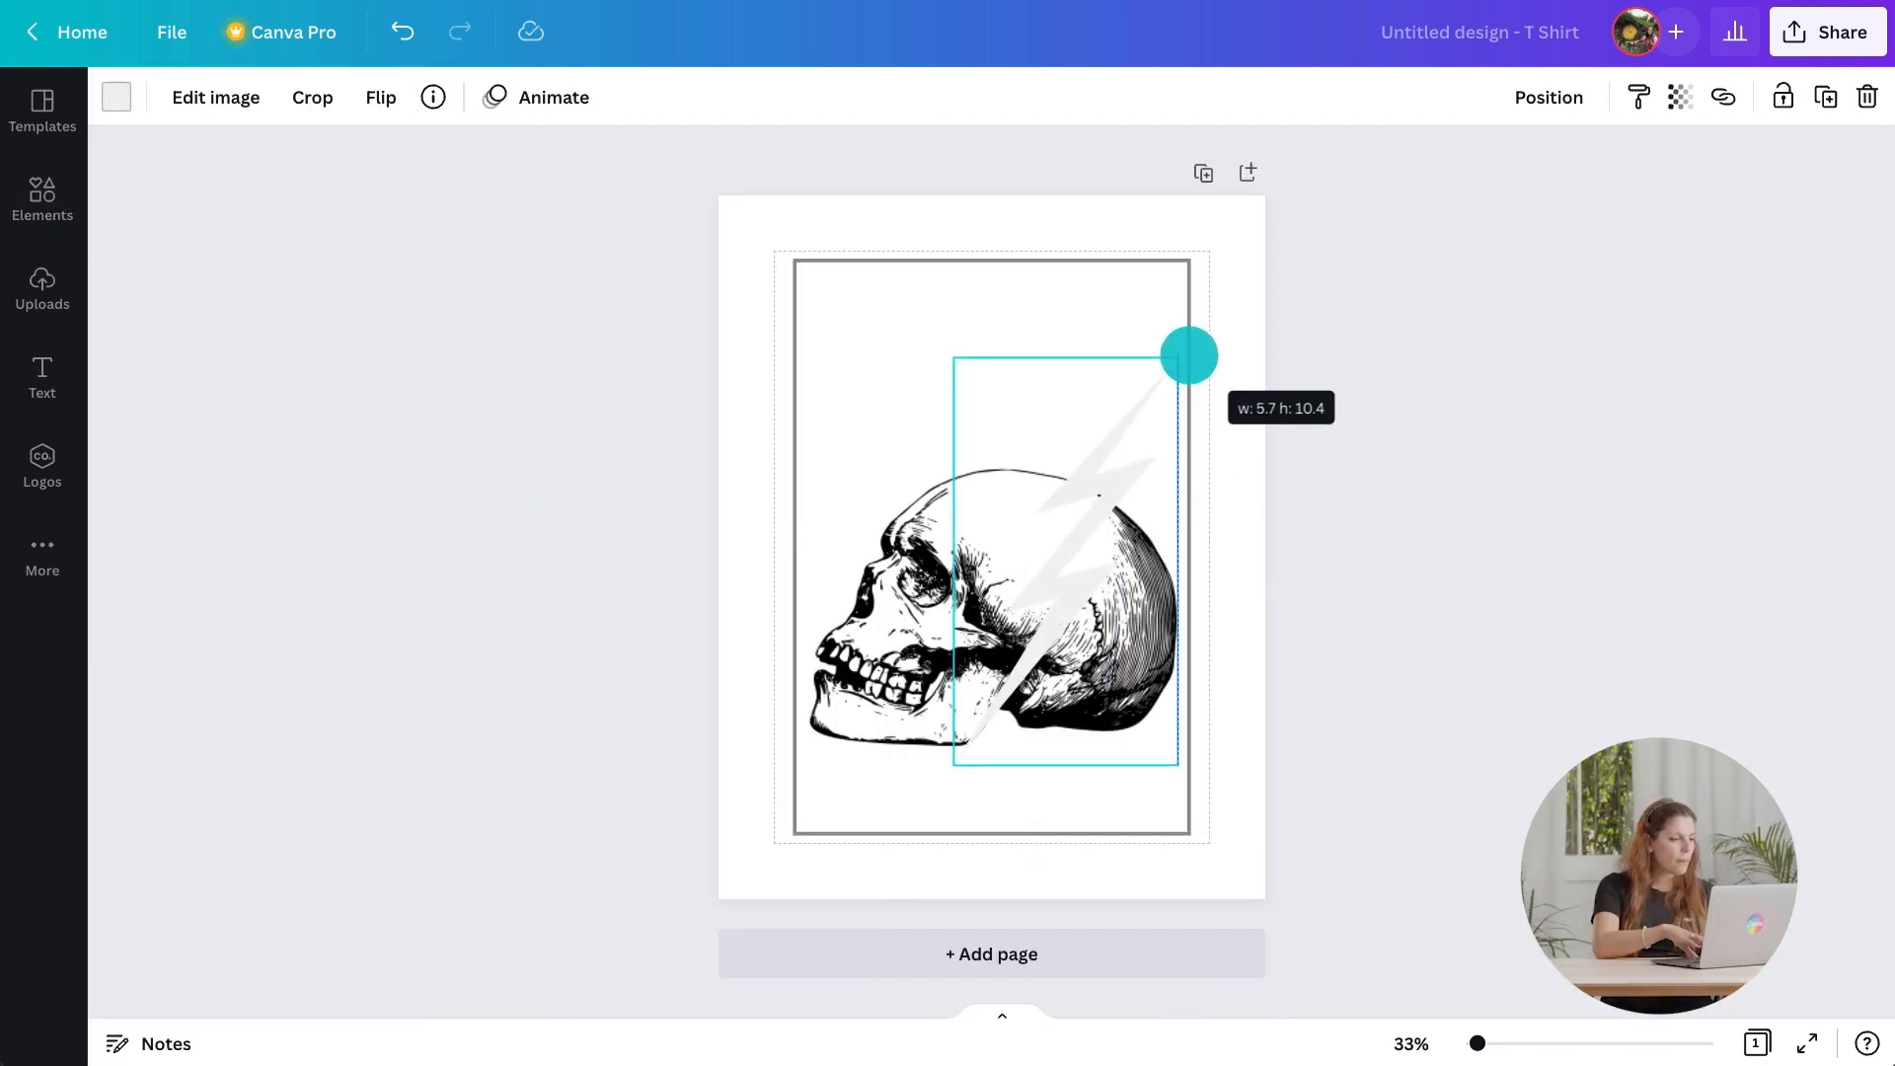
# Recolour the lightning bolt dark maroon using a custom colour.
pyautogui.click(117, 97)
pyautogui.click(142, 226)
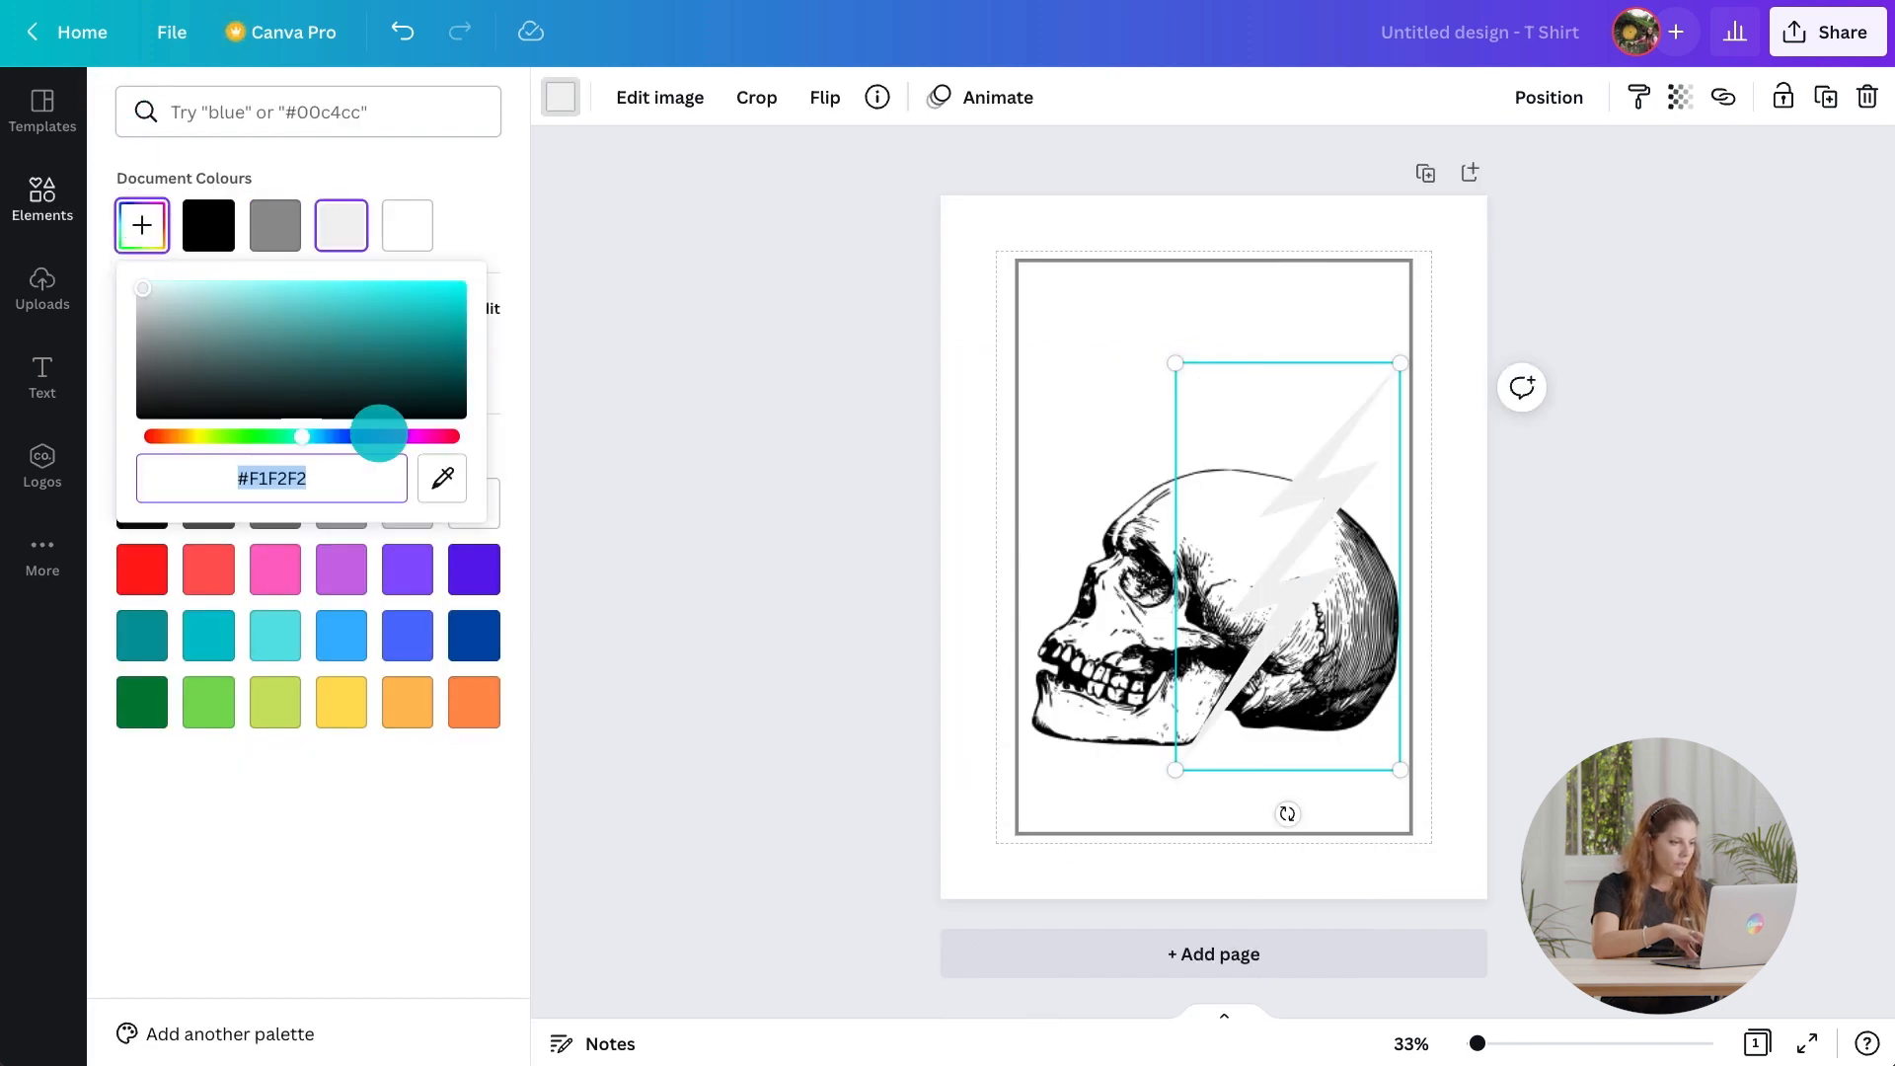
pyautogui.moveTo(381, 435); pyautogui.dragTo(431, 436)
pyautogui.click(414, 365)
# Apply the same maroon colour to the skull and the frame outline.
pyautogui.click(1072, 619)
pyautogui.click(208, 225)
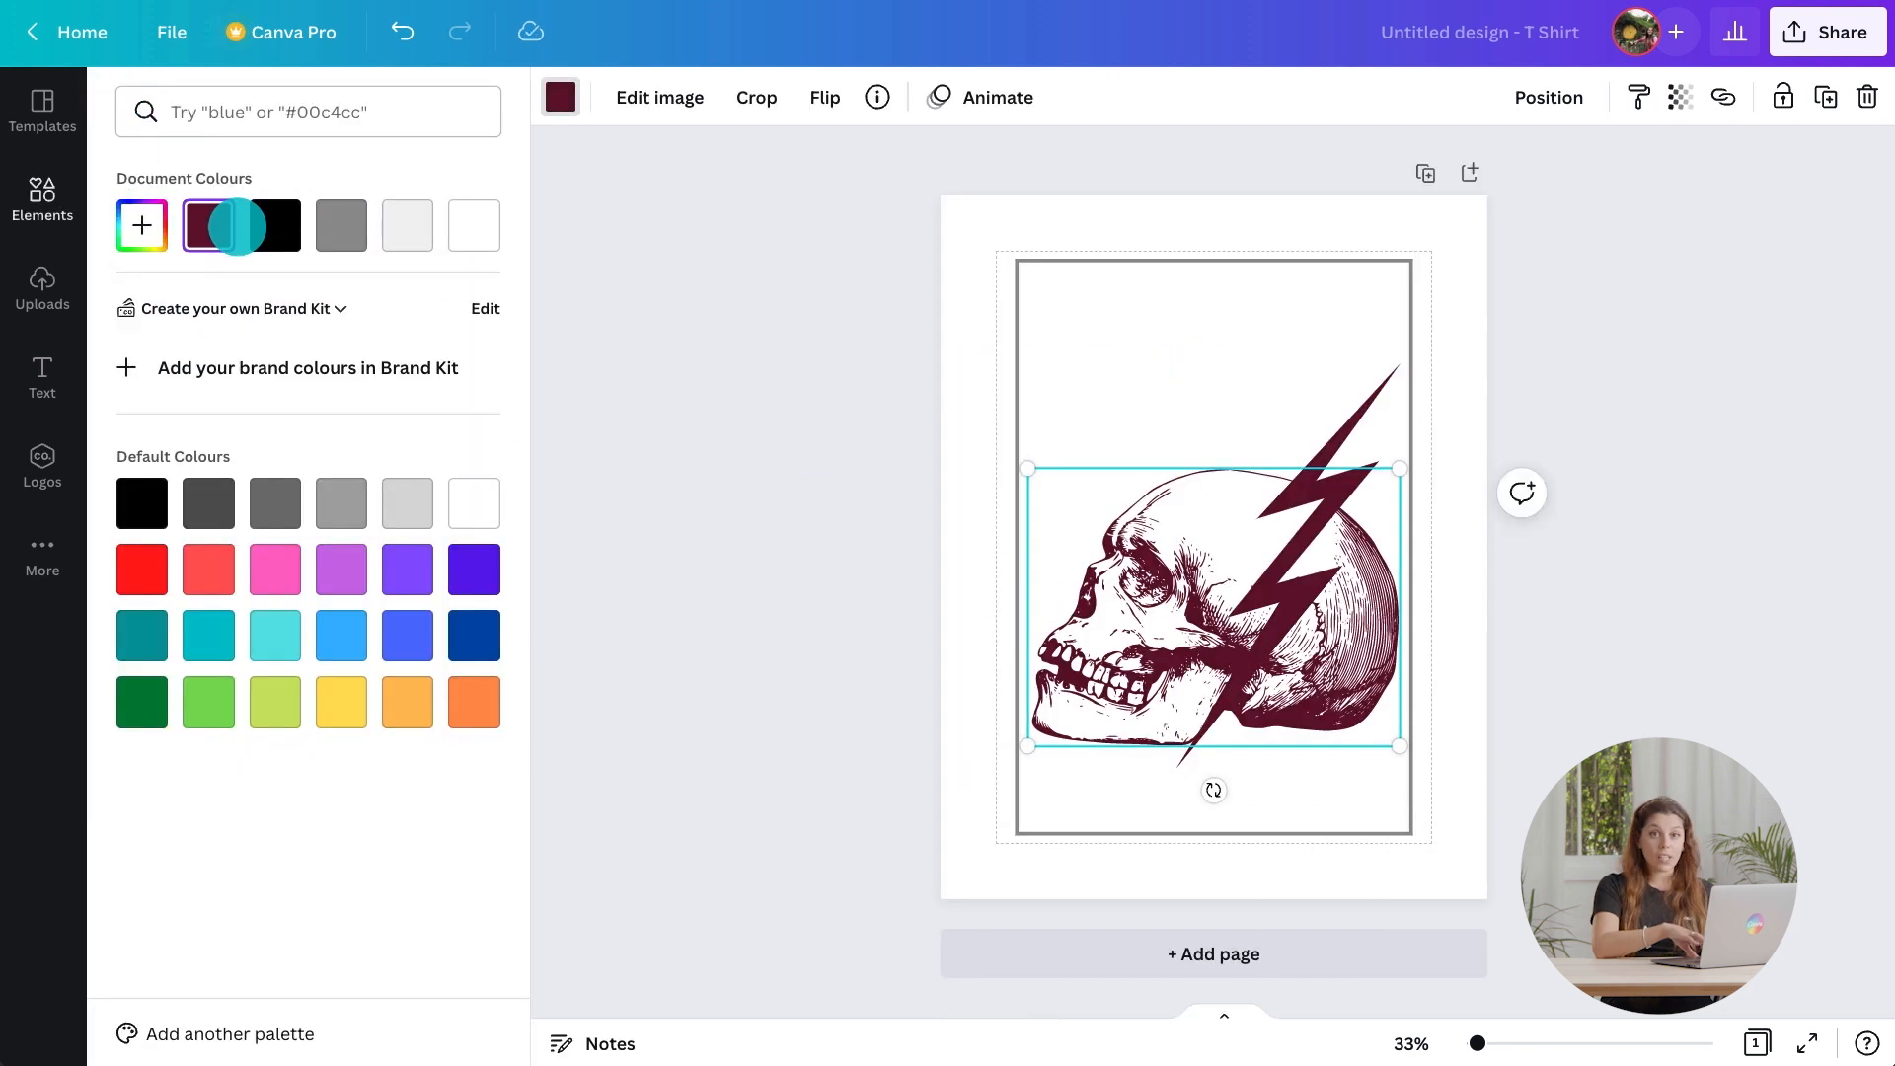
pyautogui.click(1017, 261)
pyautogui.click(209, 225)
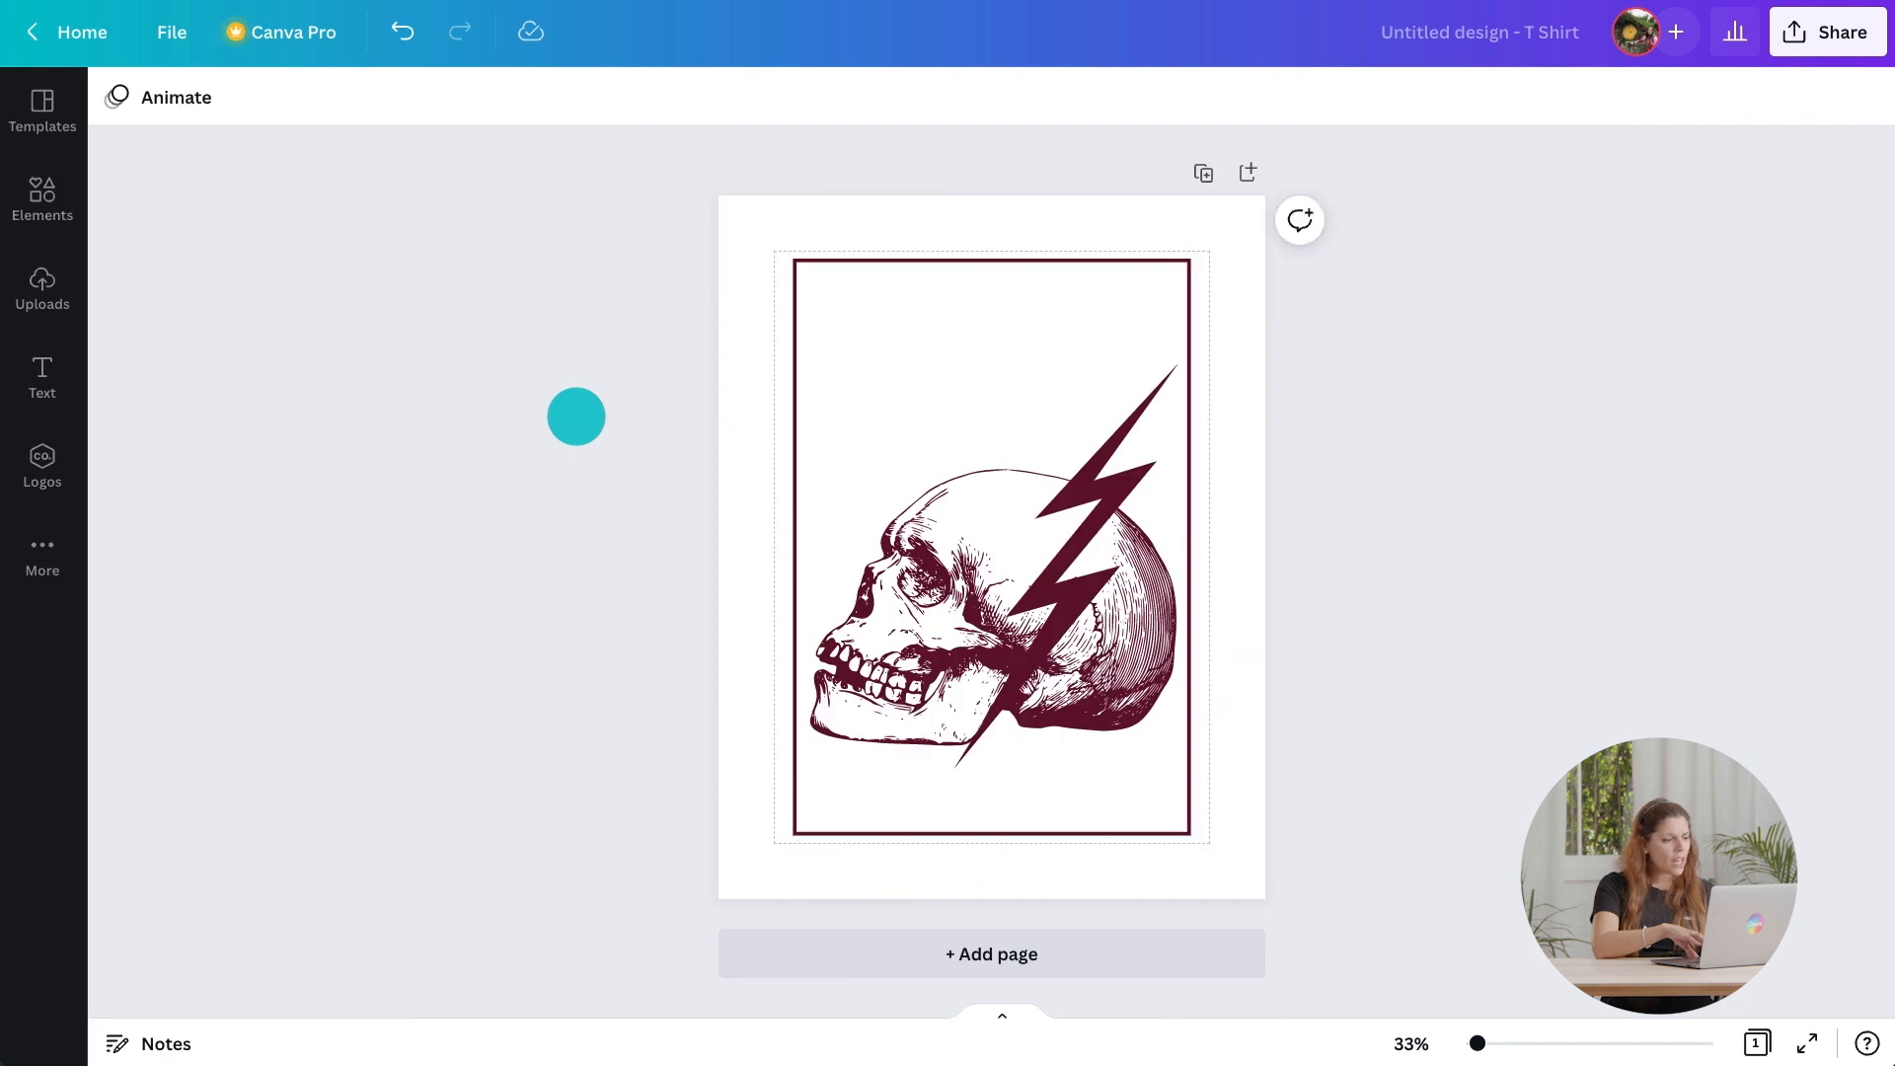
# Add a heading reading BLACK and move it to the top of the frame.
pyautogui.click(54, 375)
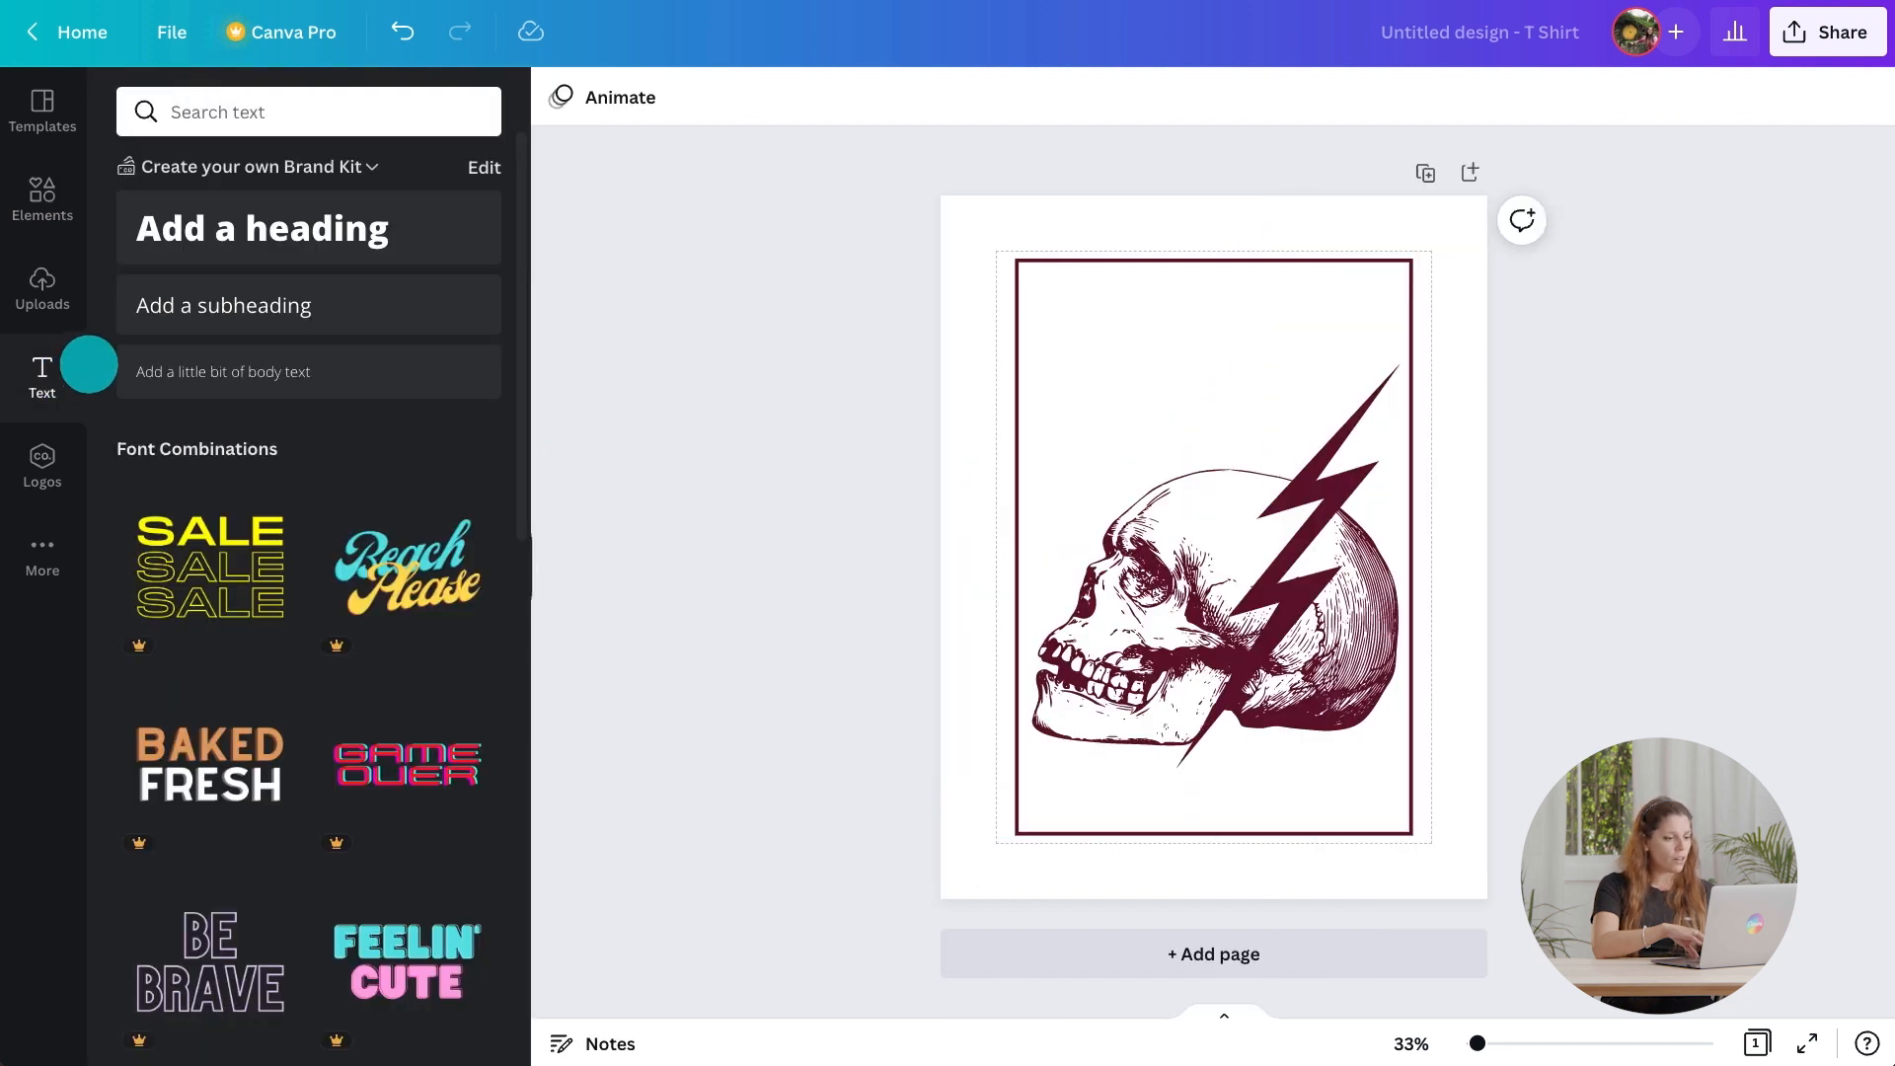
pyautogui.click(299, 249)
pyautogui.write('BLA')
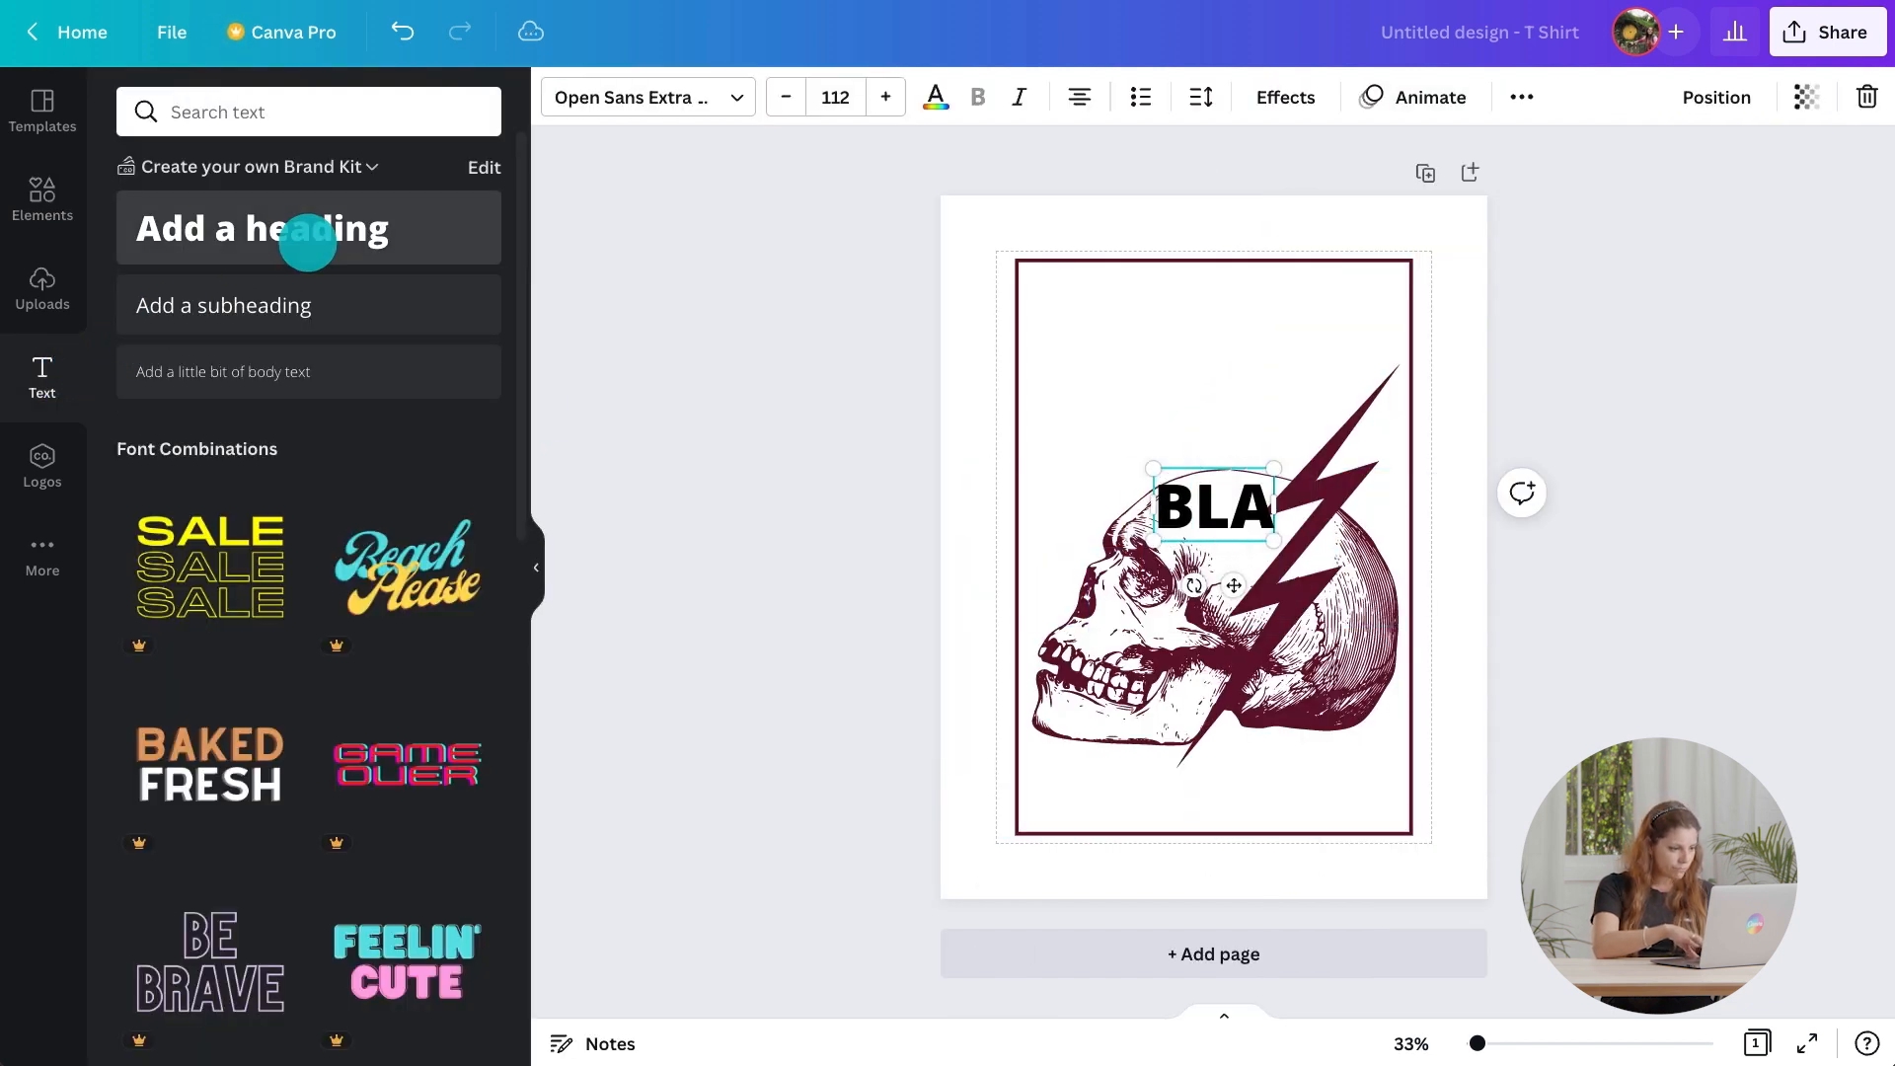
pyautogui.click(536, 567)
pyautogui.moveTo(1007, 580); pyautogui.dragTo(1004, 381)
# Apply a text effect to the heading and lower its slider setting.
pyautogui.click(925, 97)
pyautogui.click(303, 788)
pyautogui.moveTo(487, 935); pyautogui.dragTo(339, 935)
# Duplicate the heading to the frame's bottom and add a second line, RHENO, to the top heading.
pyautogui.click(536, 567)
pyautogui.moveTo(1013, 333); pyautogui.dragTo(1028, 796)
pyautogui.doubleClick(1019, 383)
pyautogui.write('RHENO')
pyautogui.click(1282, 470)
pyautogui.click(1050, 374)
# Change the bottom text to NOISE SMASHER and resize it to fit centred inside the frame.
pyautogui.doubleClick(1025, 788)
pyautogui.write('NOISE SMASHER')
pyautogui.moveTo(1245, 857); pyautogui.dragTo(991, 796)
pyautogui.moveTo(885, 859); pyautogui.dragTo(998, 859)
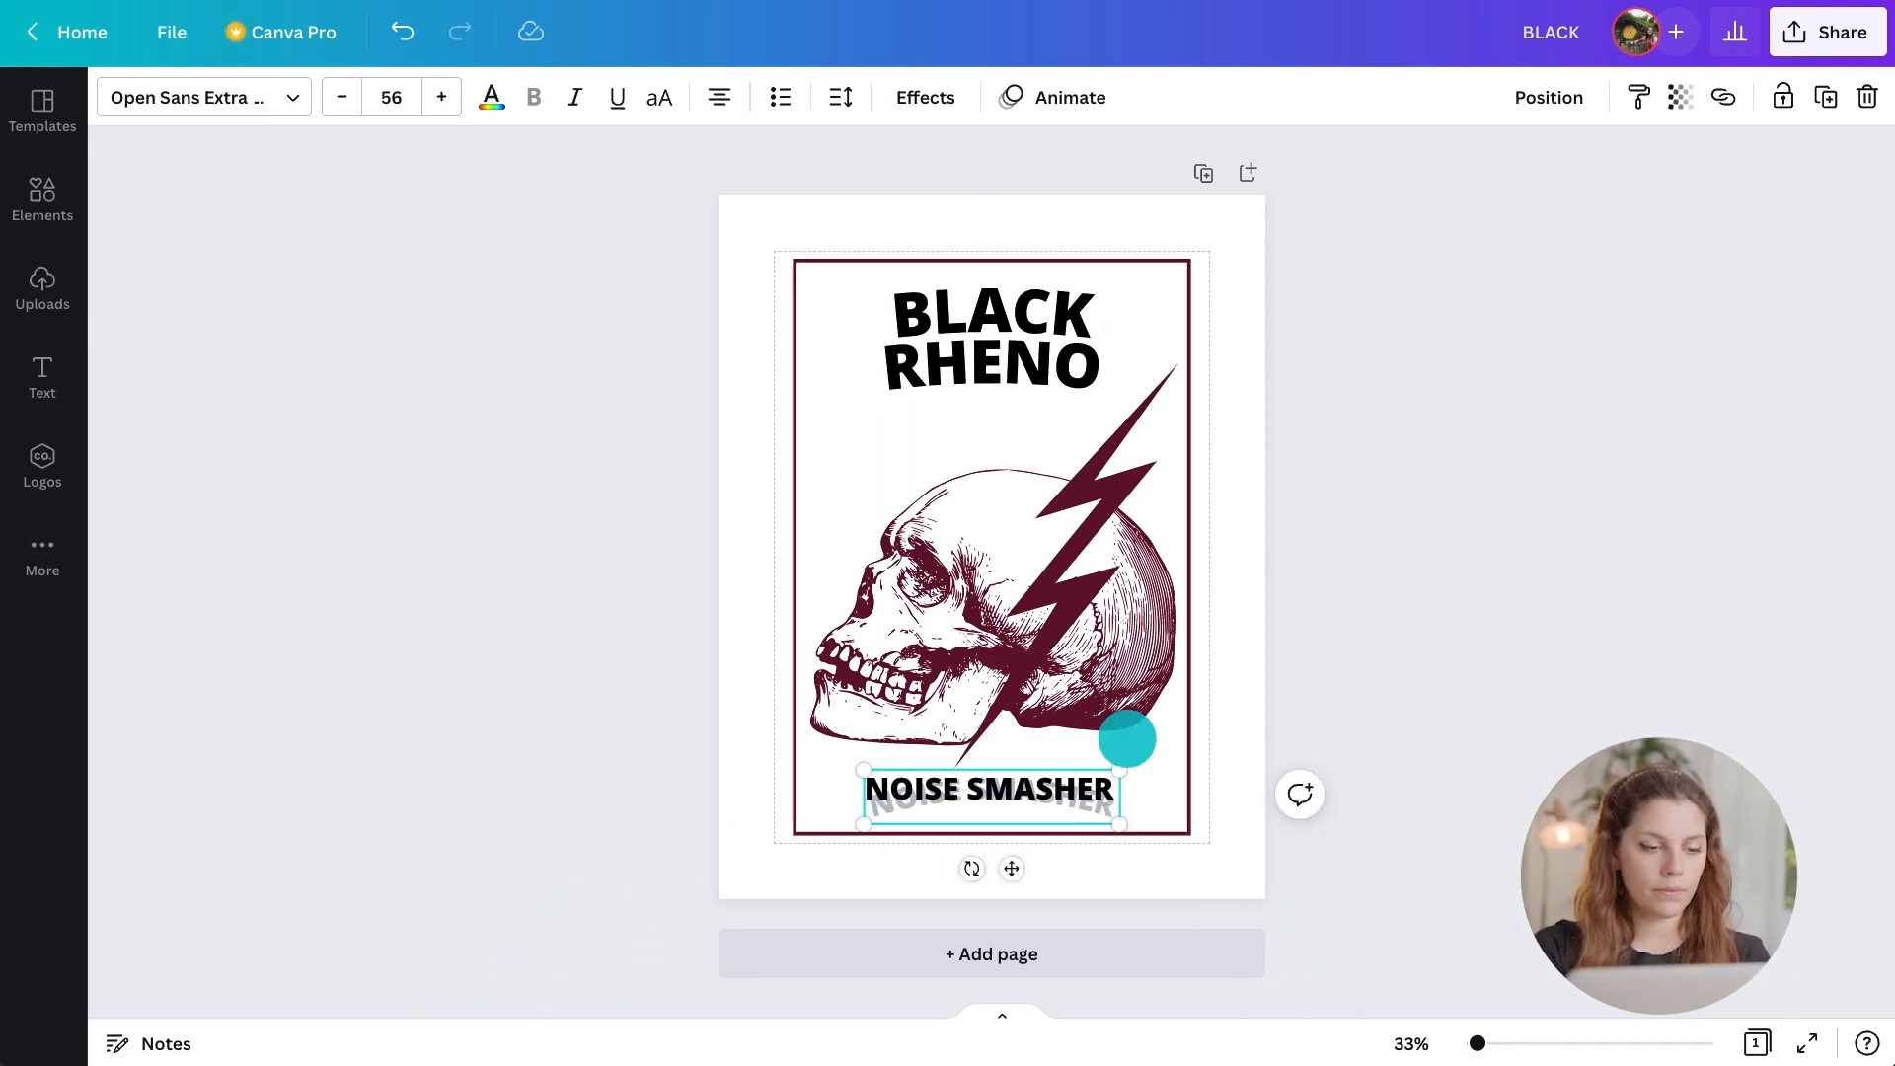
# Search Blackletter fonts and set the BLACK heading and the NOISE SMASHER text to Celandine.
pyautogui.click(1307, 563)
pyautogui.click(1076, 315)
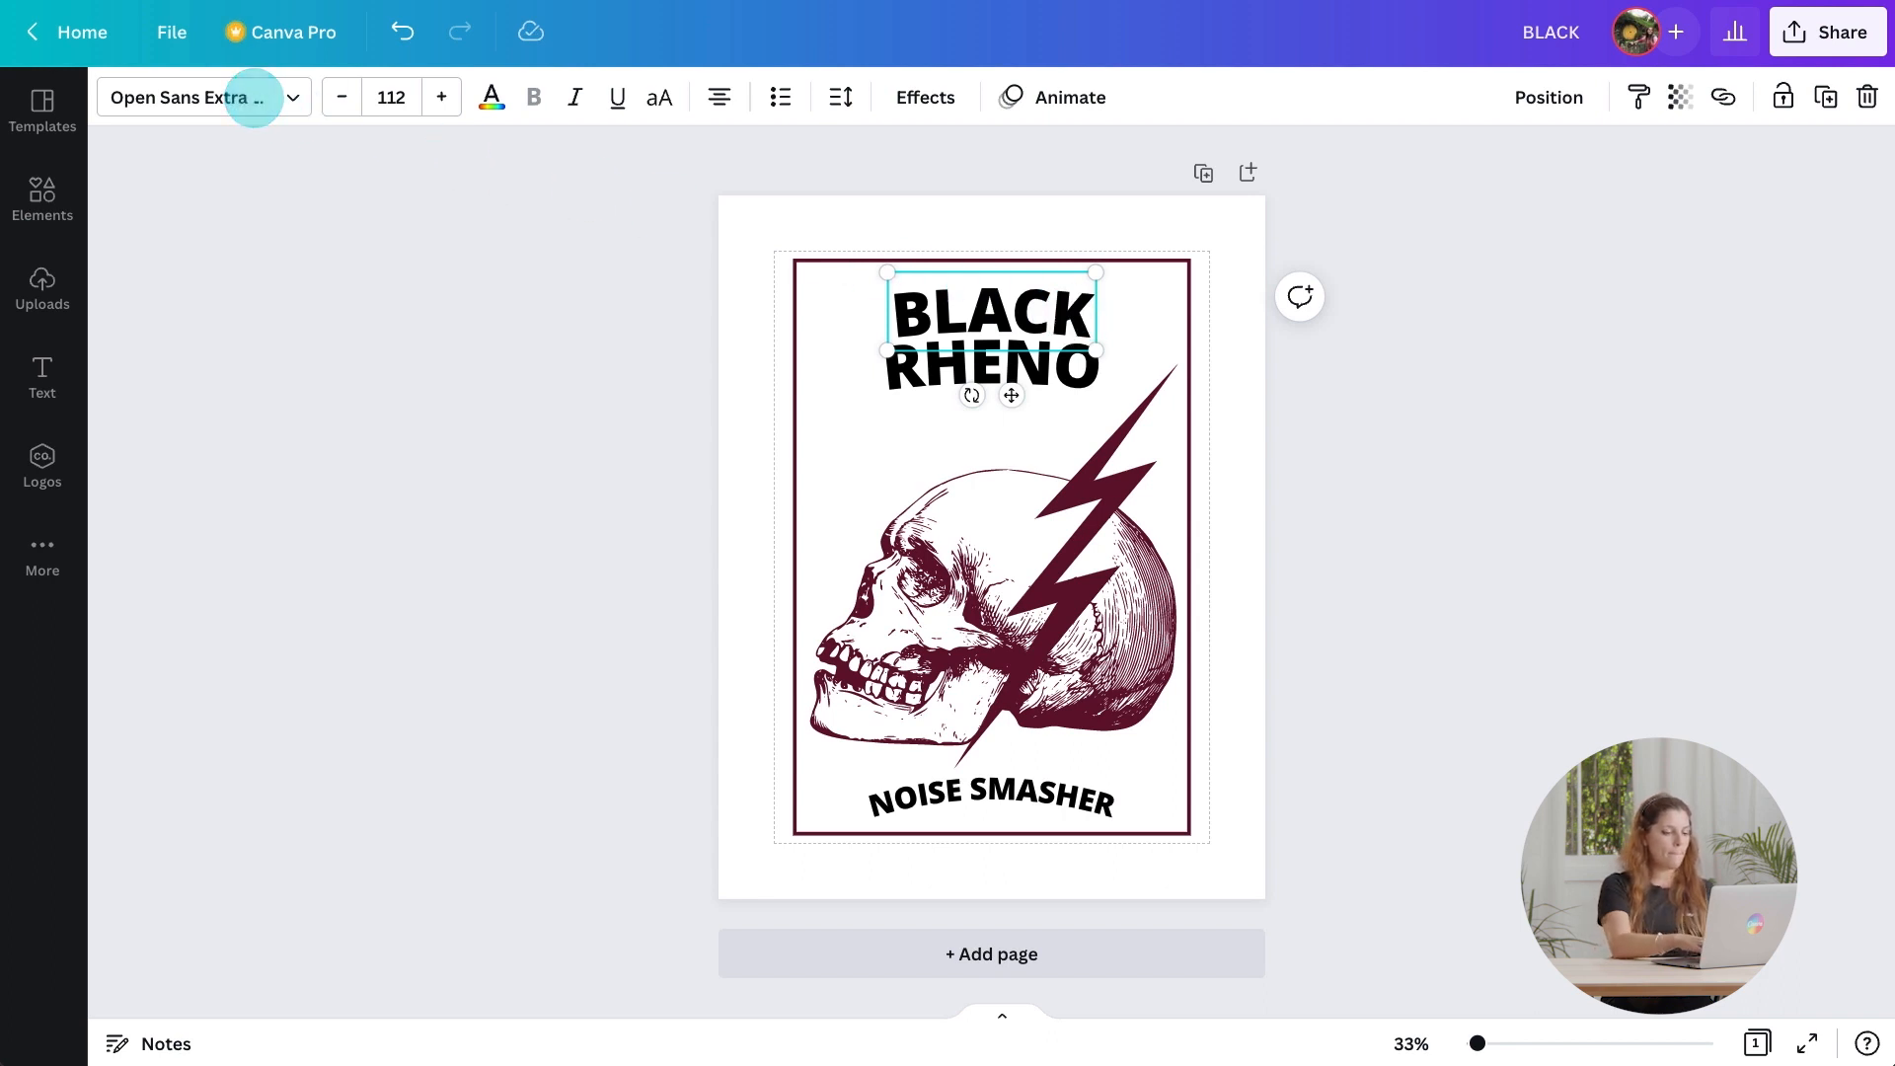
pyautogui.click(253, 97)
pyautogui.write('Blackletter')
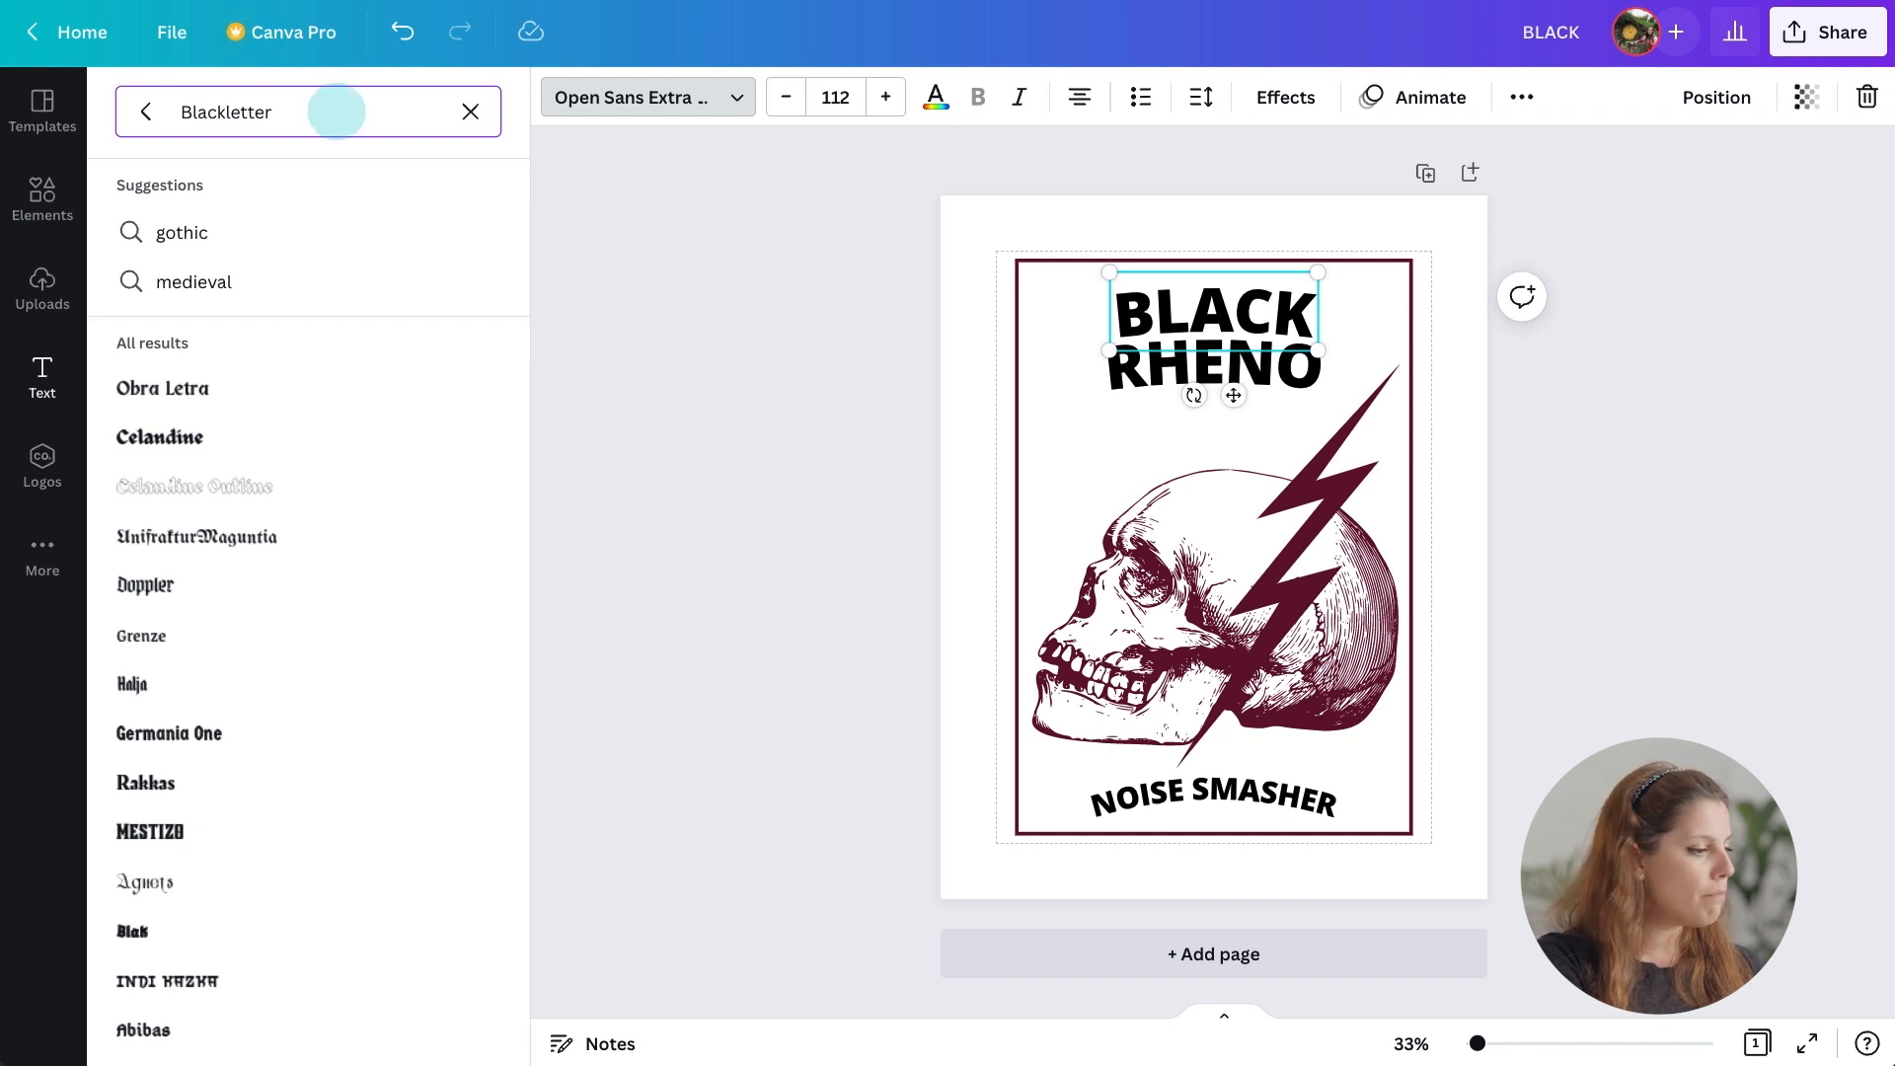
pyautogui.click(266, 434)
pyautogui.click(1116, 787)
pyautogui.click(368, 432)
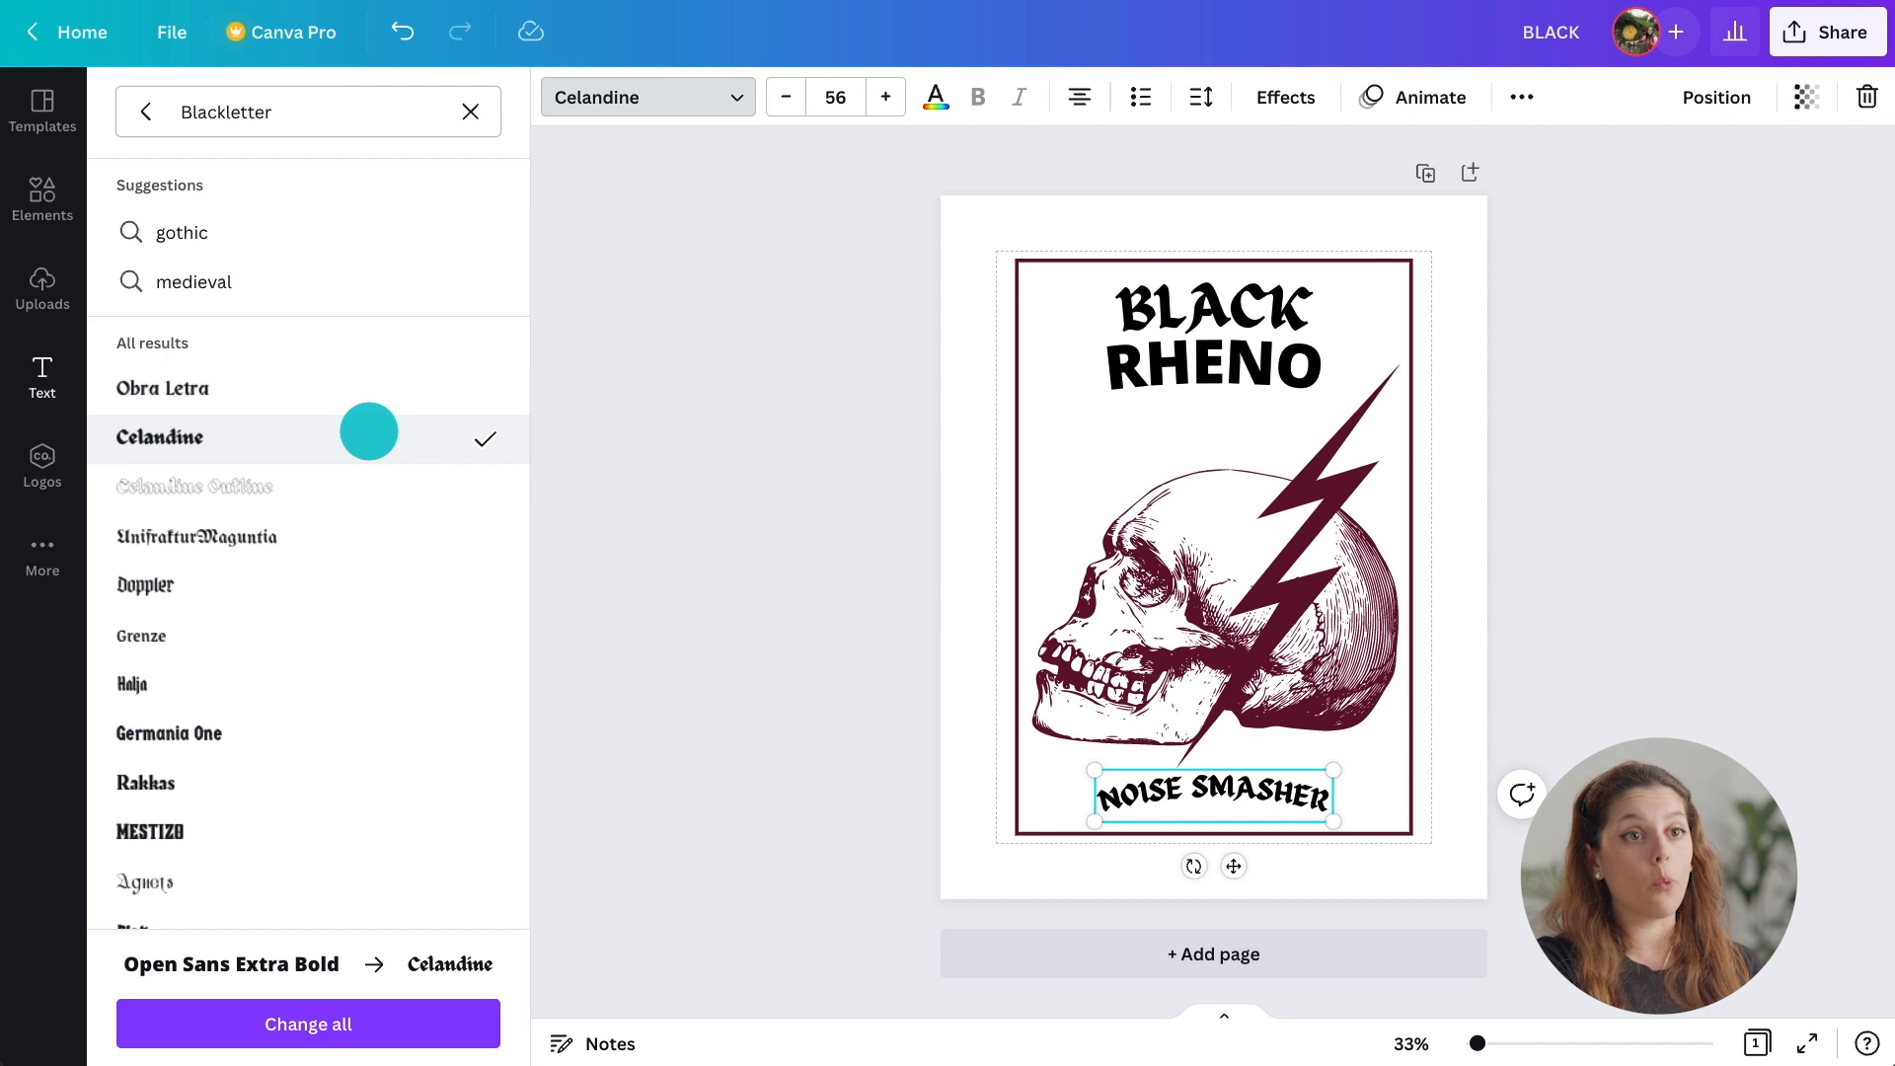
# Change the RHENO line's font to TAN Meringue.
pyautogui.click(1175, 375)
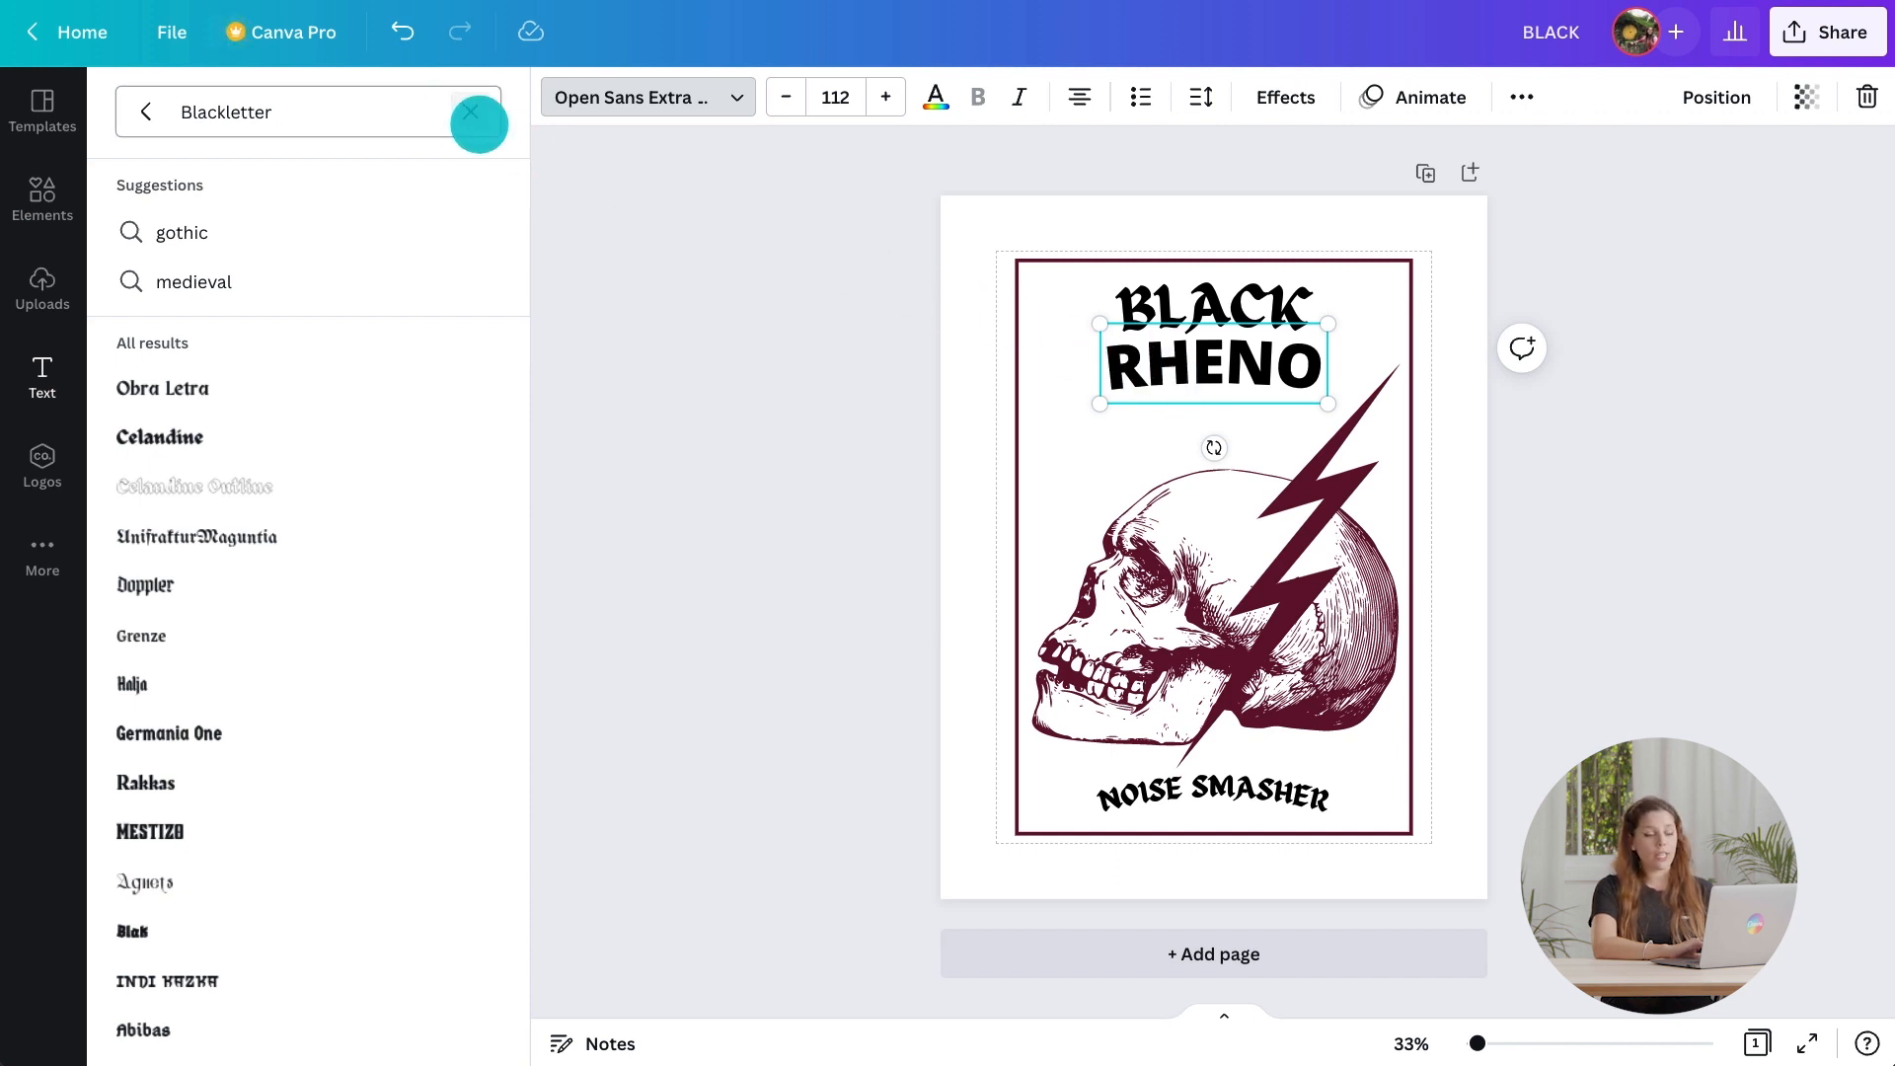
pyautogui.click(464, 113)
pyautogui.write('tan')
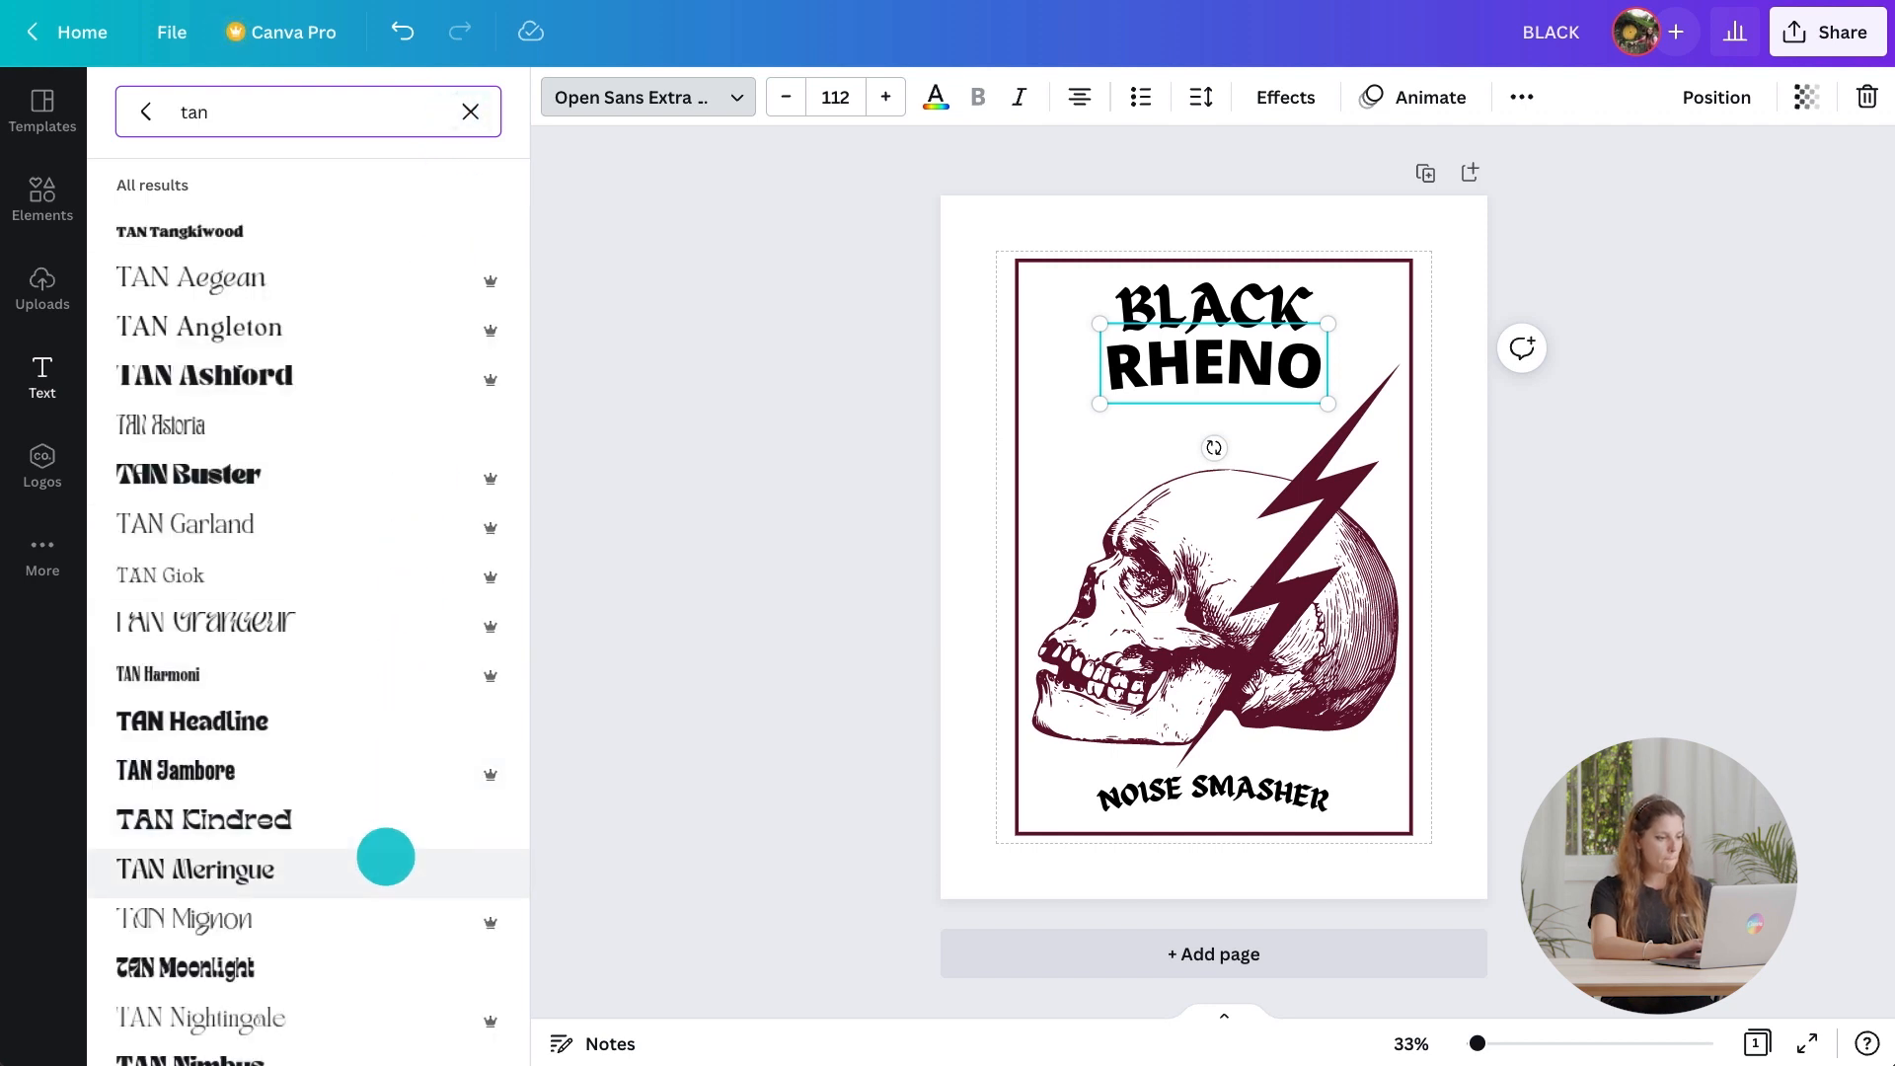
pyautogui.click(385, 856)
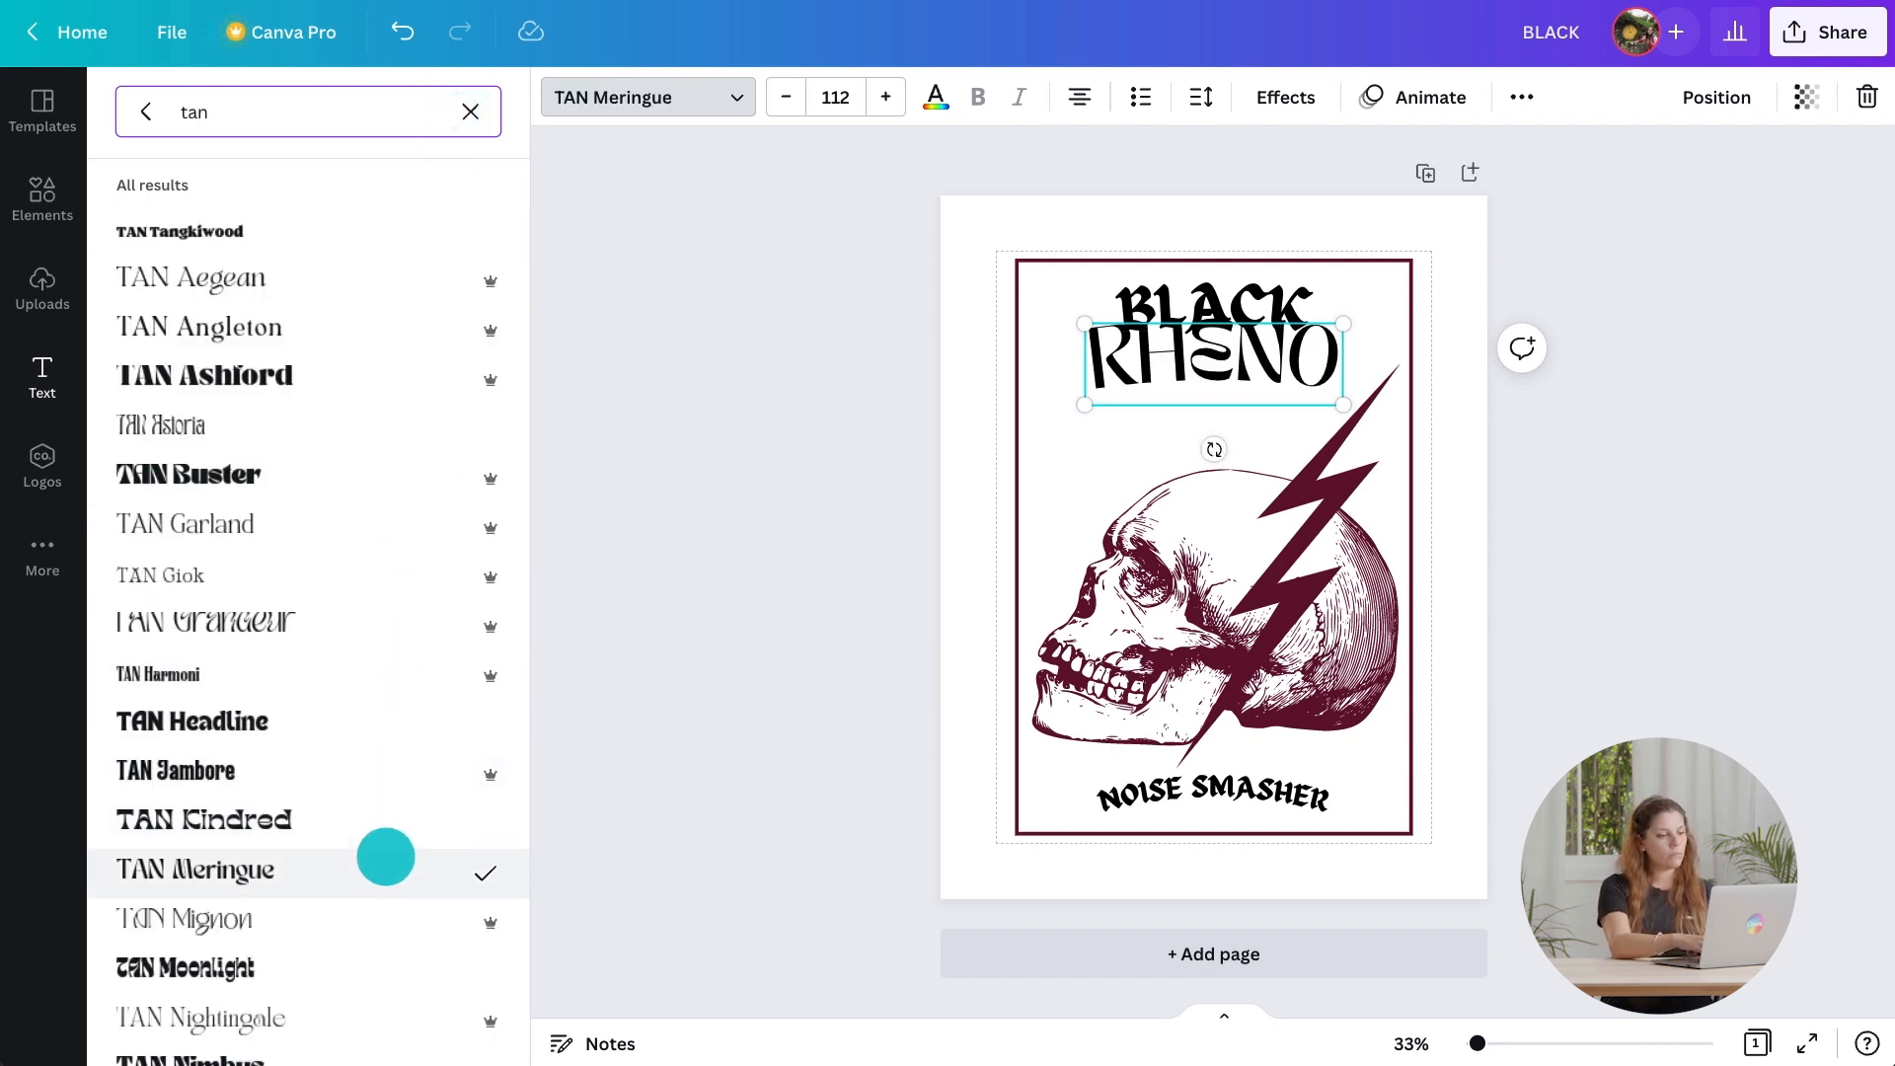
# Set RHENO's font size to 148 and move it slightly lower.
pyautogui.click(692, 502)
pyautogui.click(392, 97)
pyautogui.write('148')
pyautogui.press('Return')
pyautogui.moveTo(993, 401); pyautogui.dragTo(991, 445)
# Set the BLACK heading's font size to 158.
pyautogui.click(937, 297)
pyautogui.click(392, 97)
pyautogui.write('158')
pyautogui.press('Return')
pyautogui.click(994, 317)
# Recolour the text to the dark maroon document colour.
pyautogui.click(1001, 779)
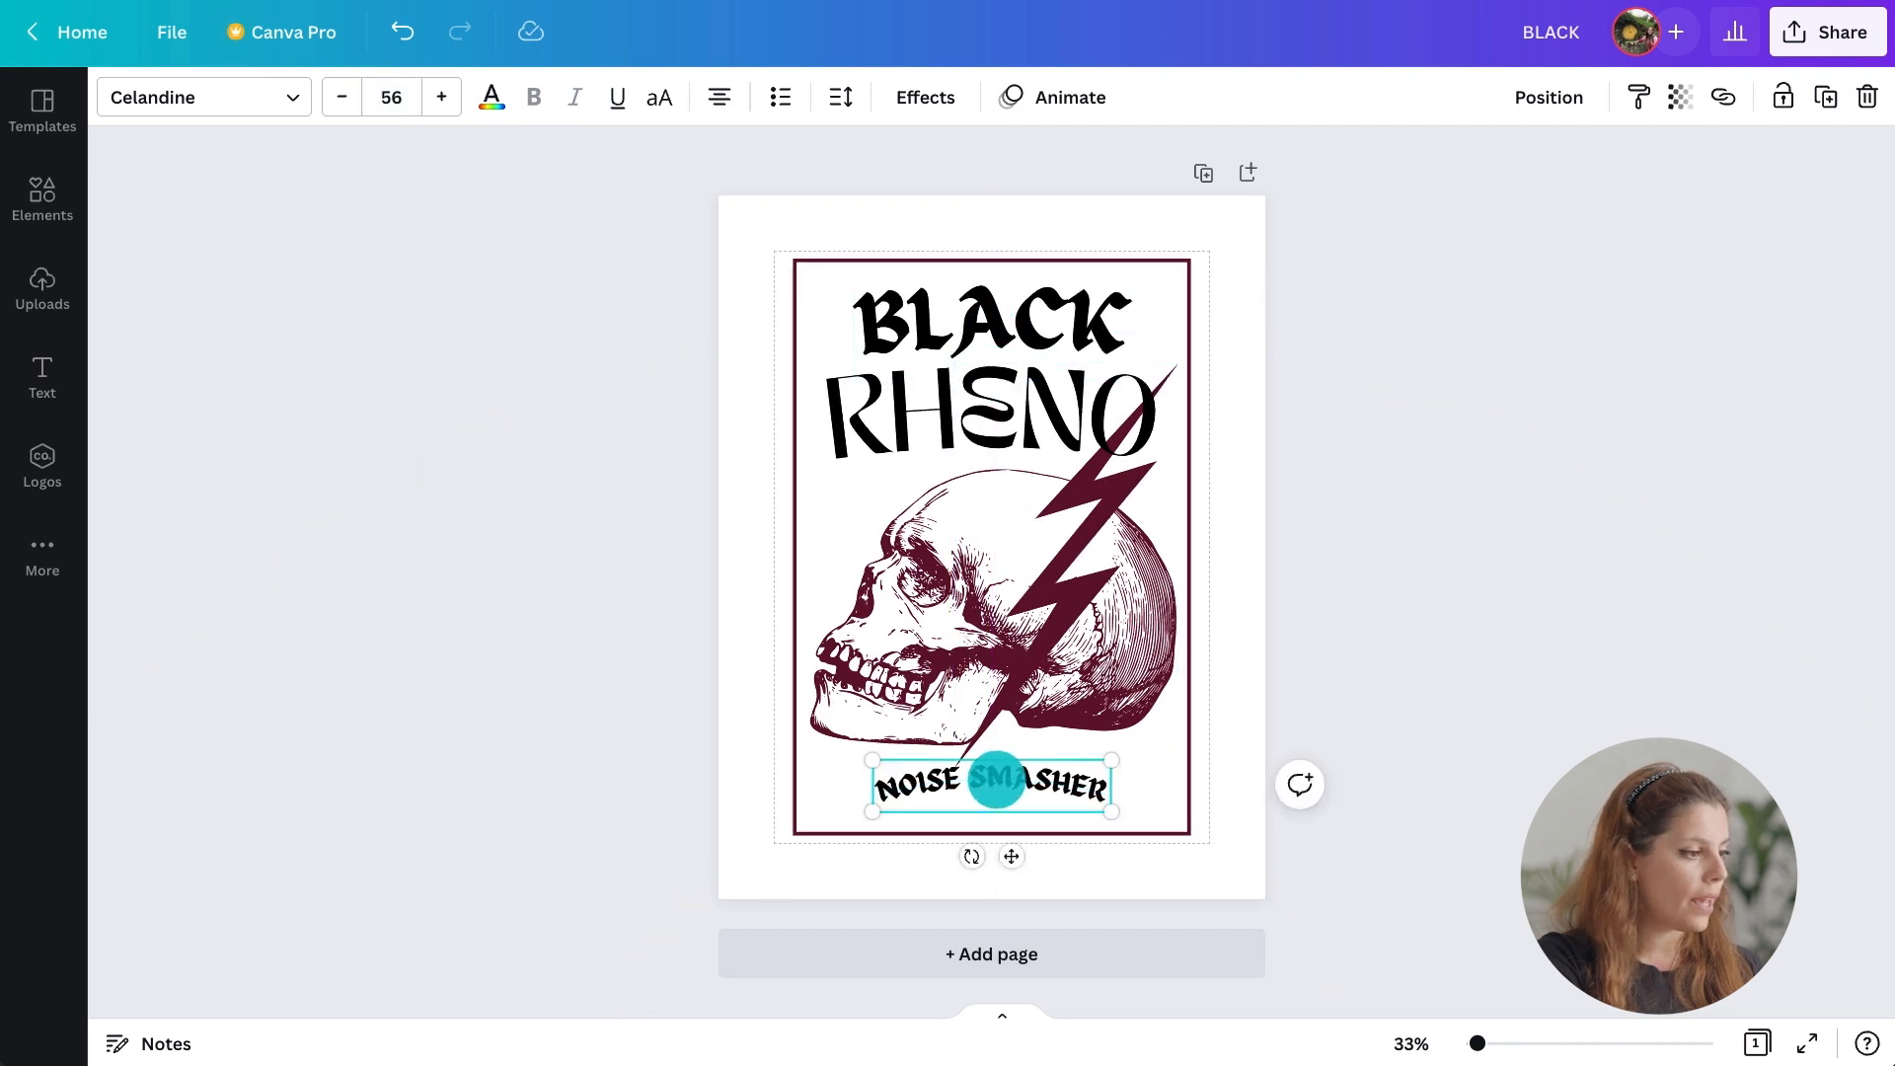
pyautogui.click(484, 96)
pyautogui.click(285, 220)
pyautogui.click(296, 1016)
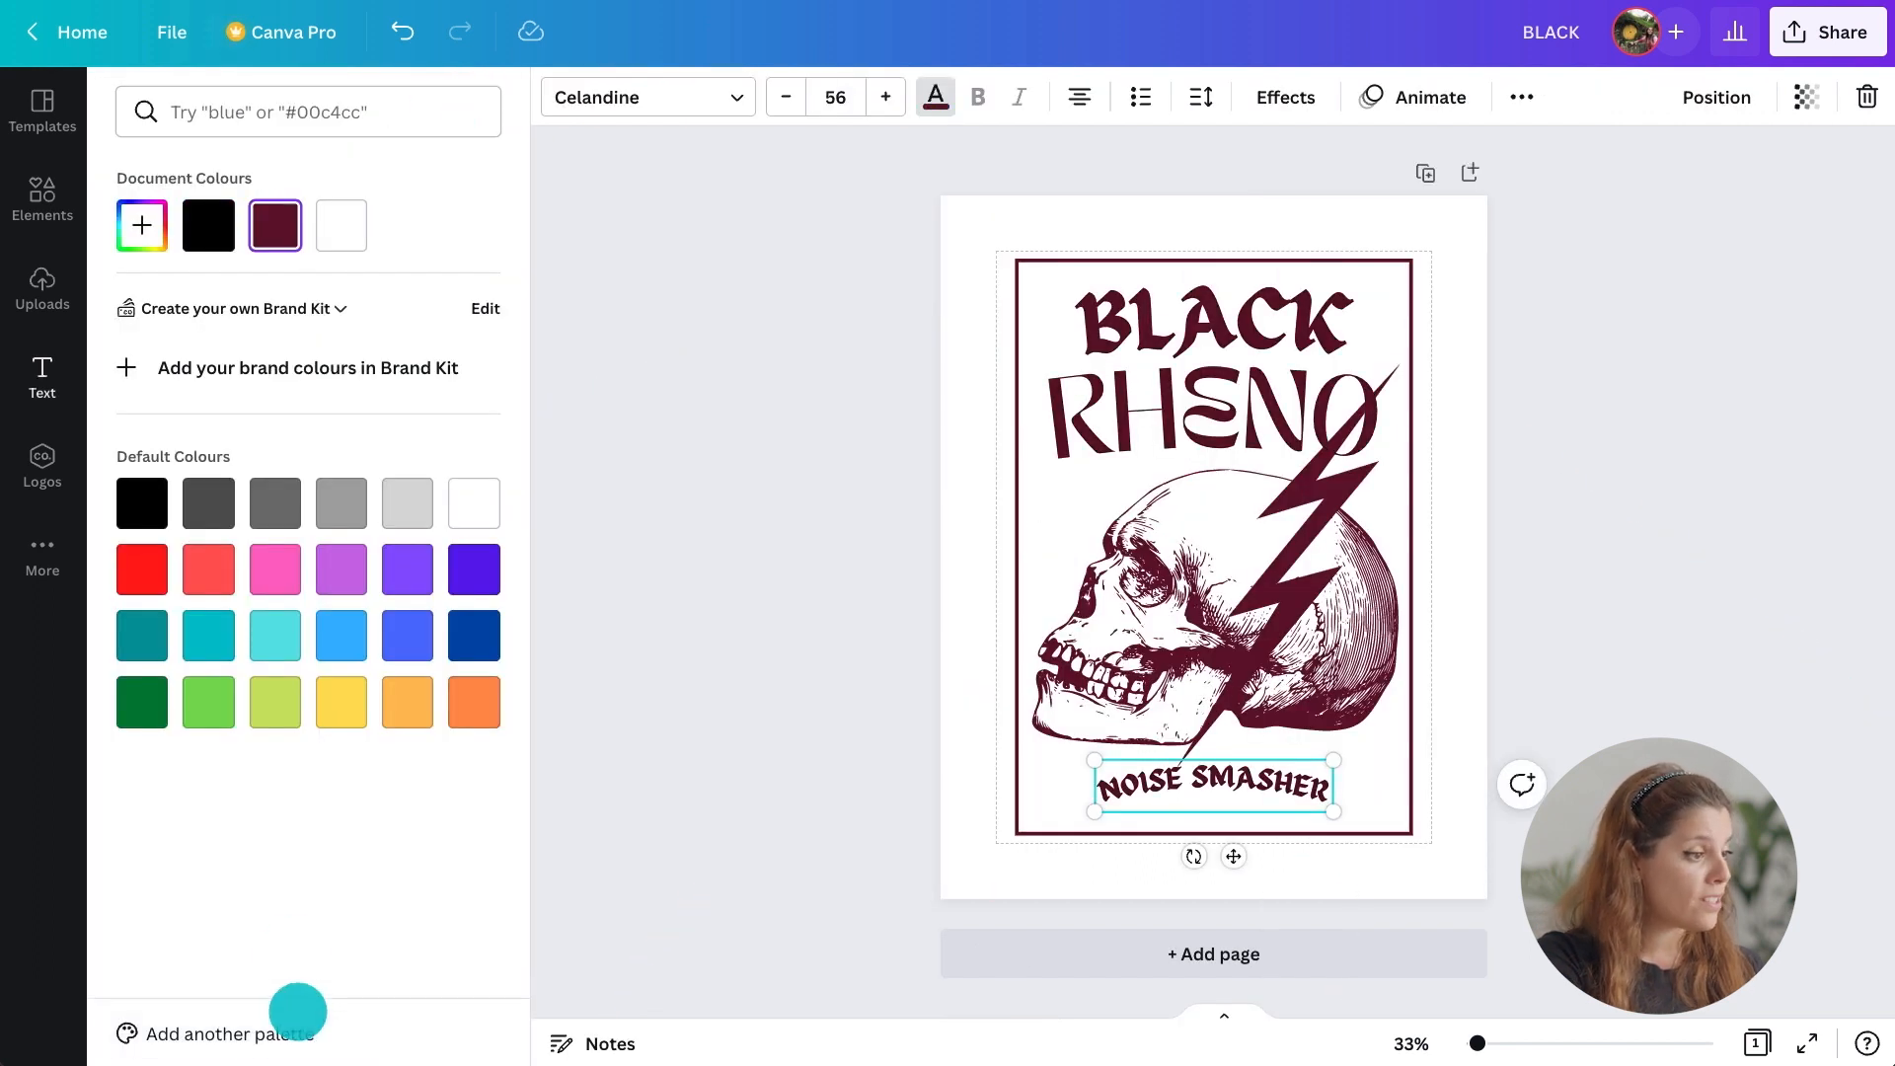
pyautogui.click(688, 758)
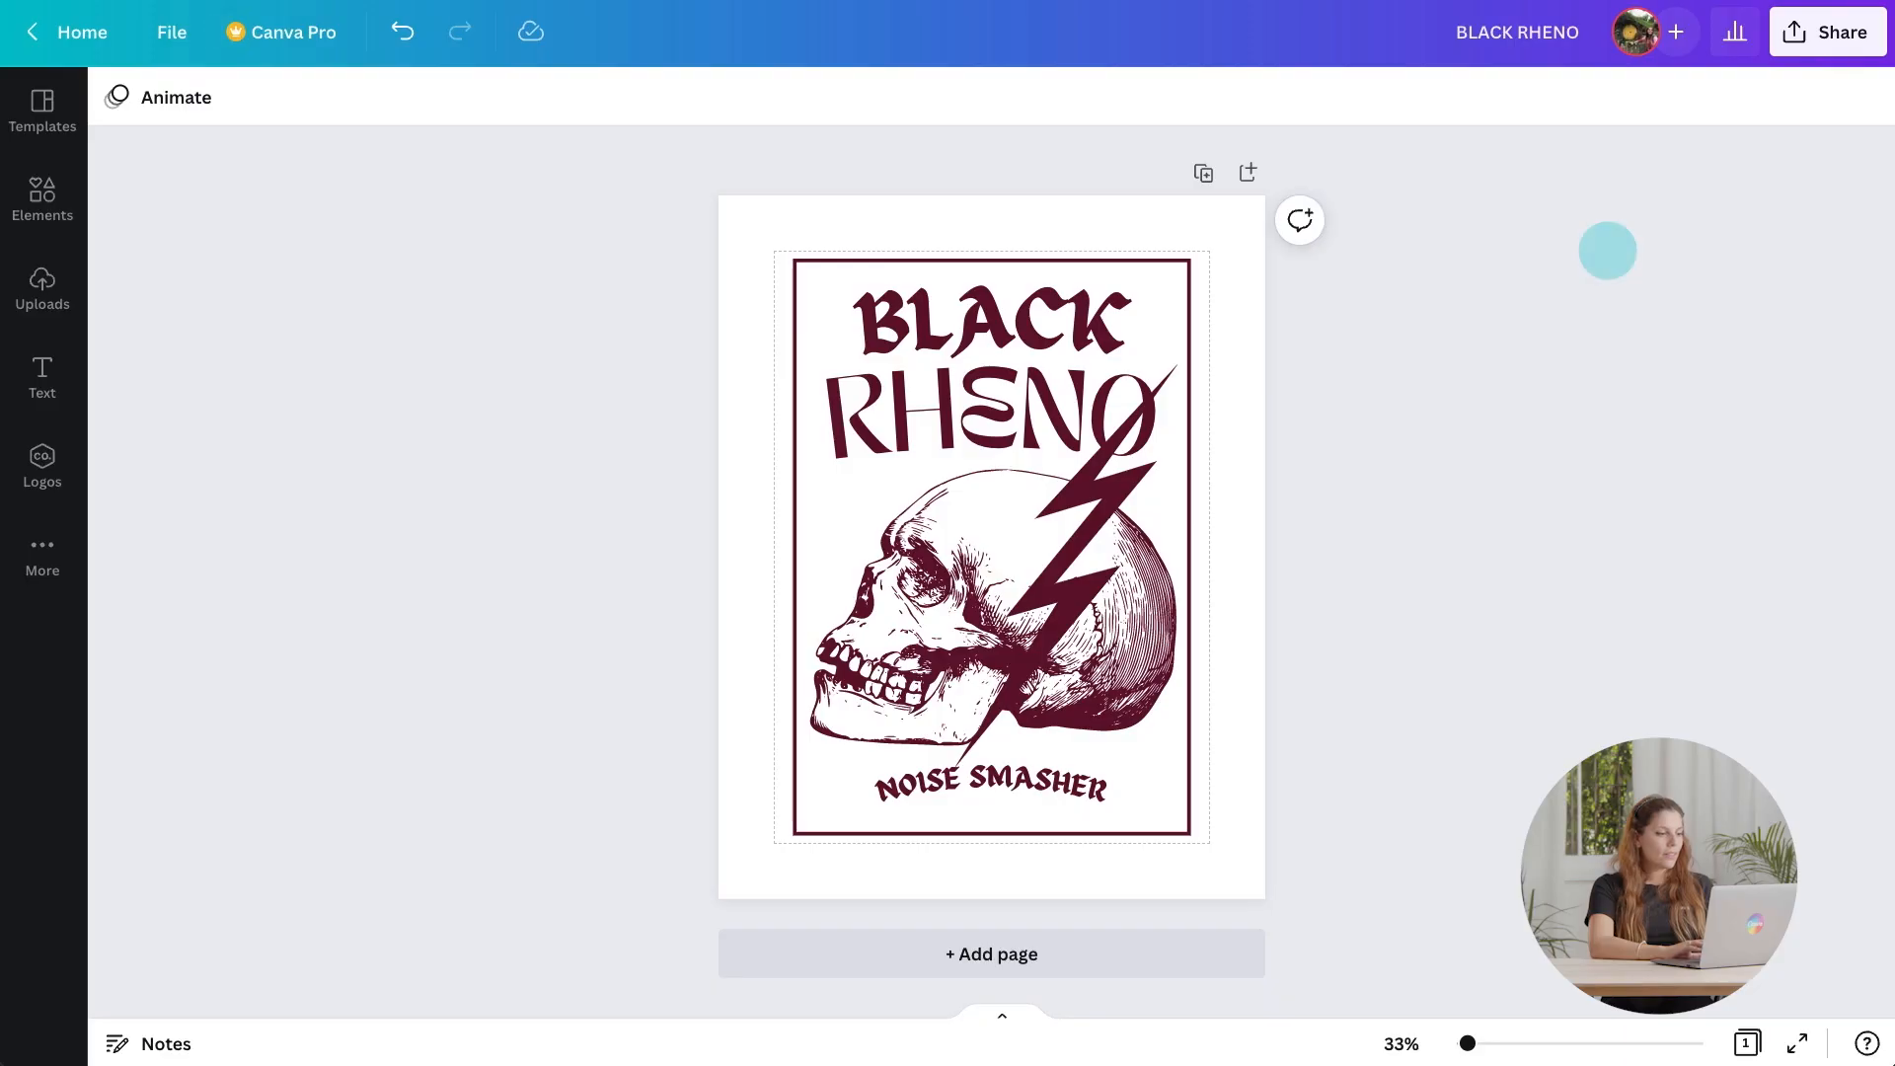
# Download the design as a PNG file.
pyautogui.click(1819, 39)
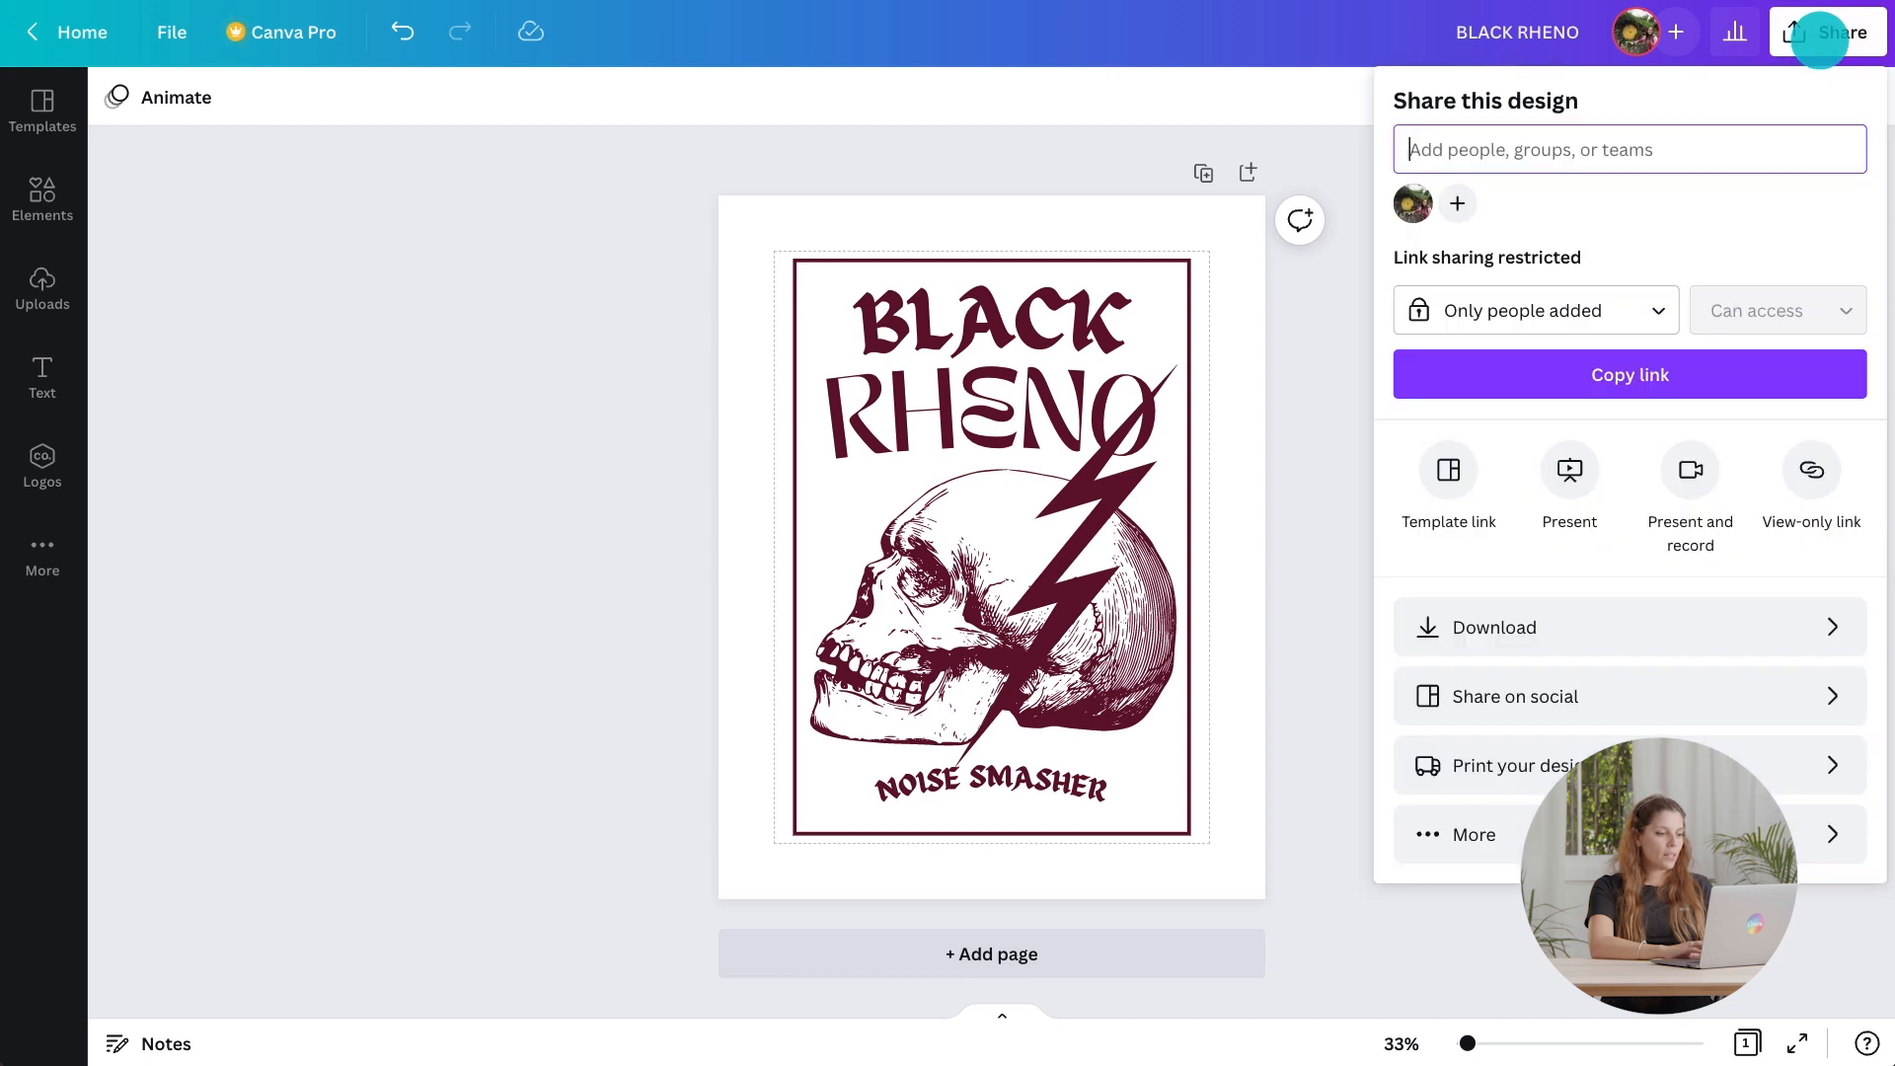
pyautogui.click(1627, 624)
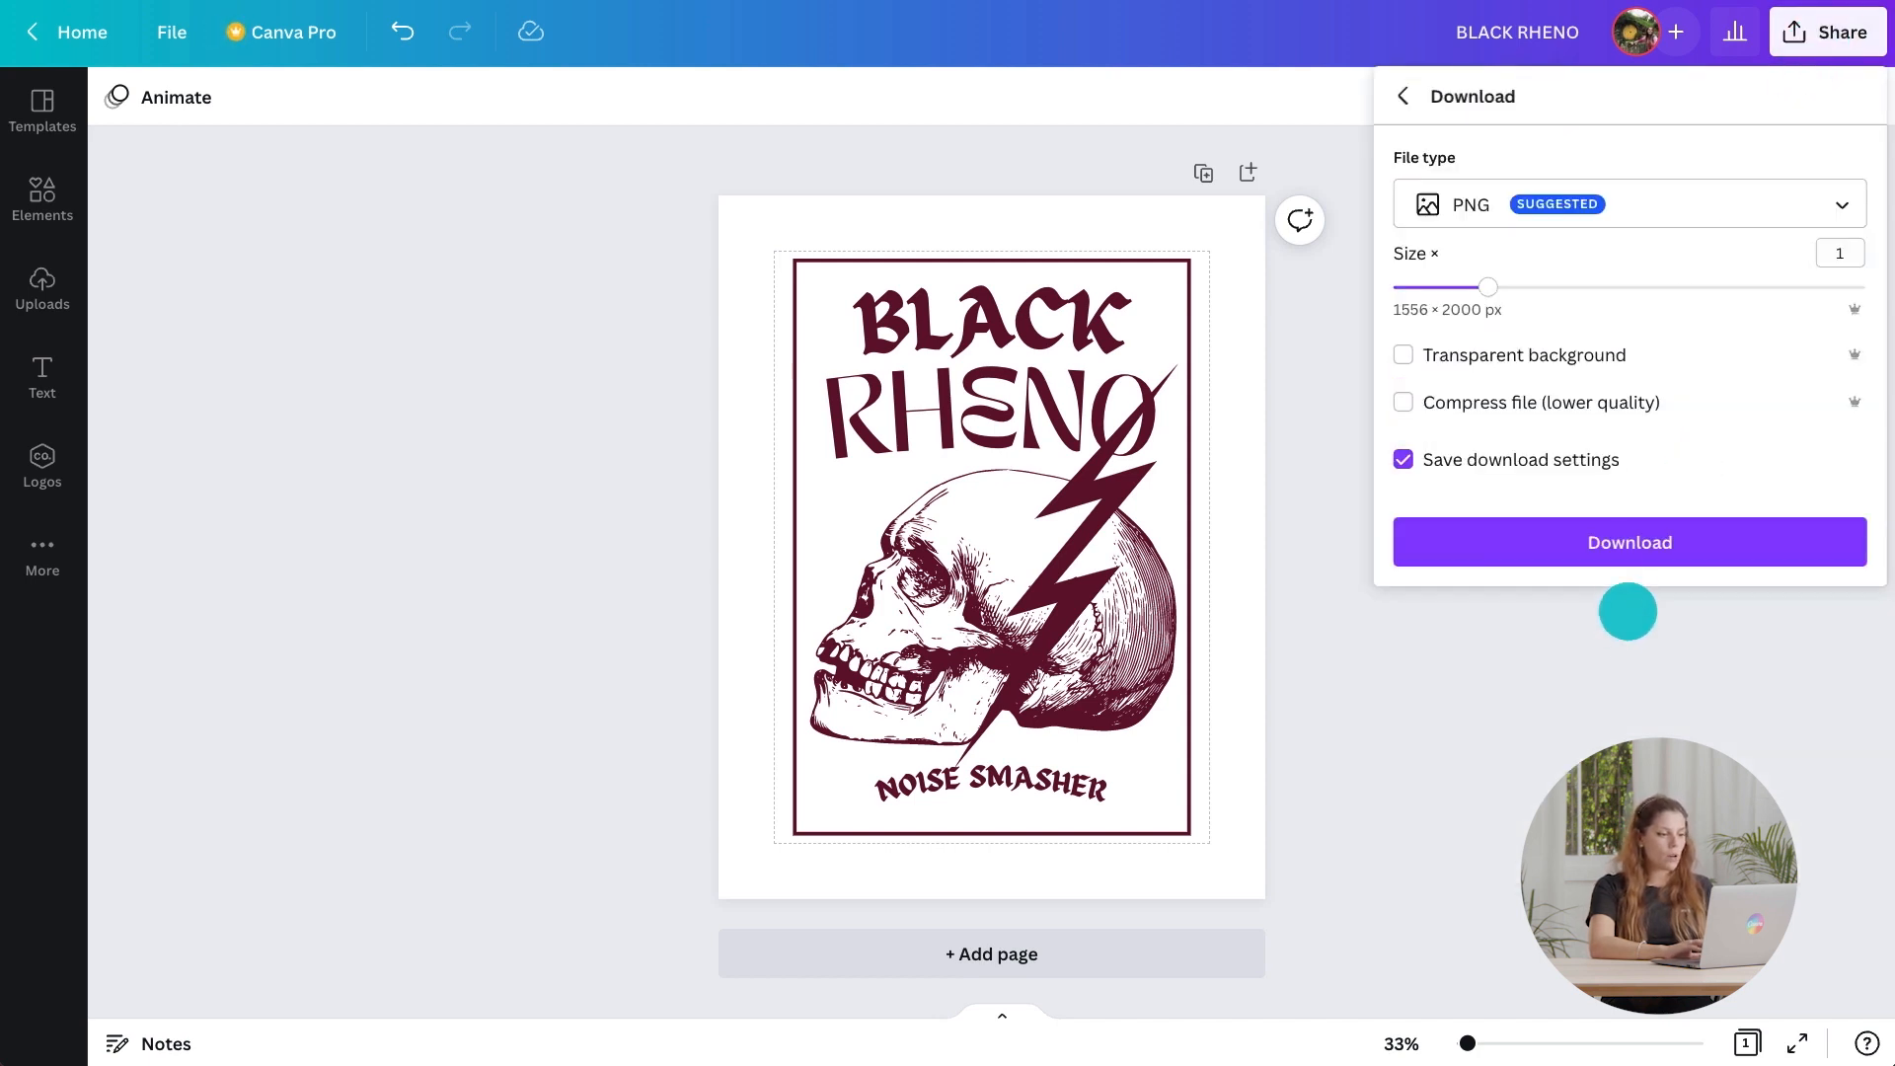
pyautogui.click(1654, 202)
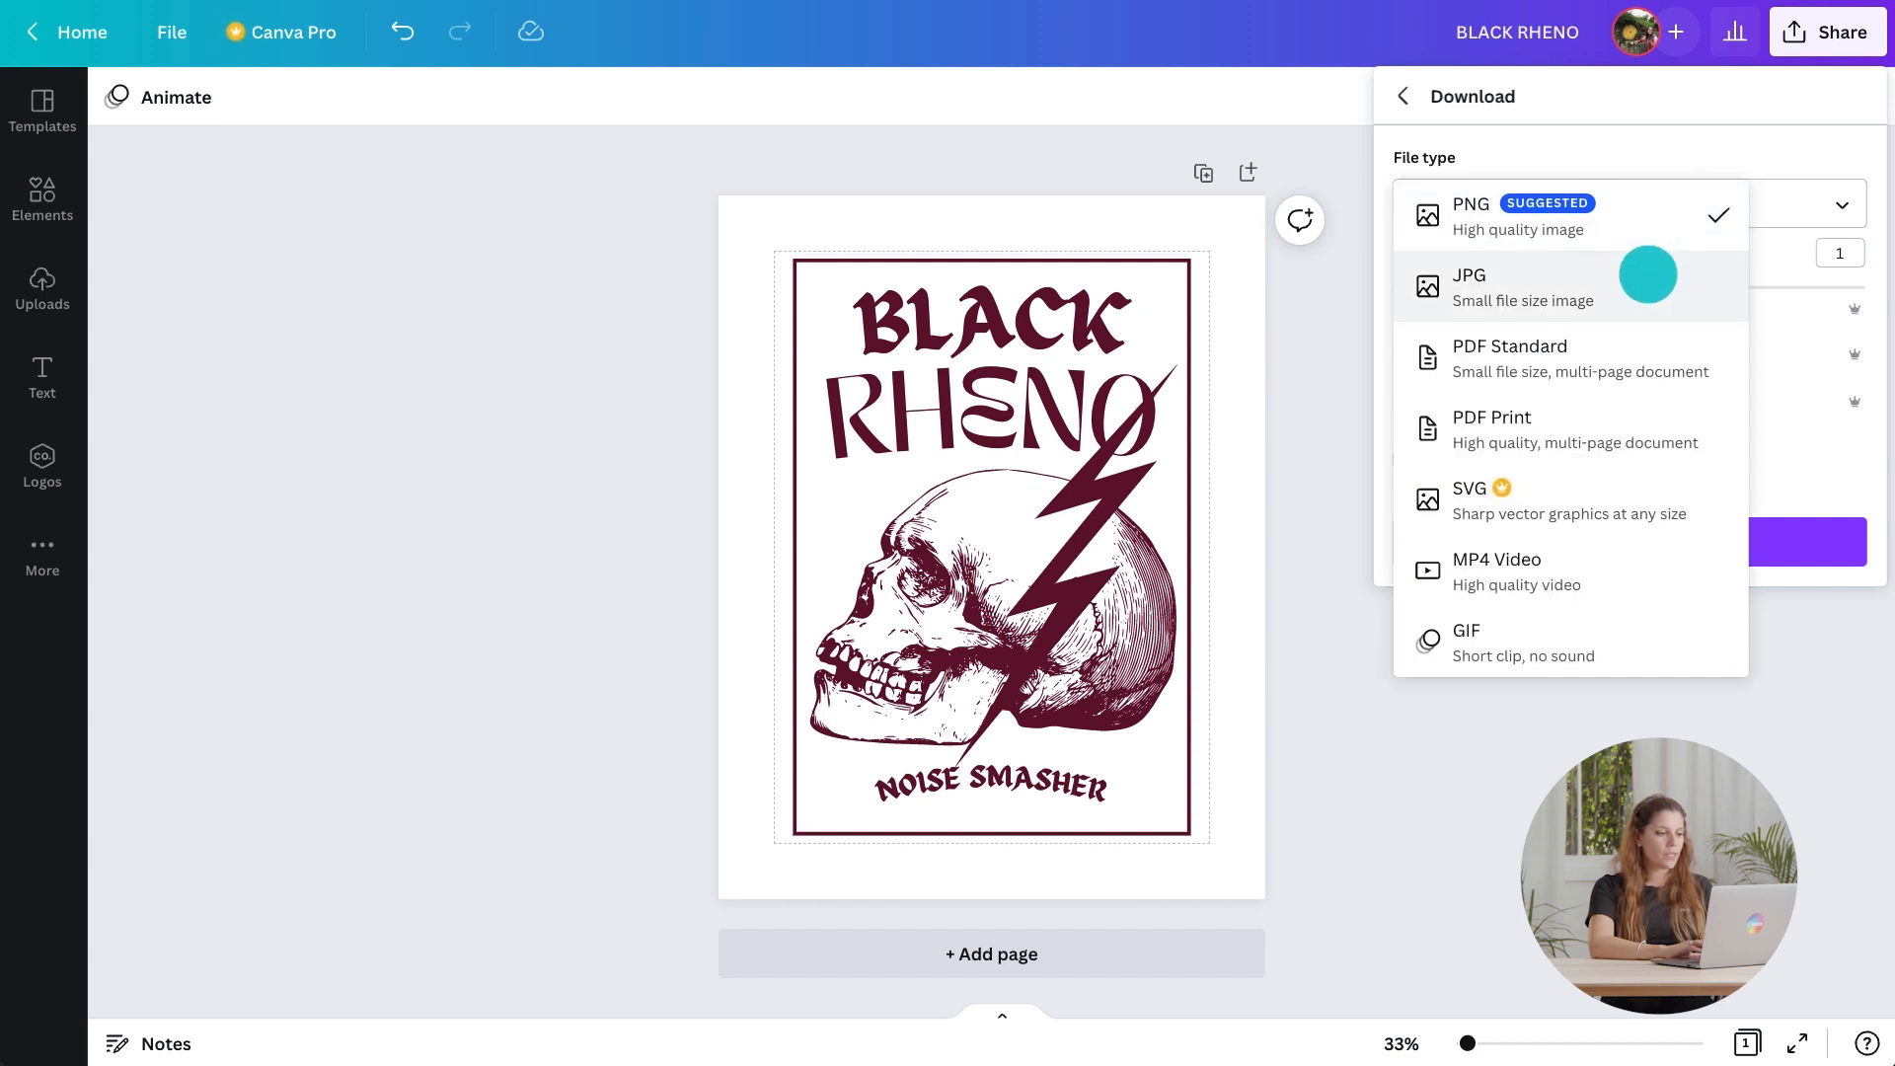
pyautogui.click(1647, 214)
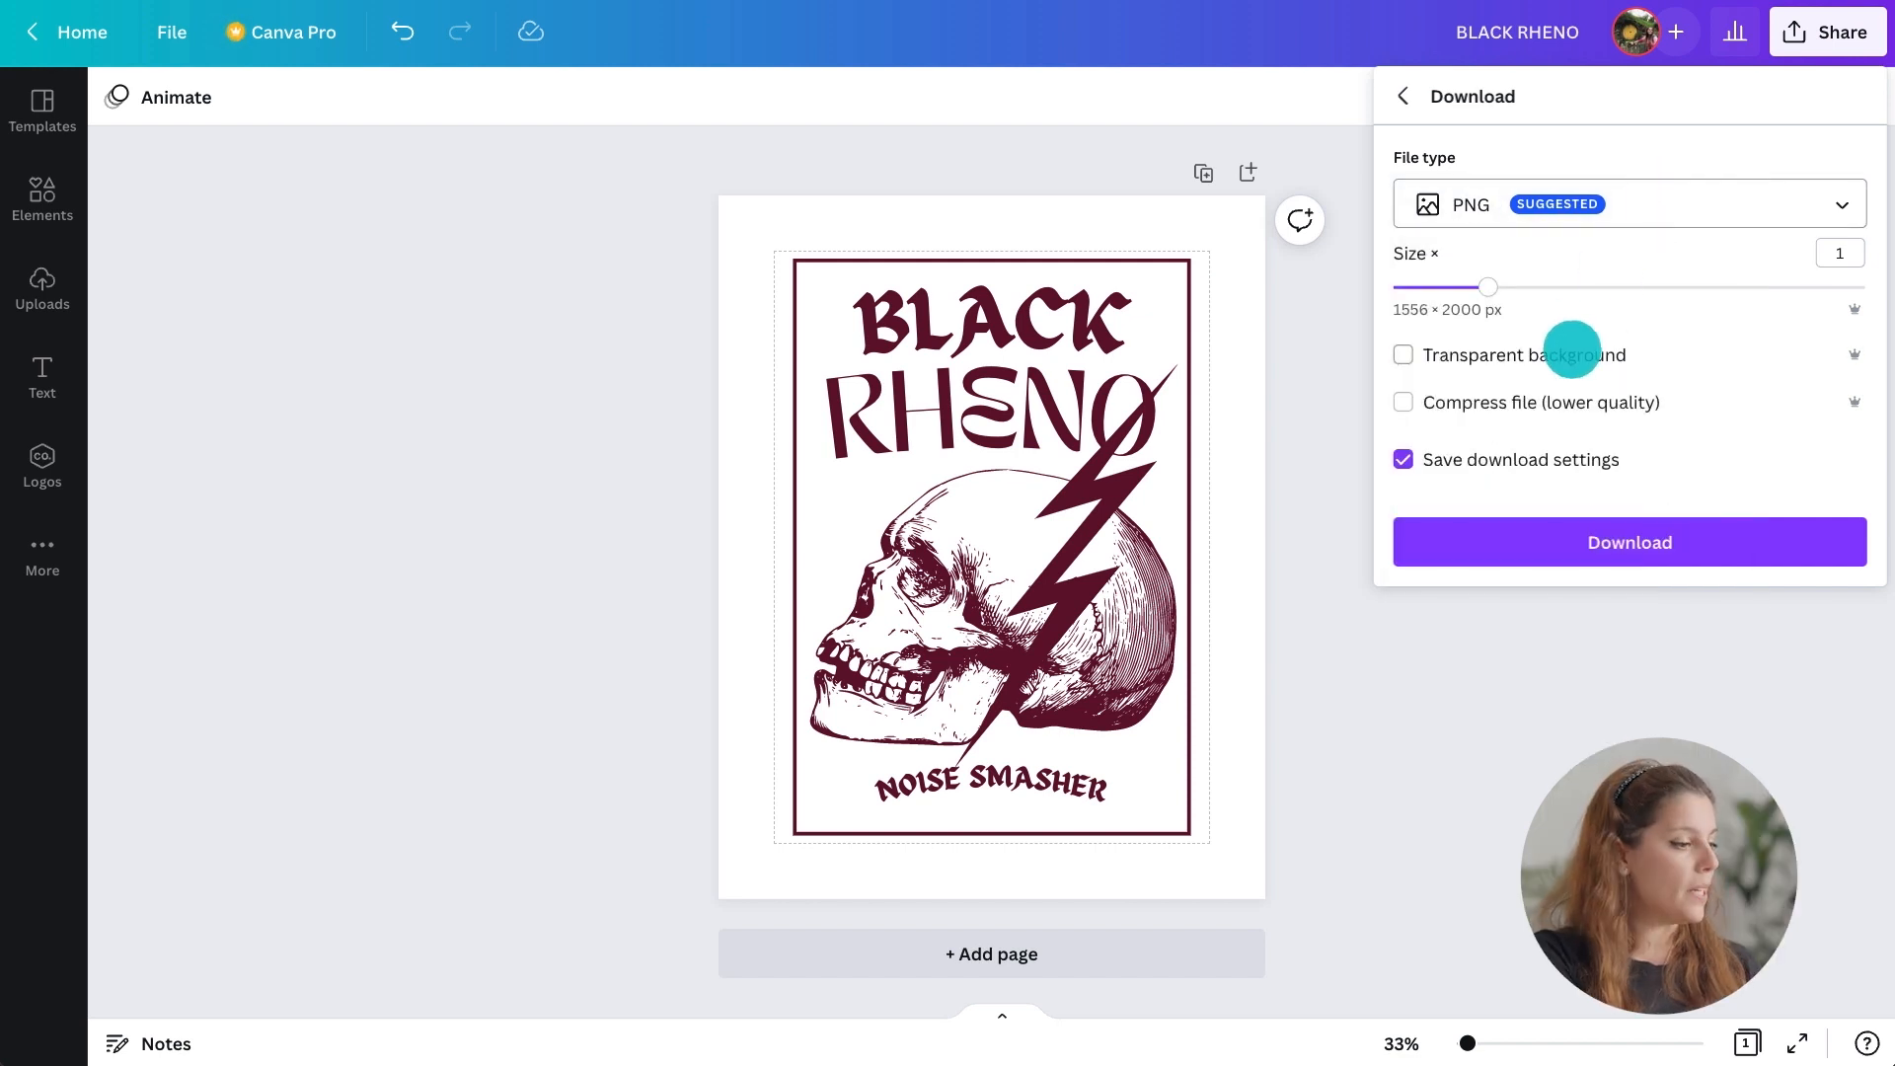
pyautogui.click(1599, 525)
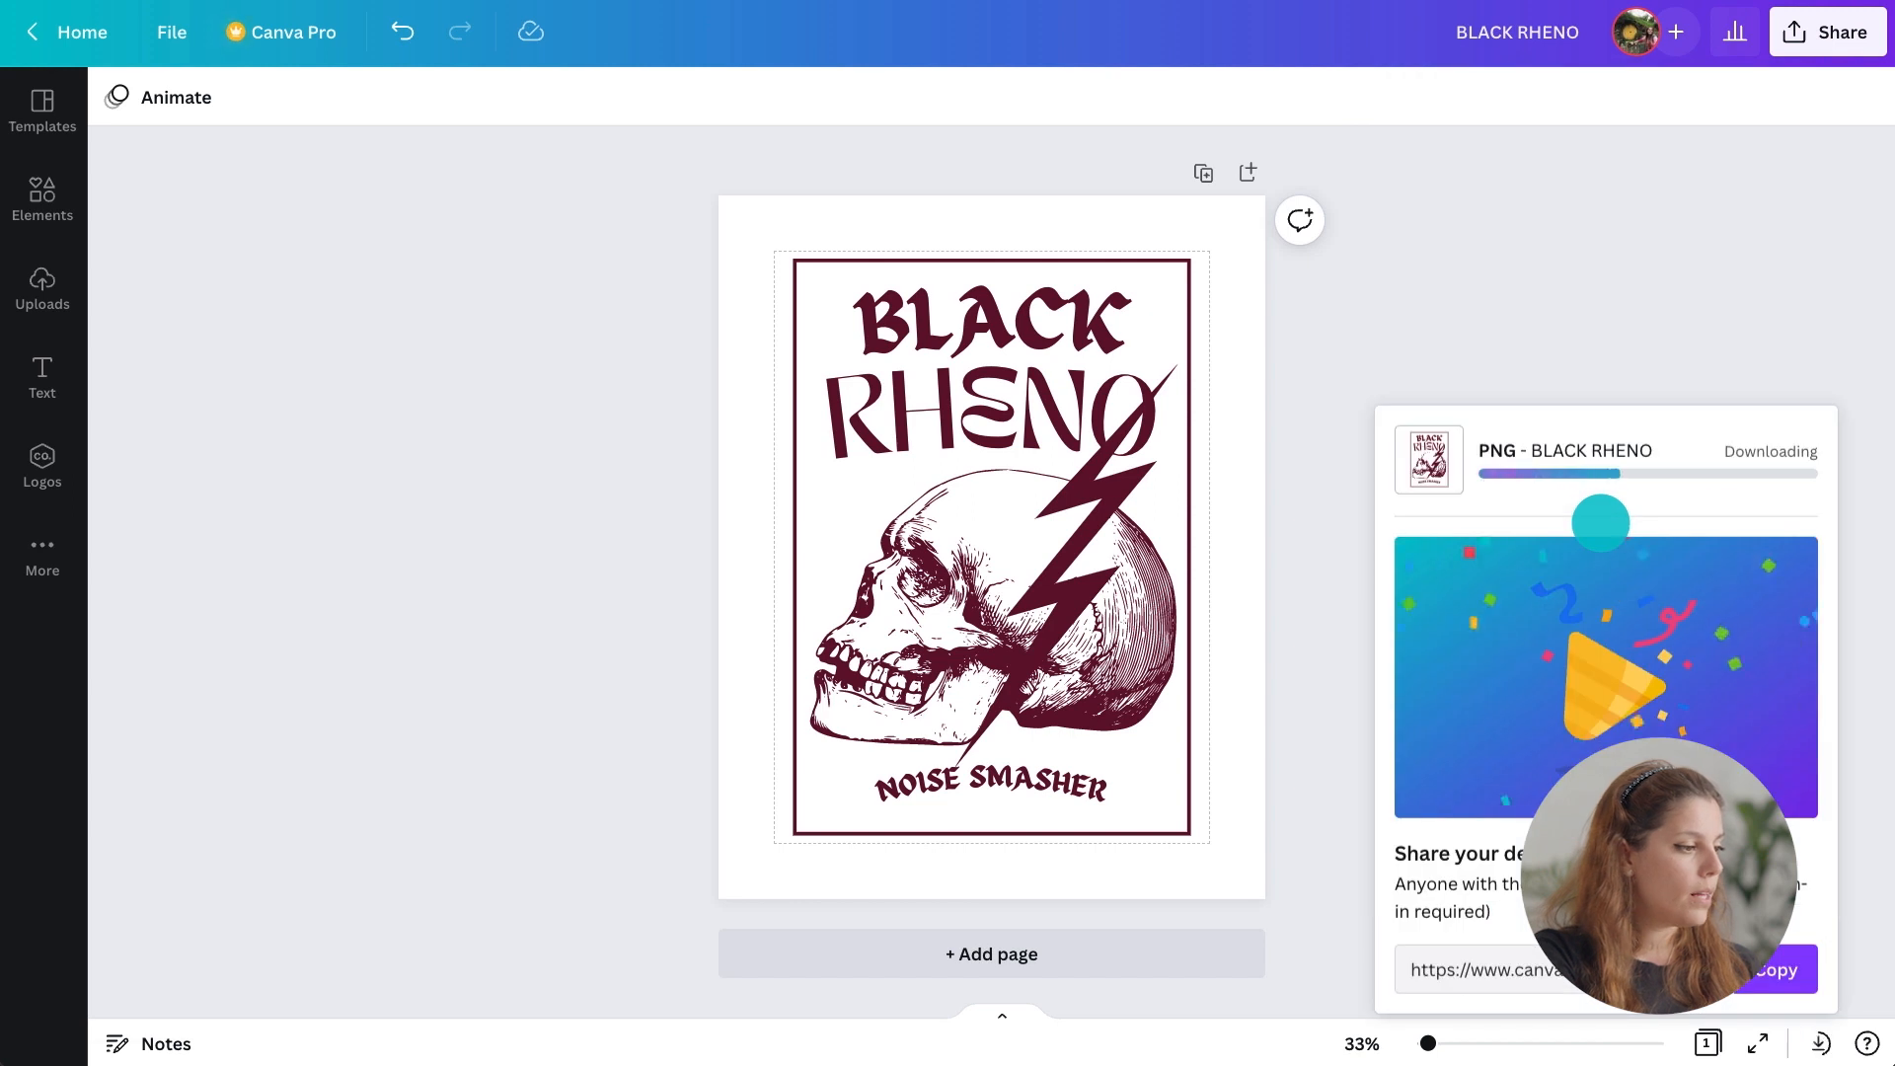
pyautogui.click(1877, 1038)
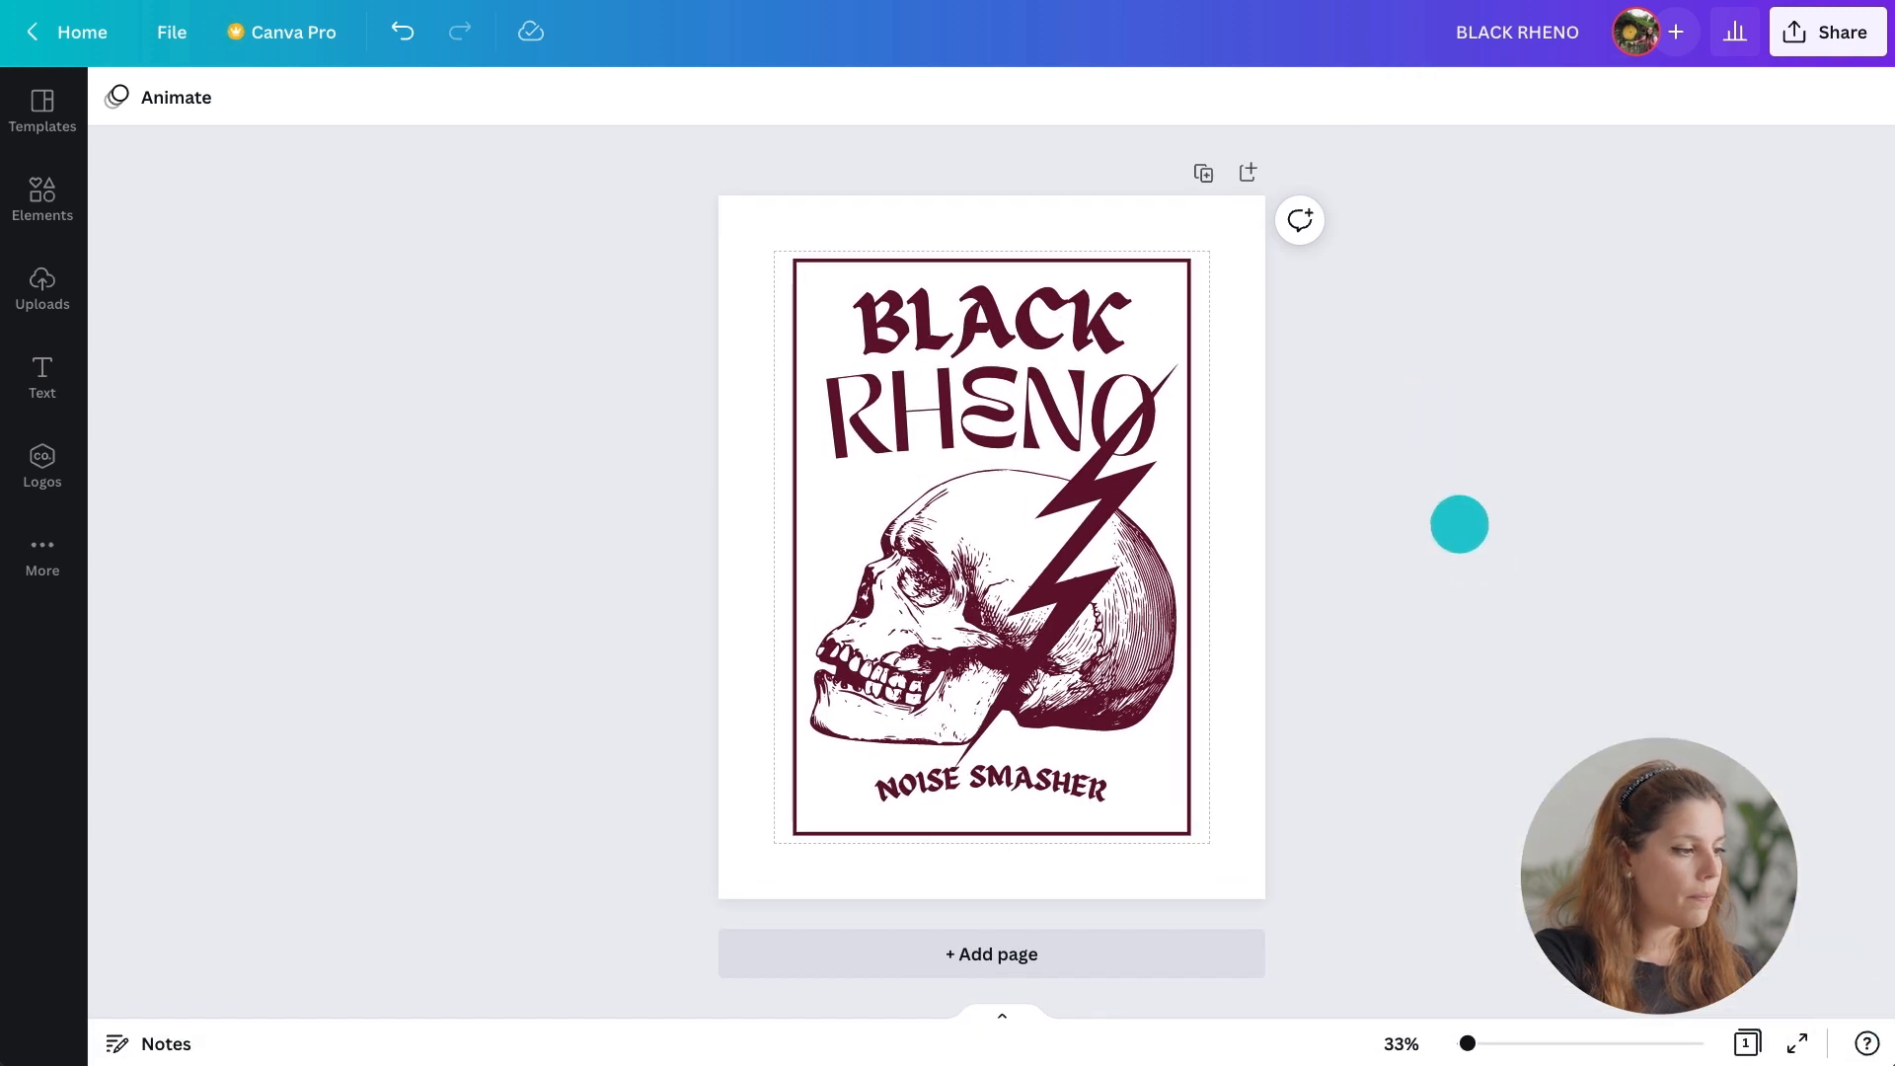
# Upload the downloaded BLACK RHENO.png file to the uploads library.
pyautogui.click(61, 286)
pyautogui.click(254, 170)
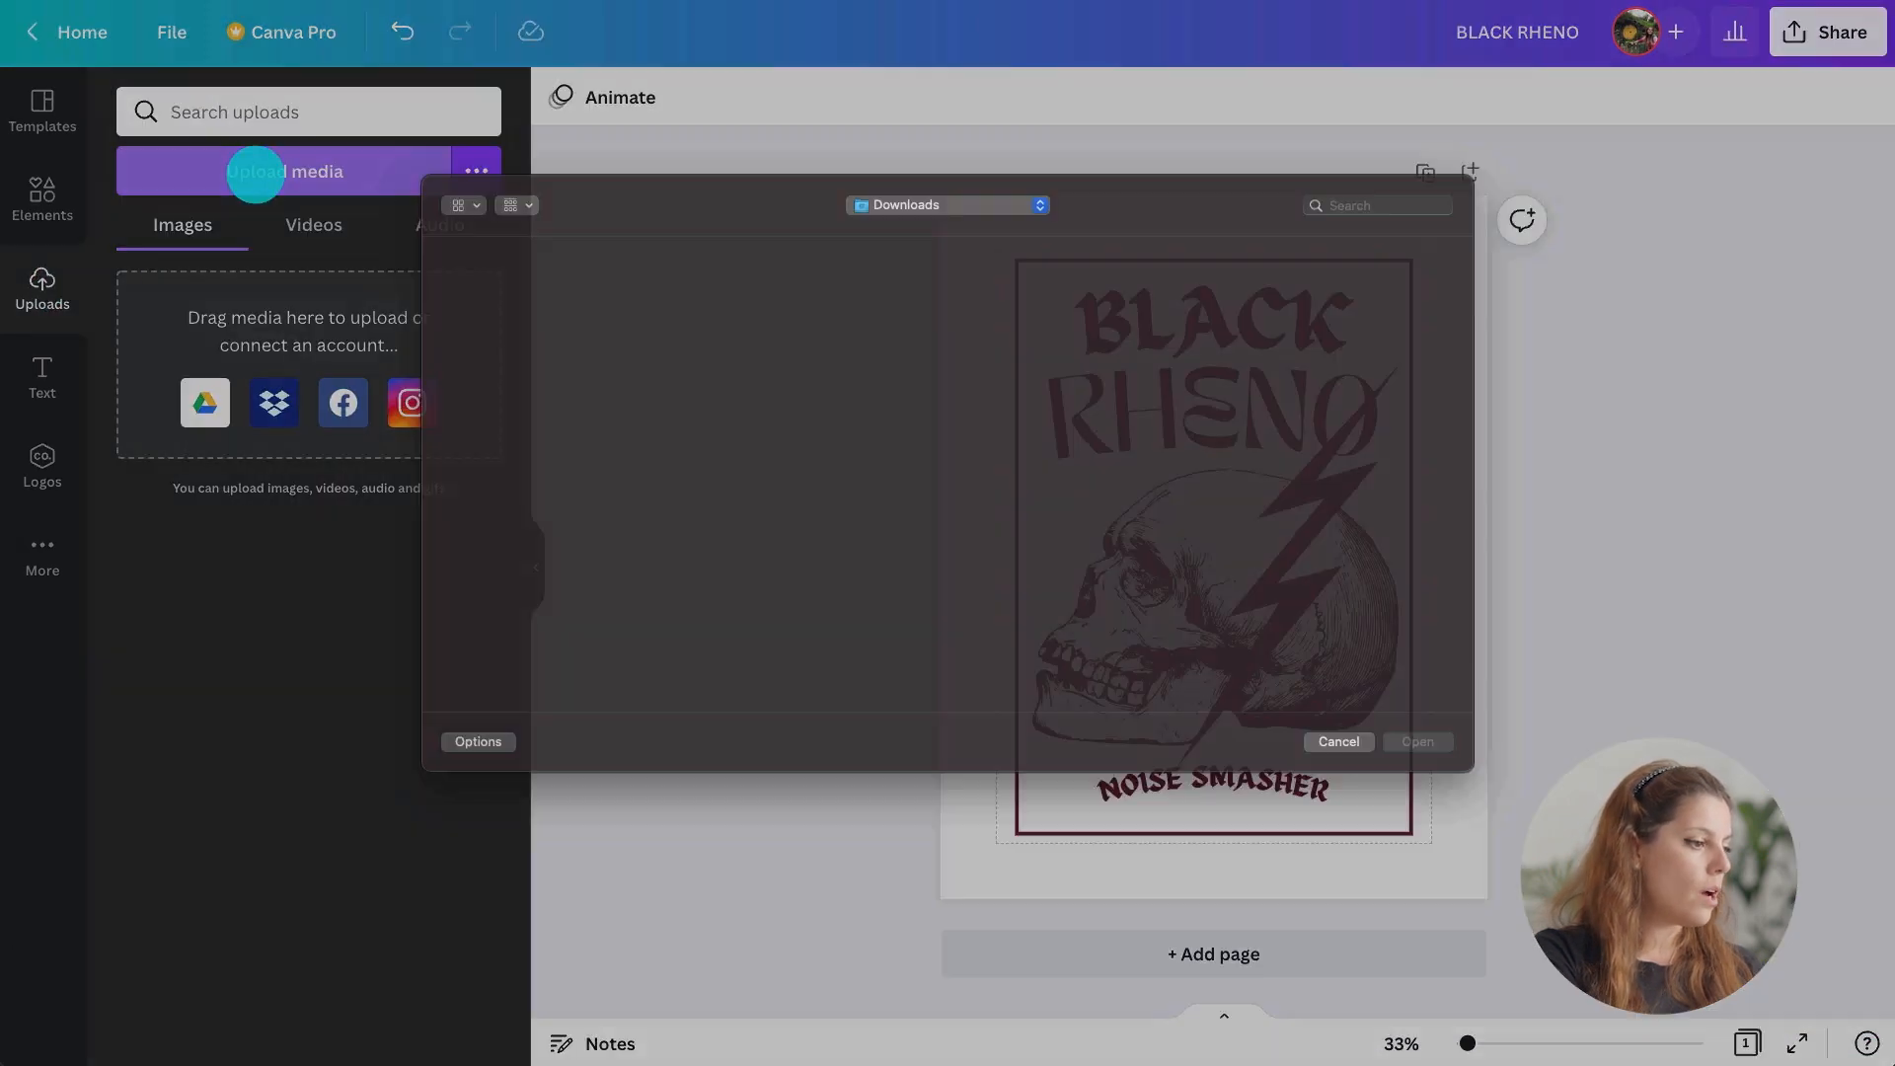
pyautogui.click(453, 373)
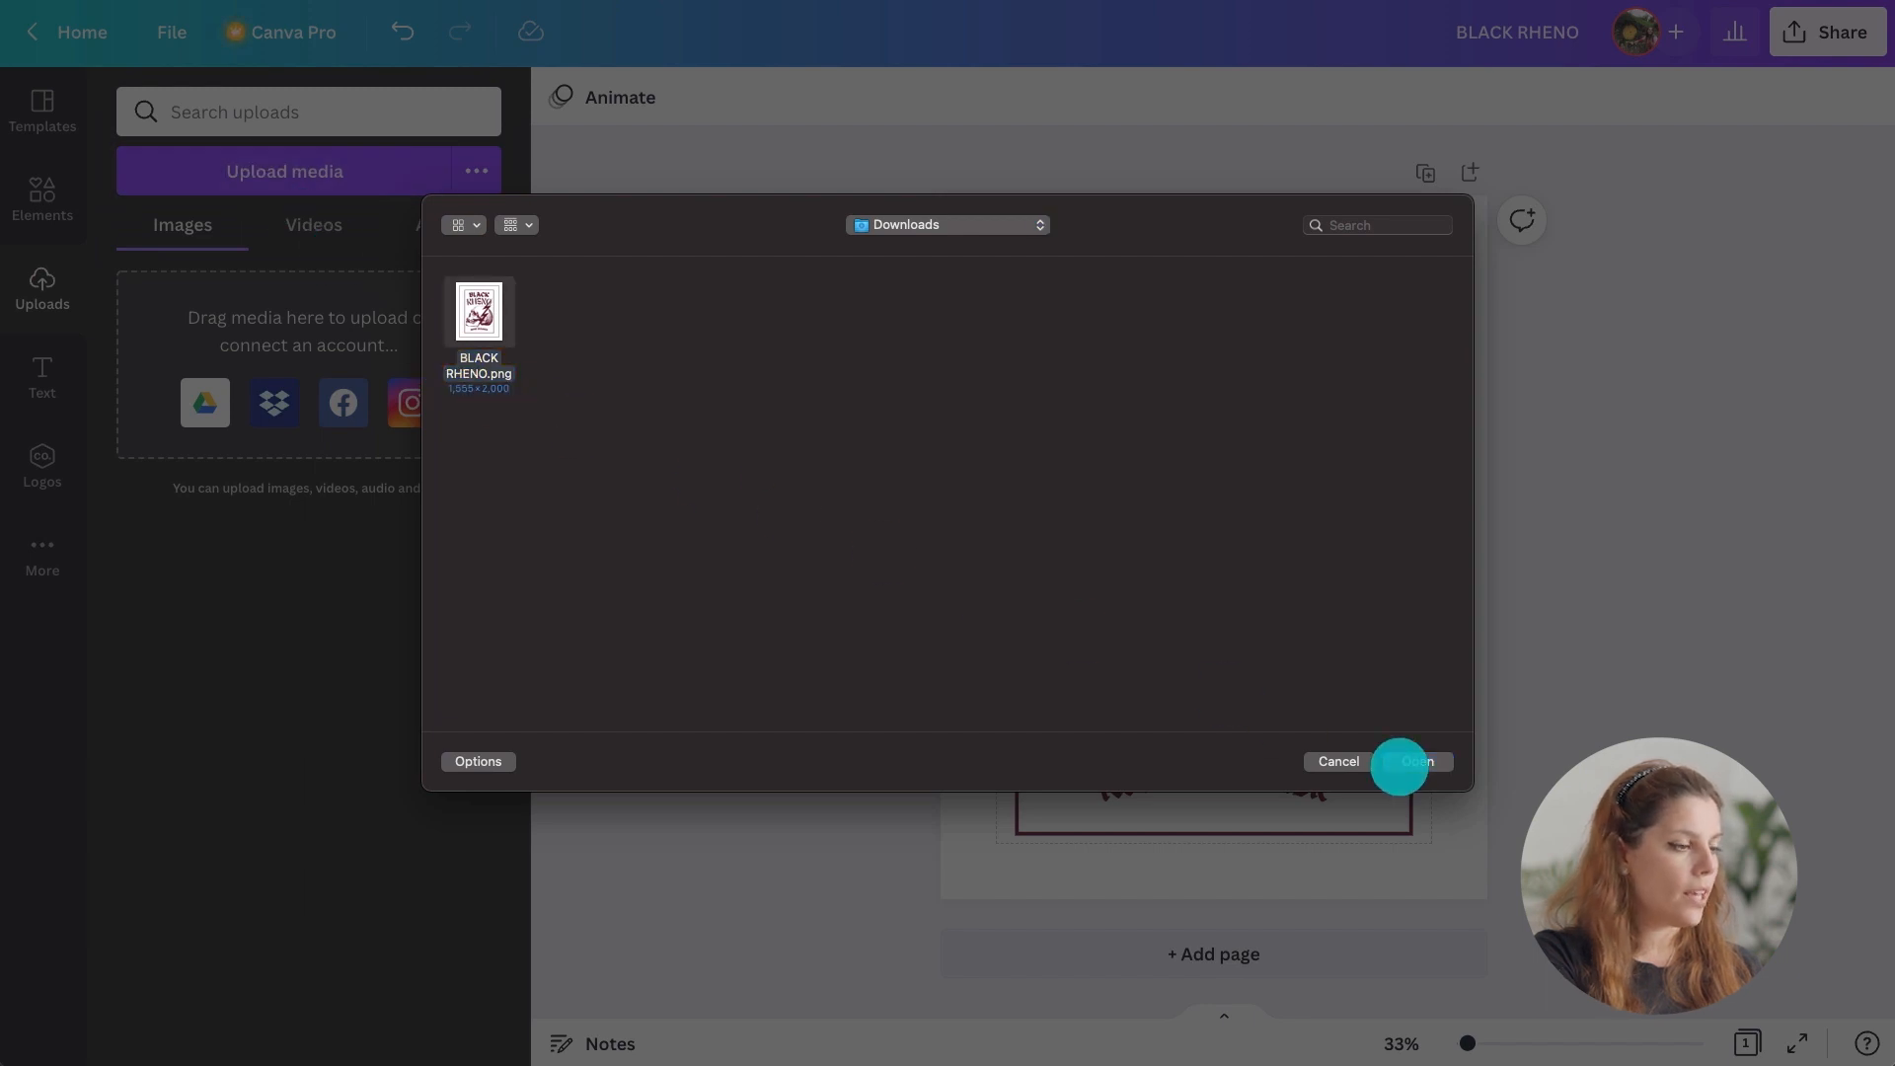
pyautogui.click(1402, 762)
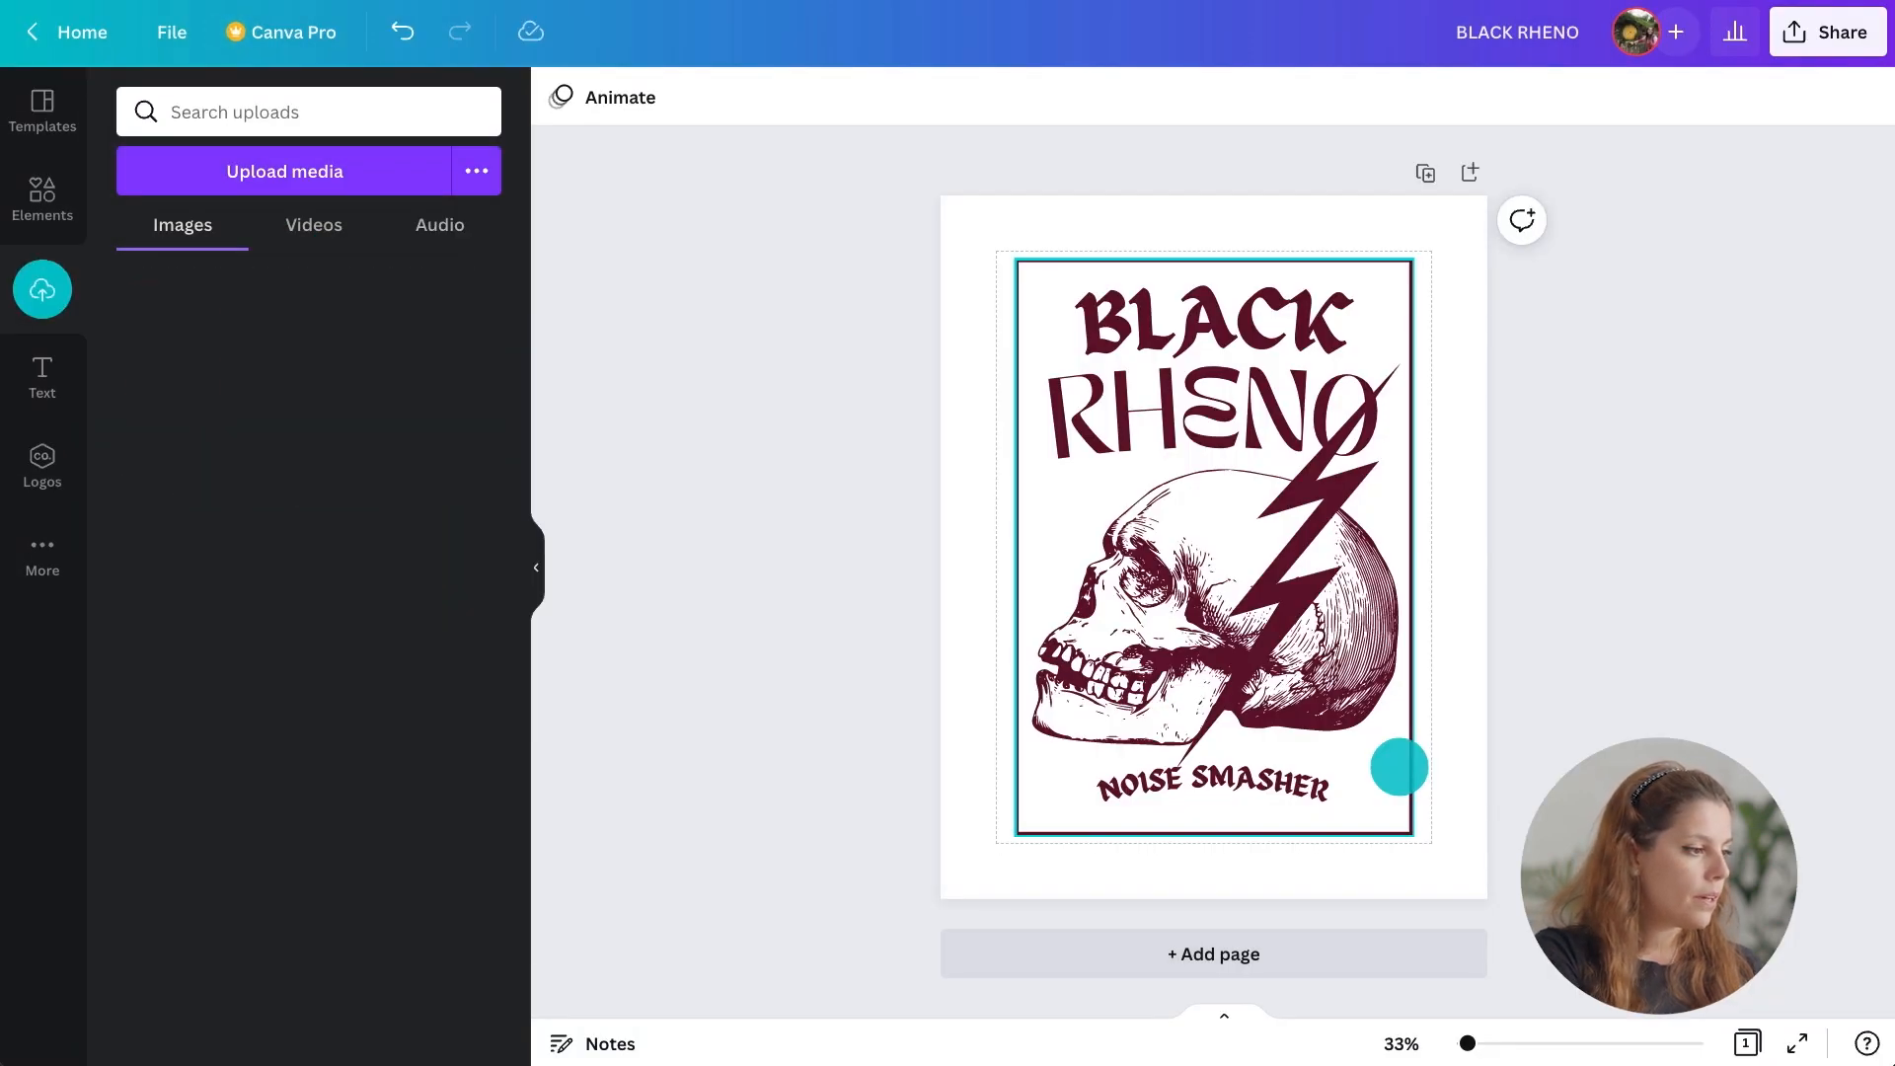
# Add a new page and place the uploaded design image on it.
pyautogui.click(1471, 173)
pyautogui.moveTo(161, 325); pyautogui.dragTo(1104, 363)
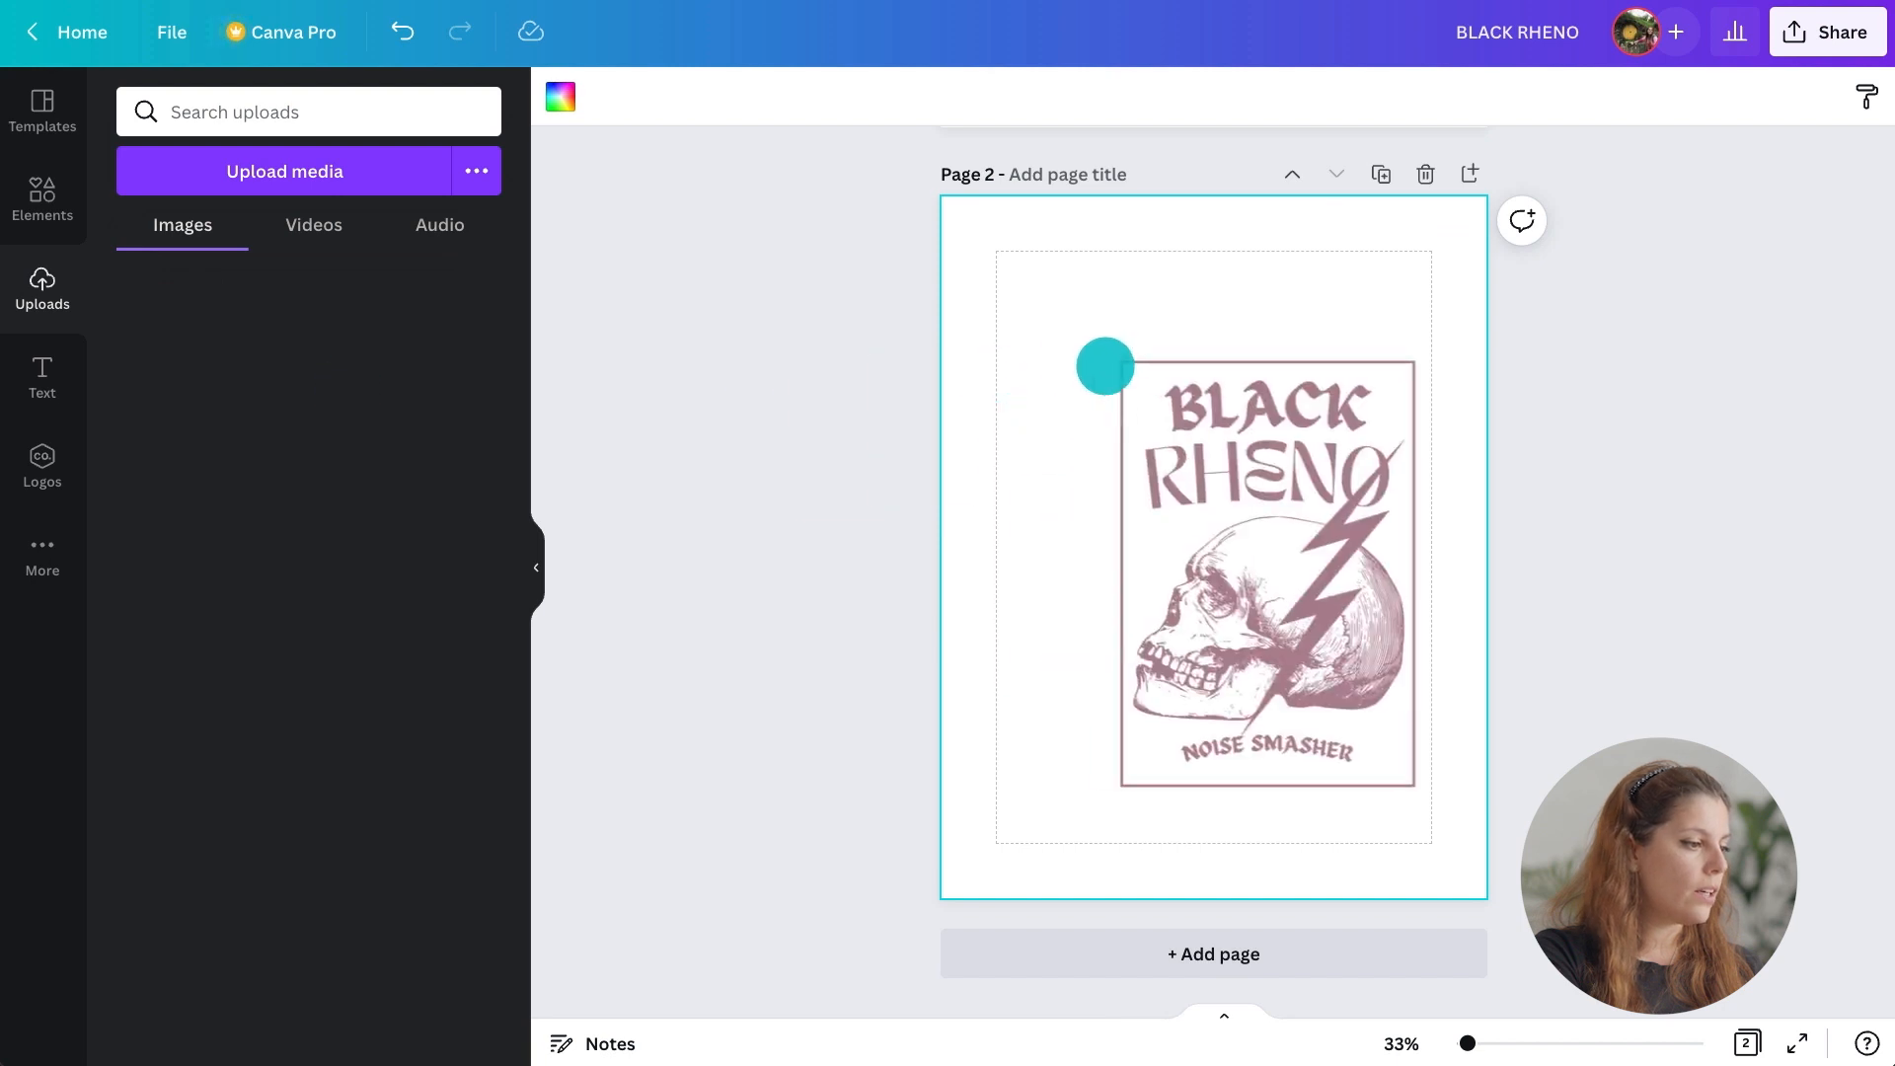
# Enlarge the image to fill the whole second page.
pyautogui.click(543, 562)
pyautogui.moveTo(786, 790); pyautogui.dragTo(715, 897)
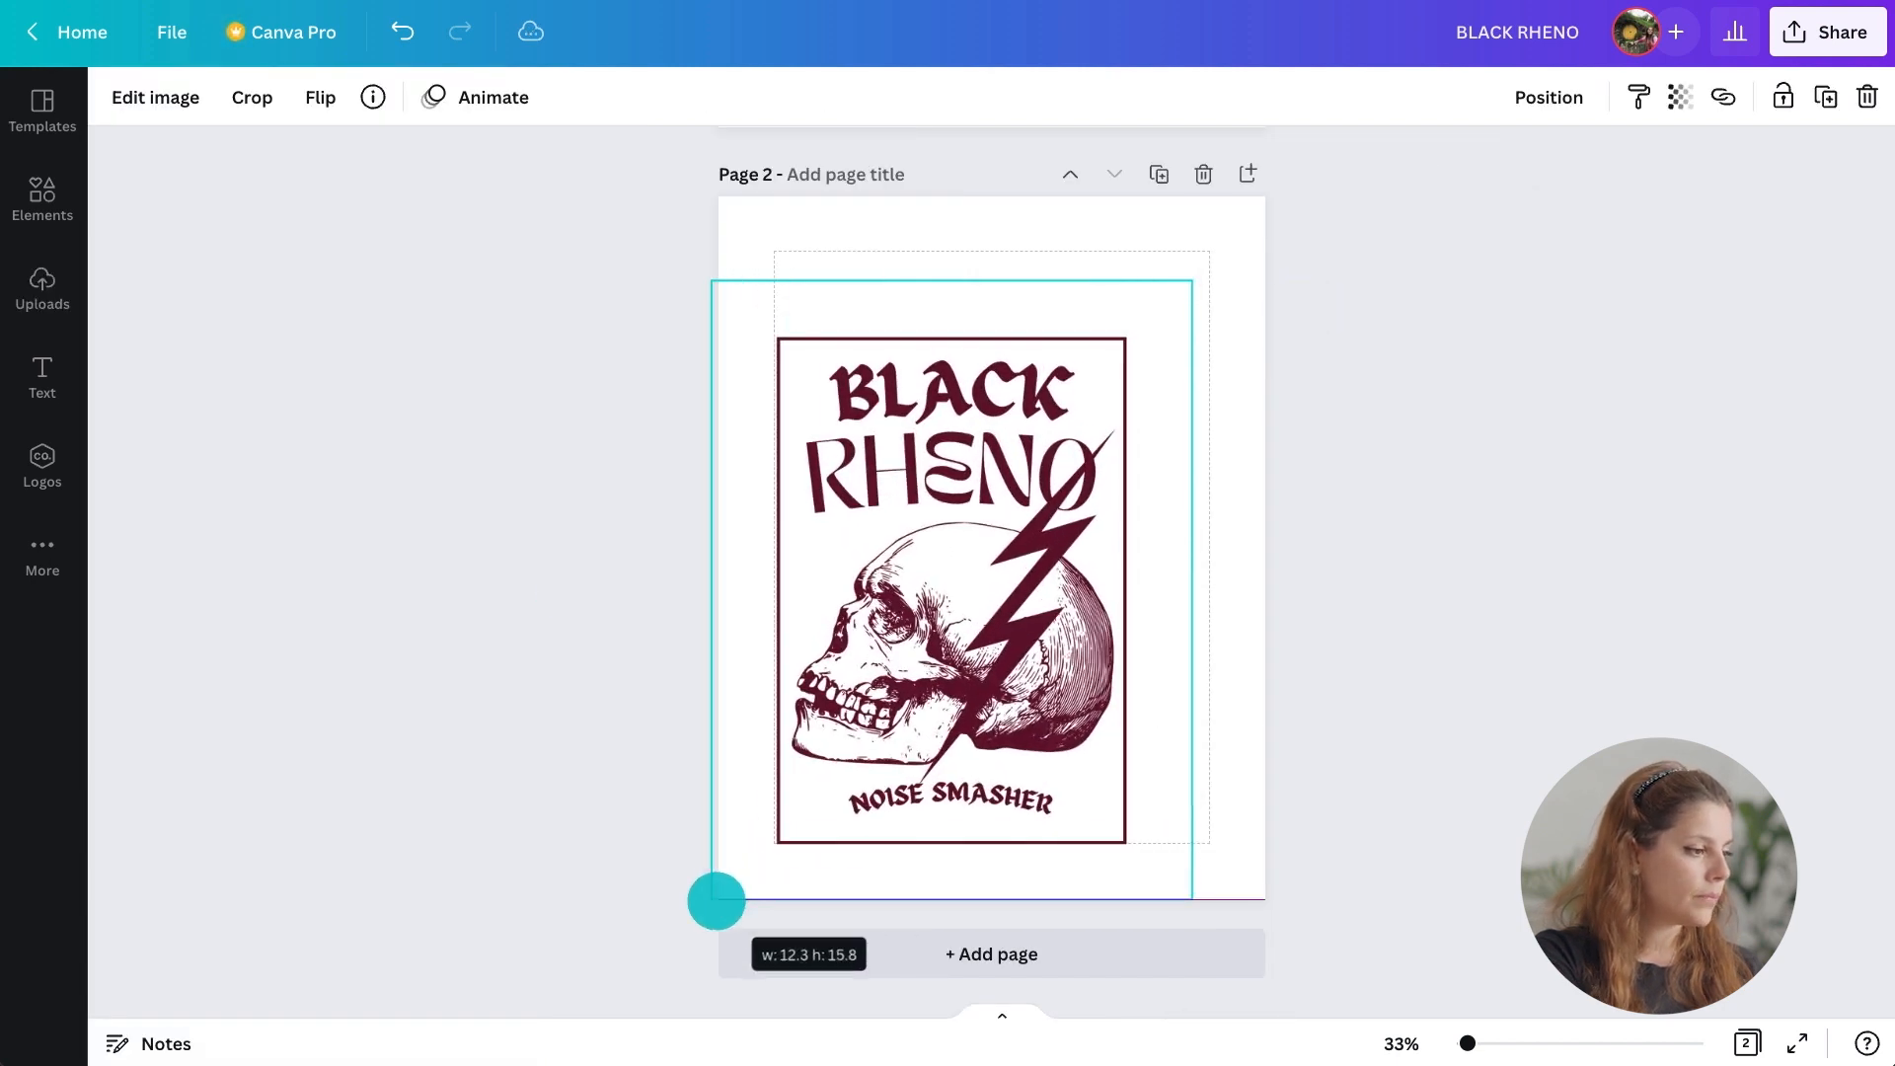
pyautogui.moveTo(1198, 284); pyautogui.dragTo(1269, 197)
pyautogui.moveTo(1163, 309); pyautogui.dragTo(1172, 310)
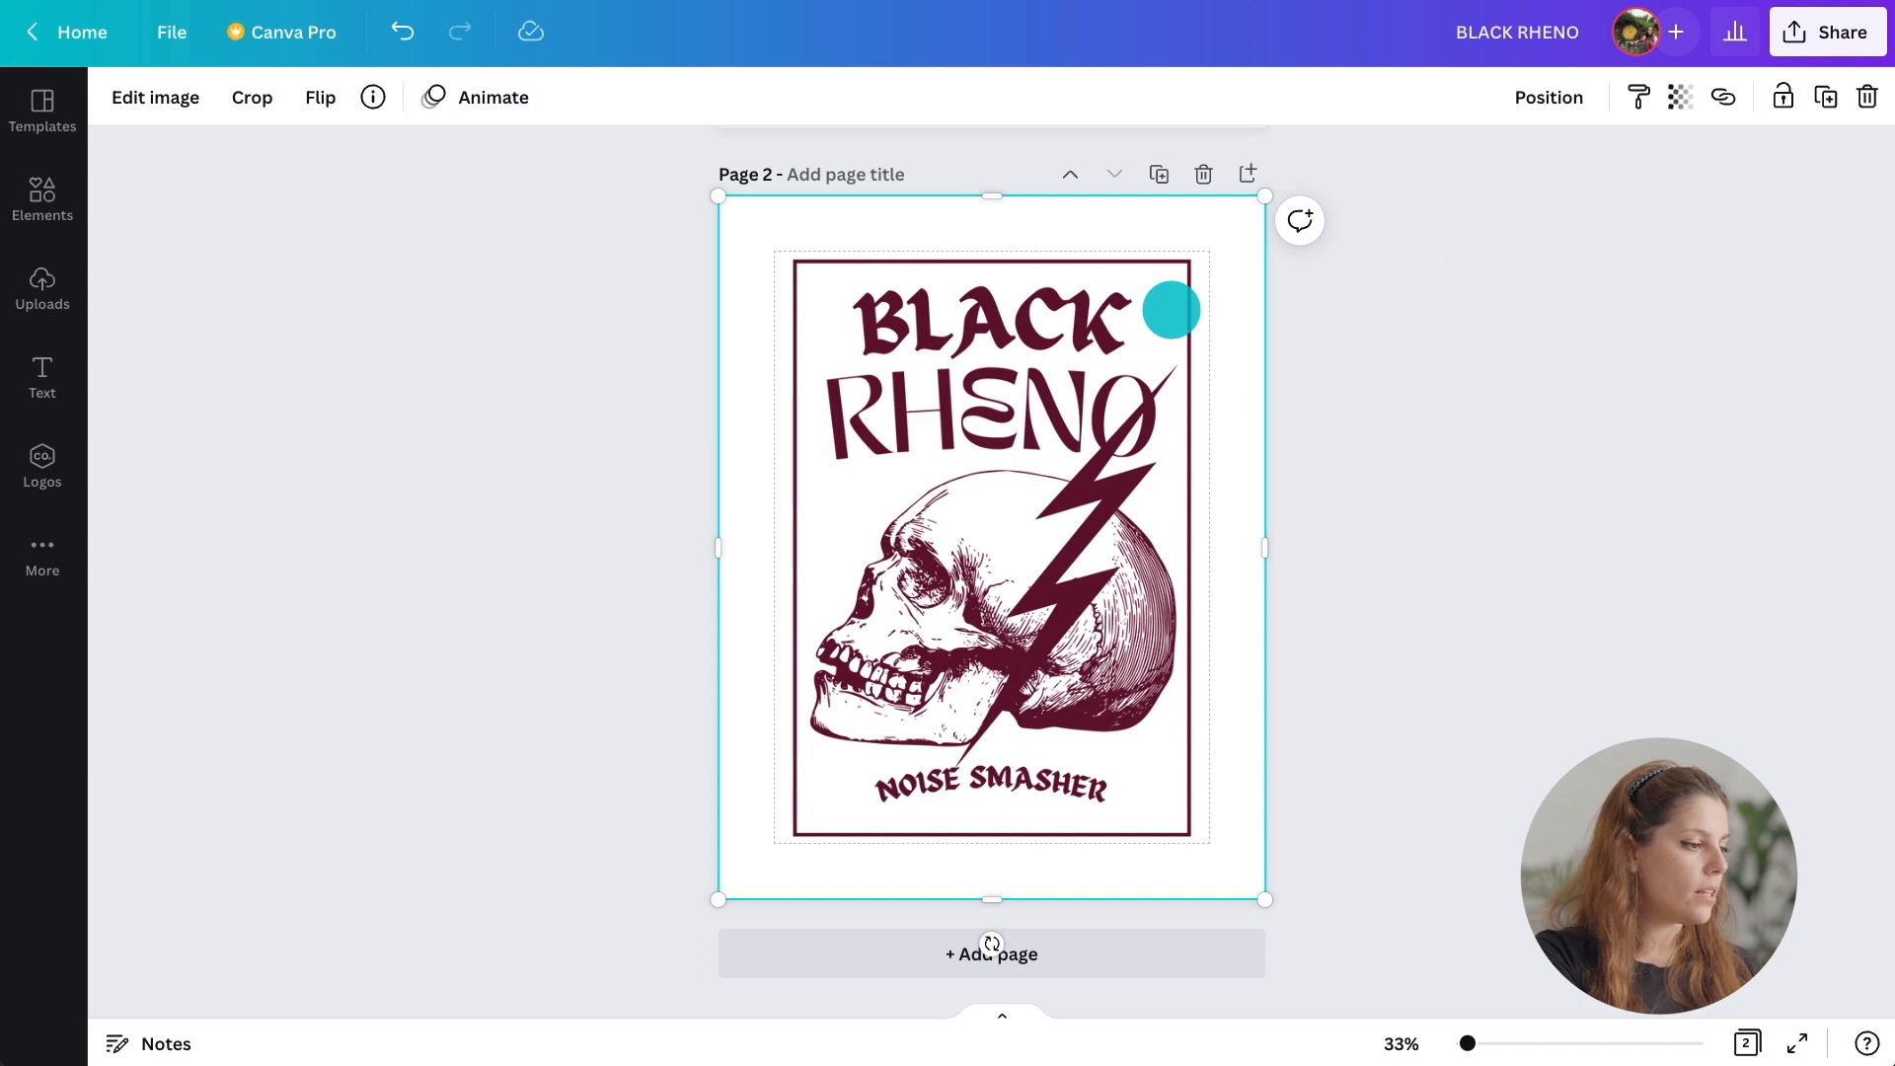
# Browse the image's Smartmockups and apply the T-shirt 2 mockup.
pyautogui.click(184, 98)
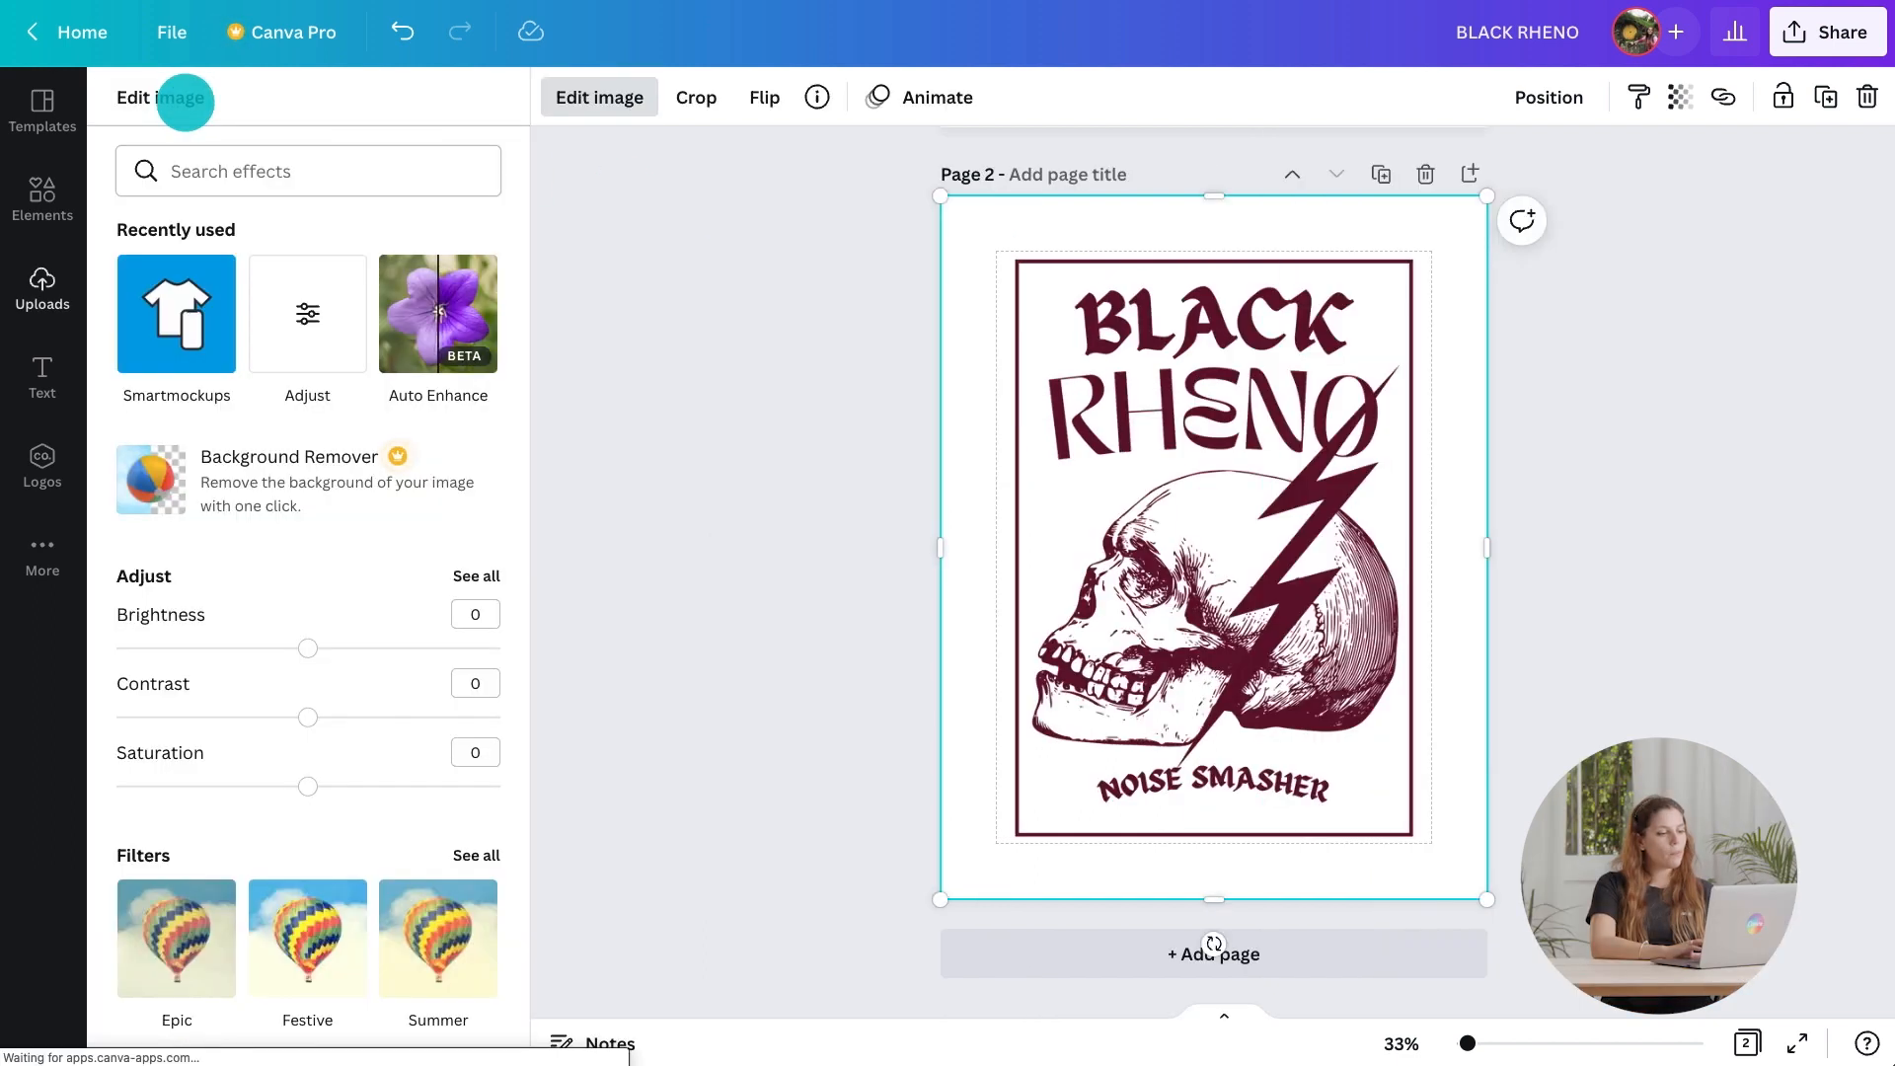
pyautogui.scroll(-7, 263, 449)
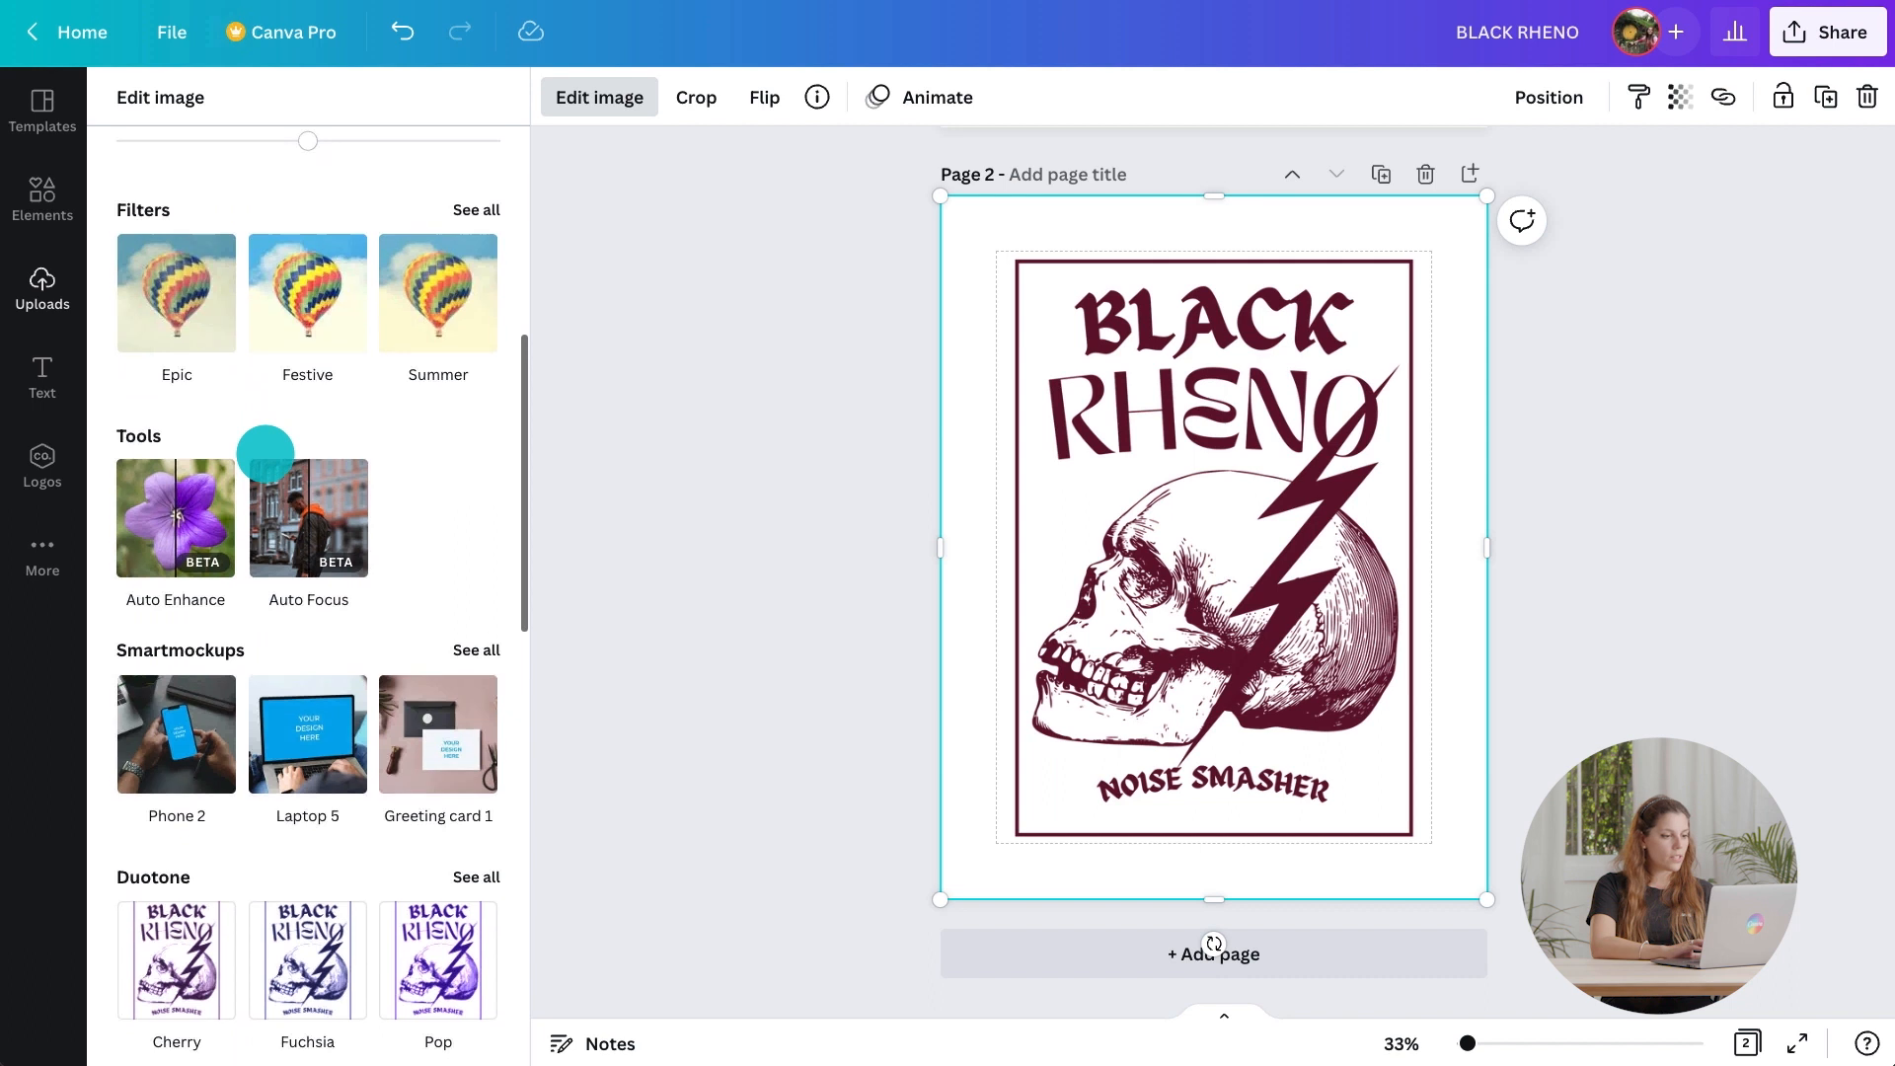
pyautogui.scroll(-2, 266, 453)
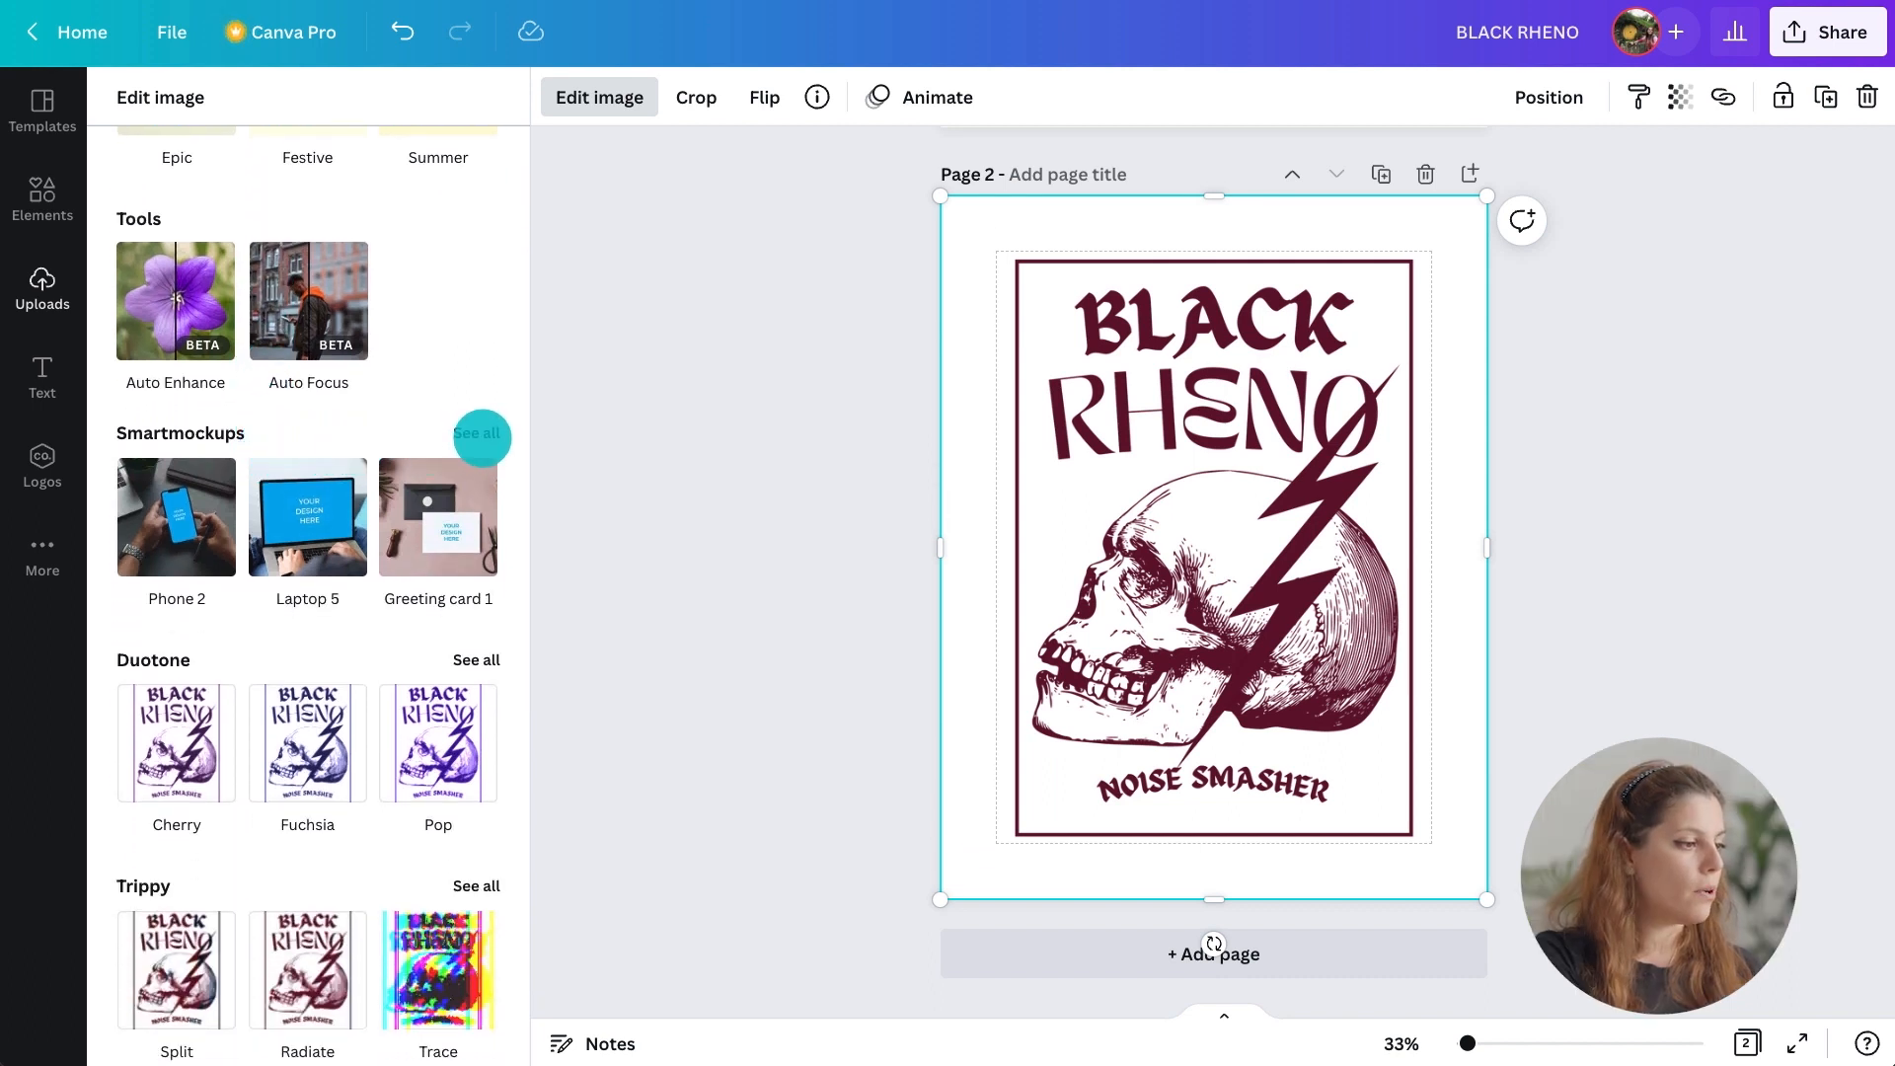
pyautogui.click(479, 434)
pyautogui.scroll(-12, 482, 438)
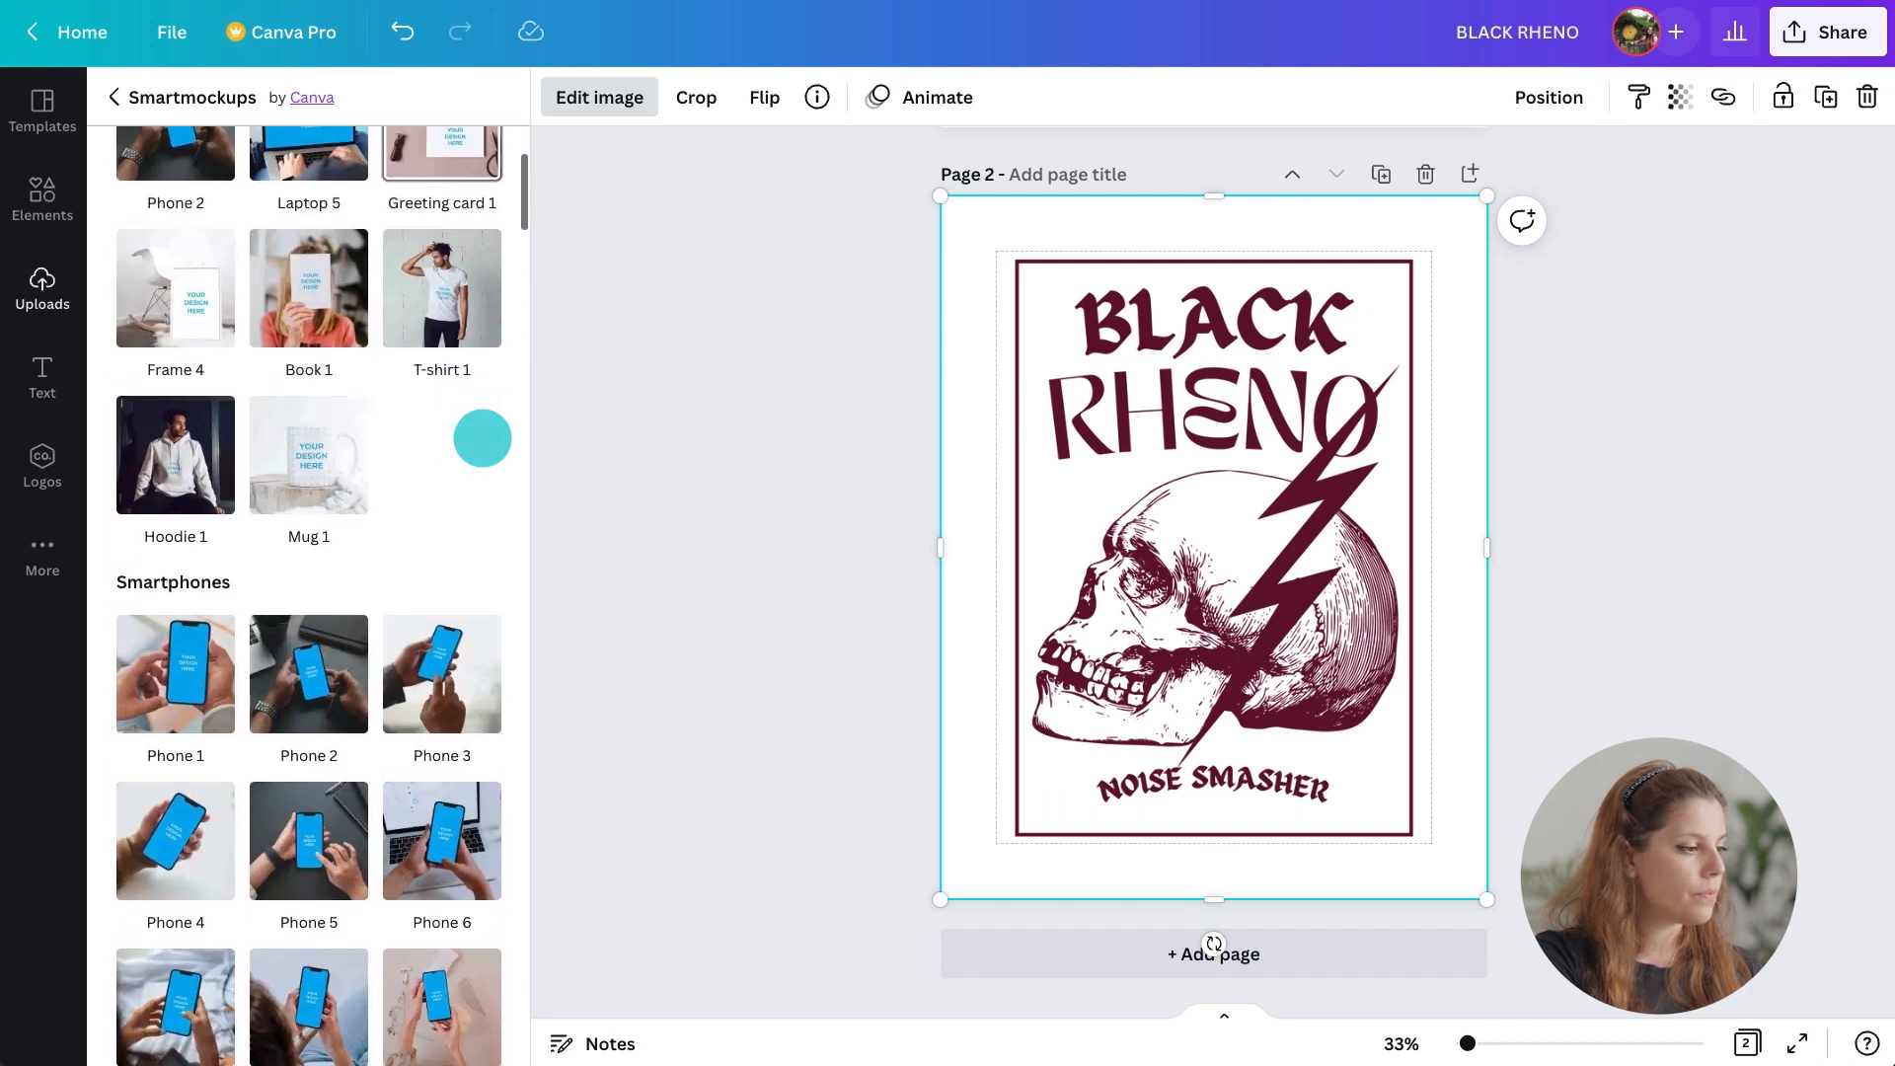
pyautogui.scroll(-20, 309, 593)
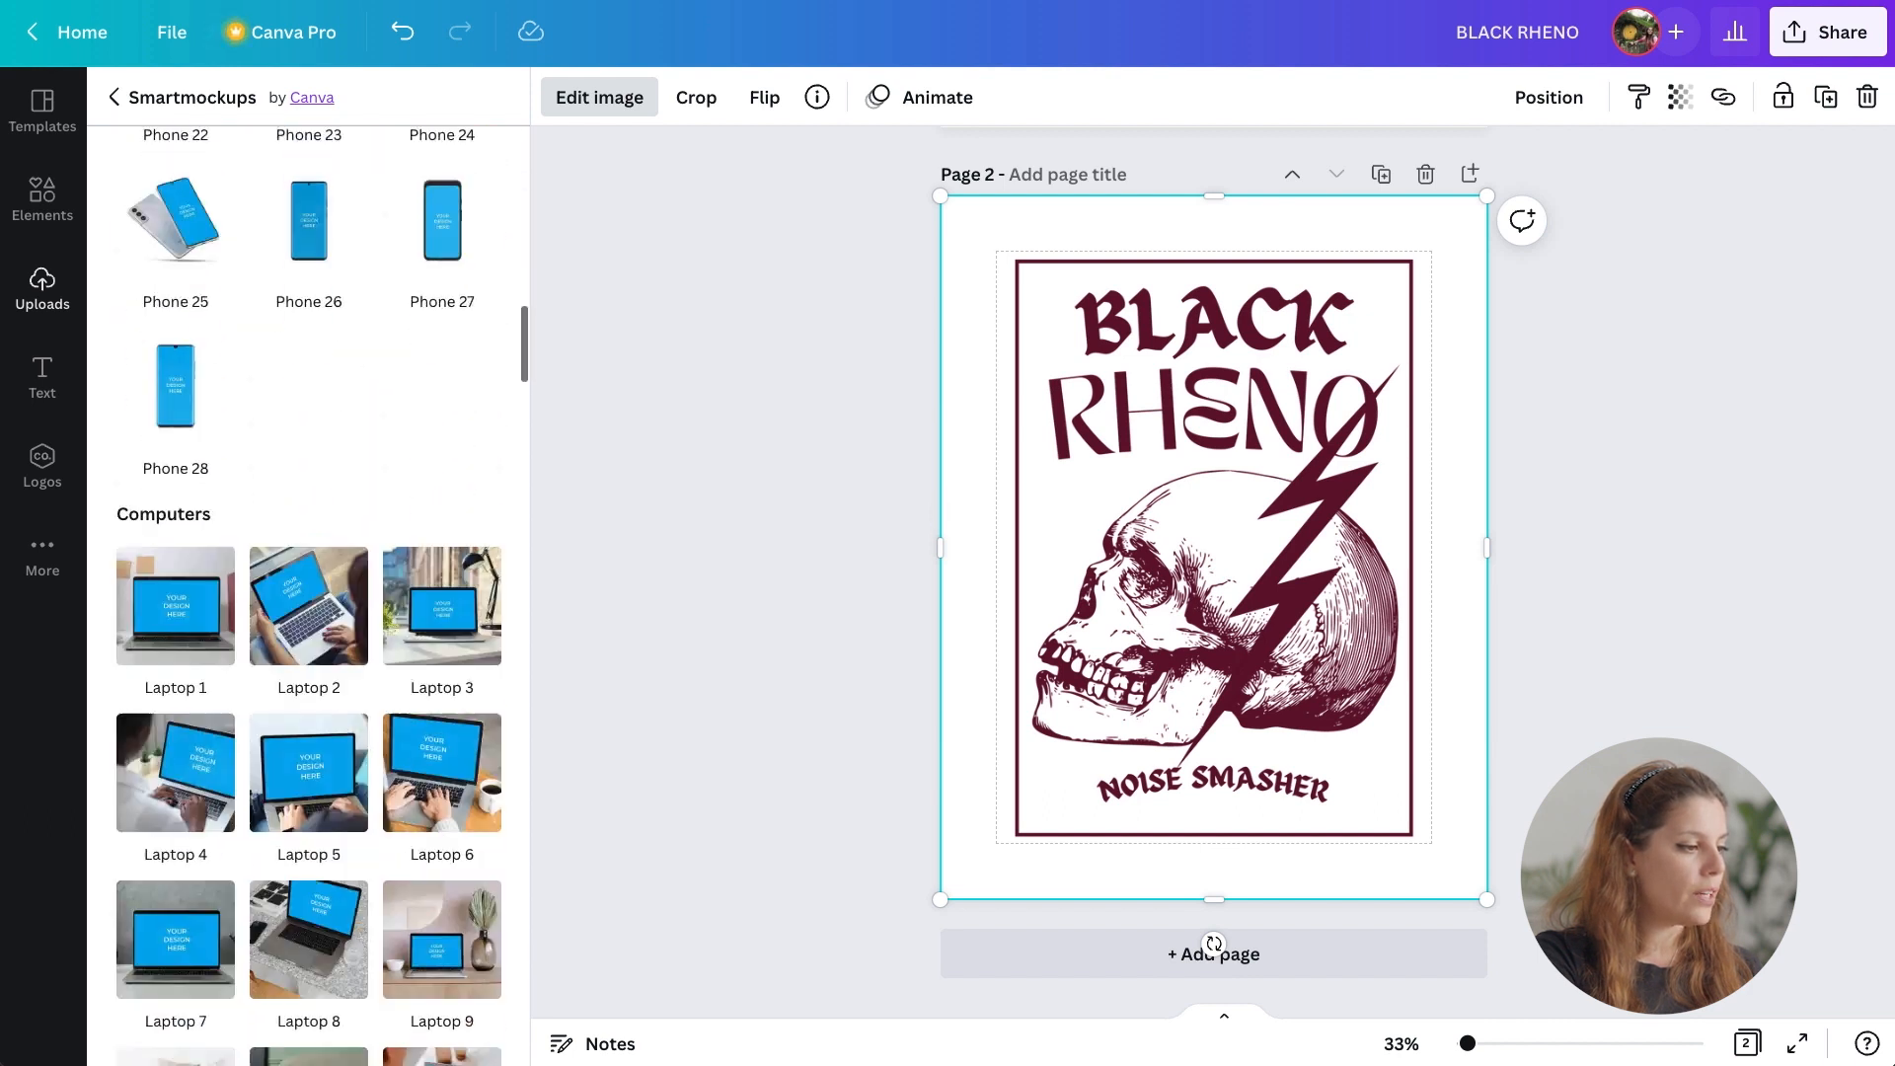
pyautogui.scroll(-20, 309, 592)
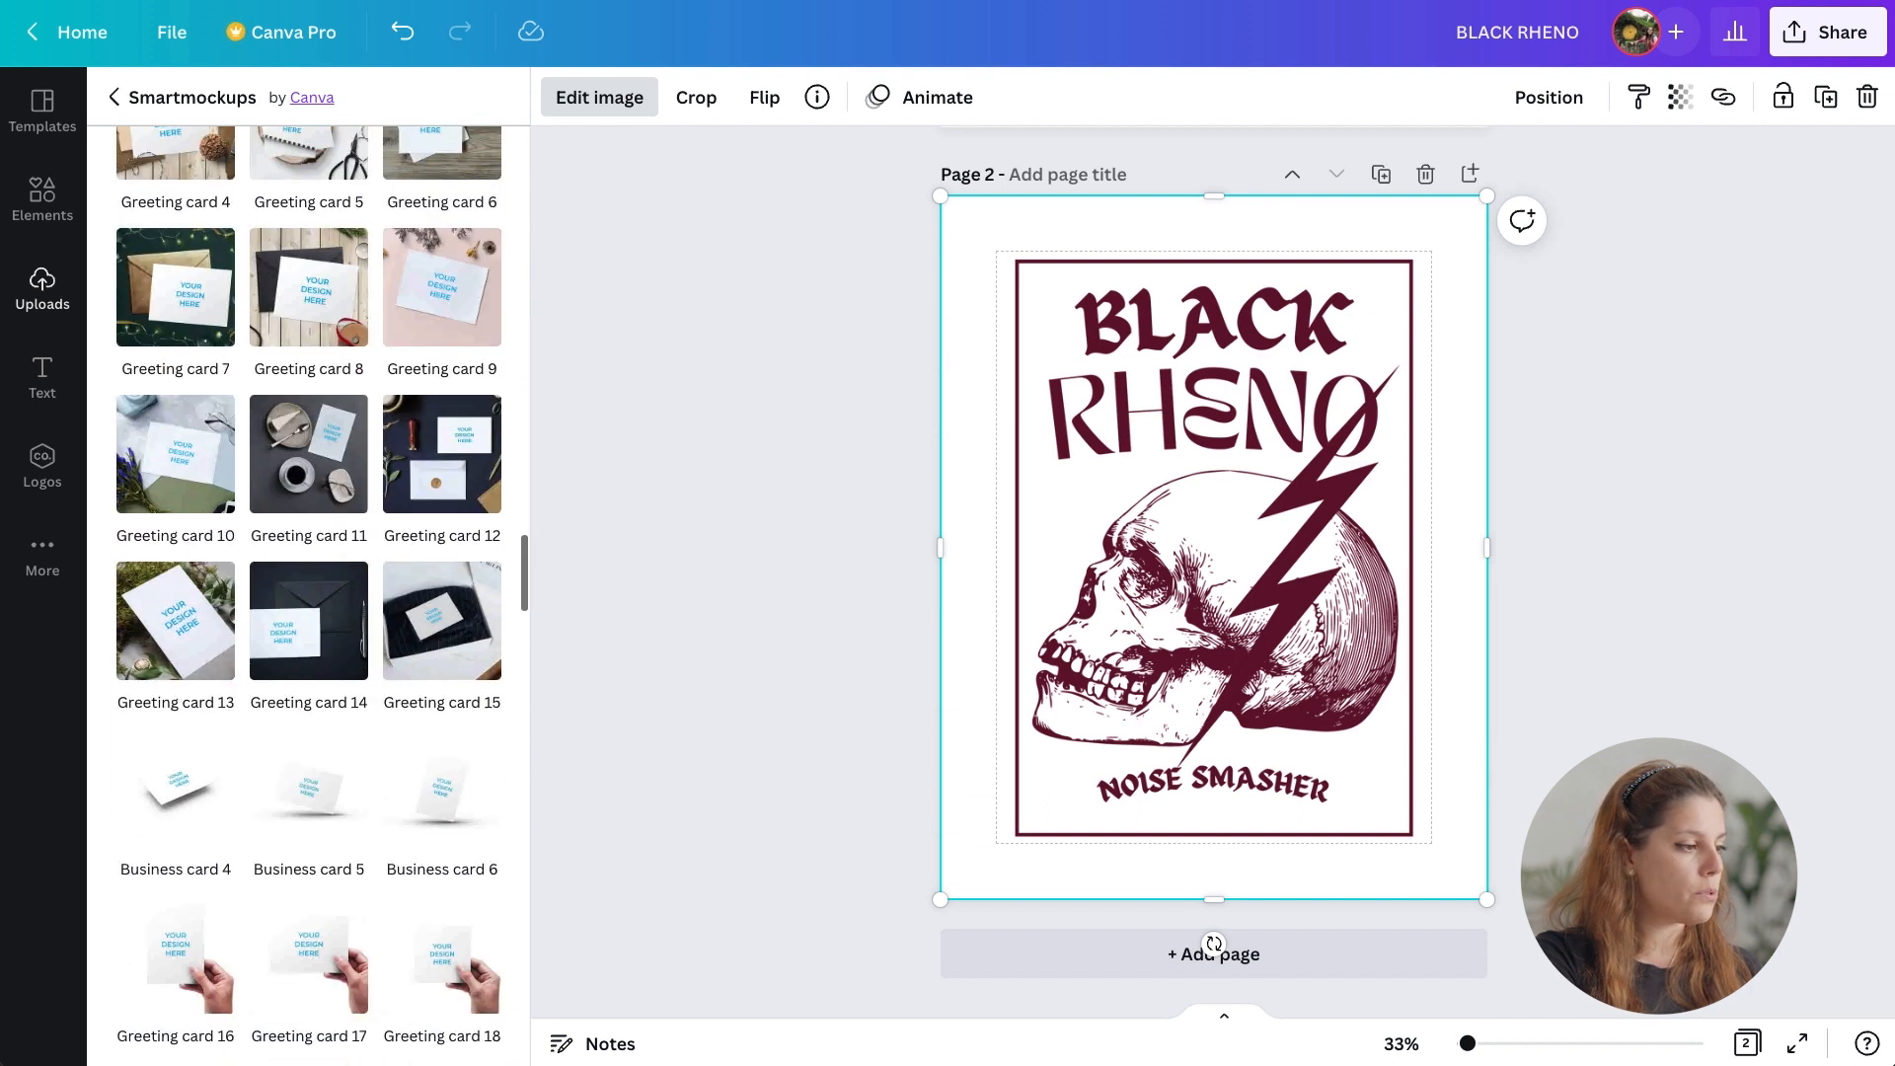
pyautogui.scroll(-13, 309, 592)
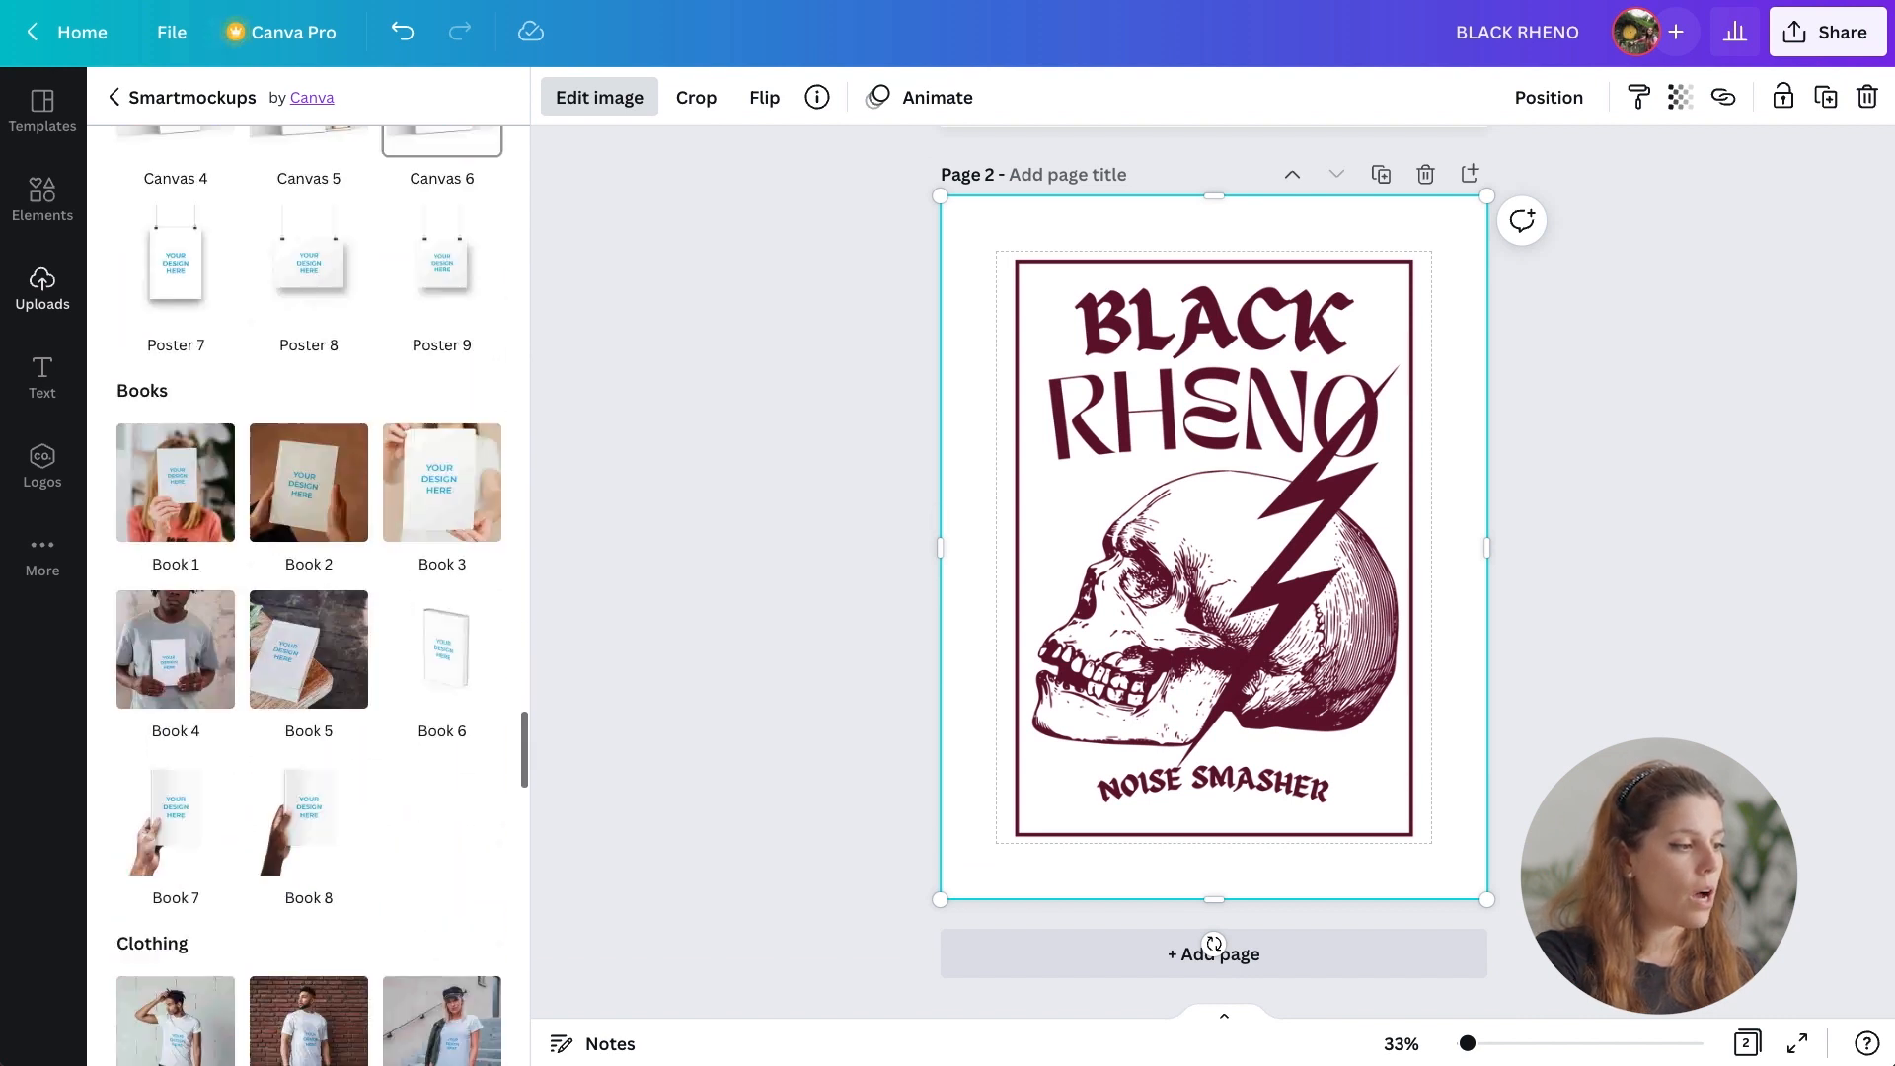
pyautogui.scroll(-8, 309, 593)
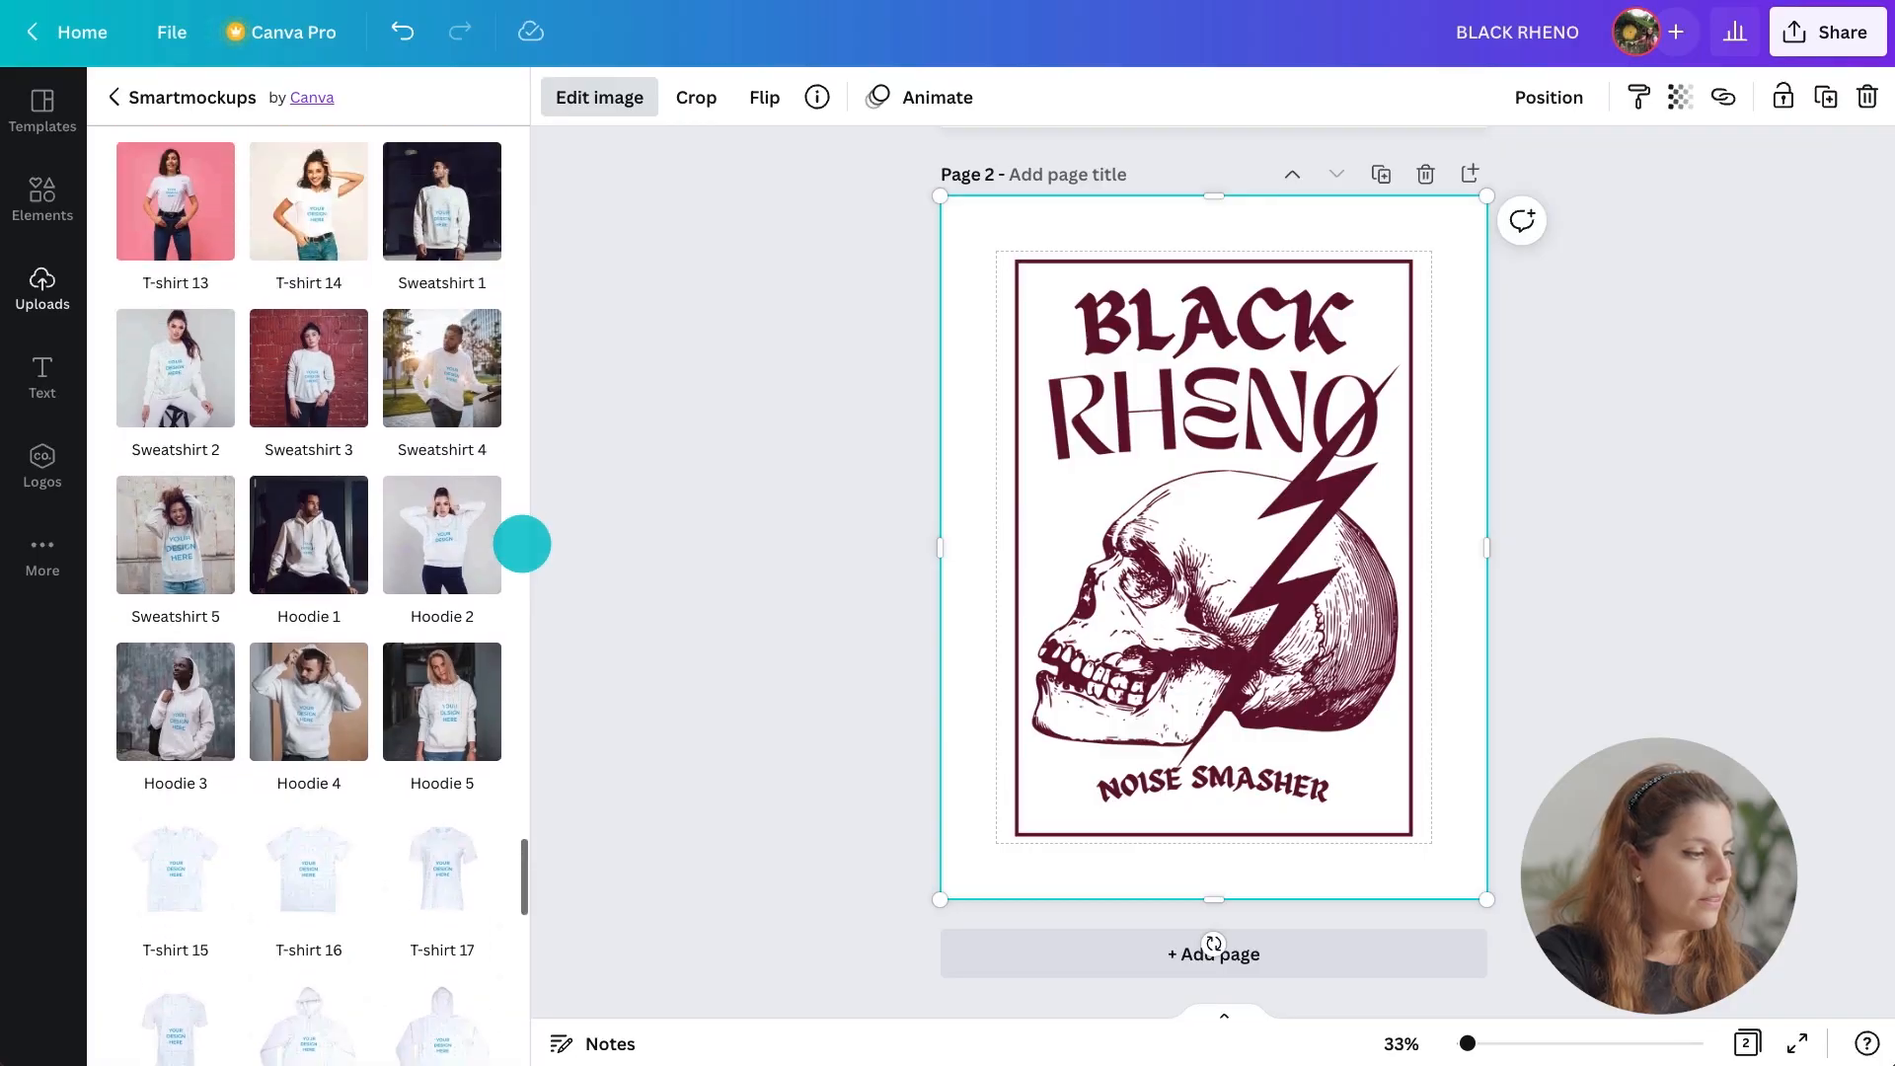
pyautogui.scroll(5, 521, 544)
pyautogui.scroll(2, 521, 544)
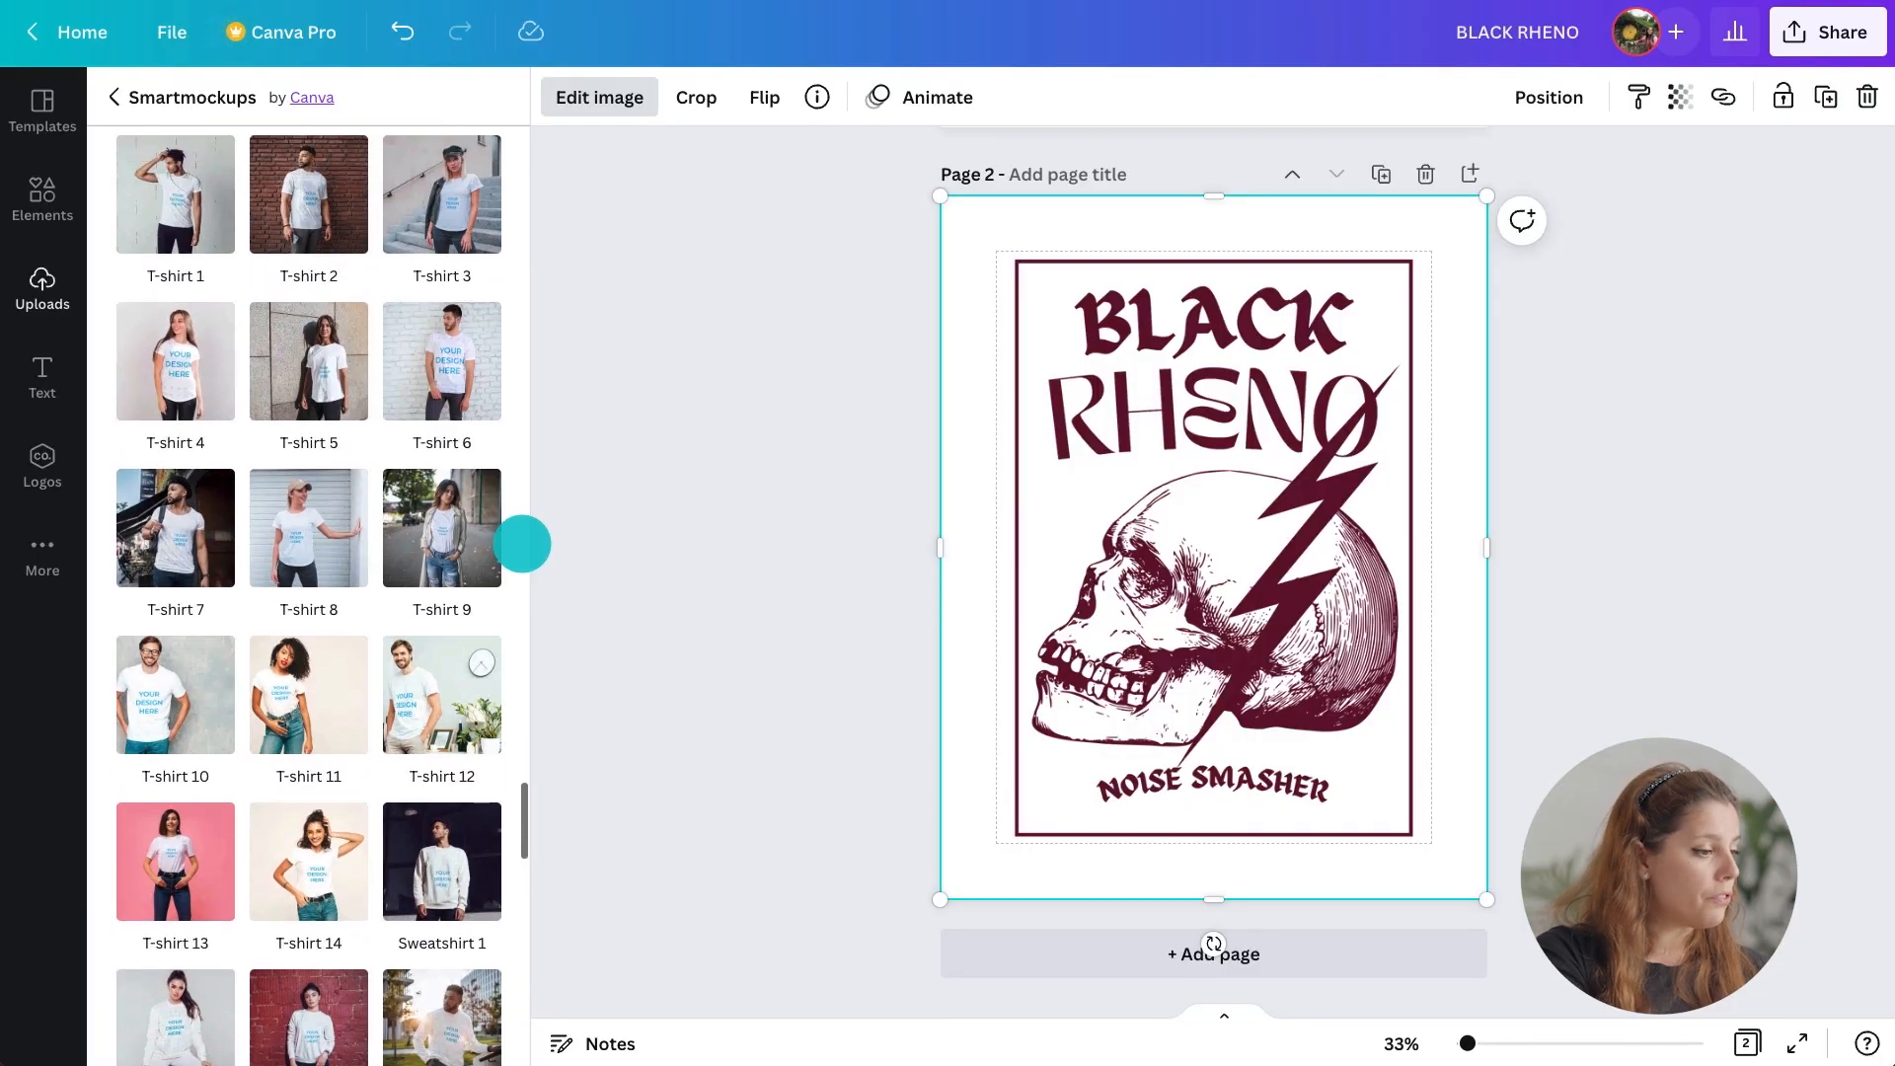
pyautogui.click(309, 193)
# Set the mockup crop to Custom with vertical position 29 and size 70.
pyautogui.click(325, 227)
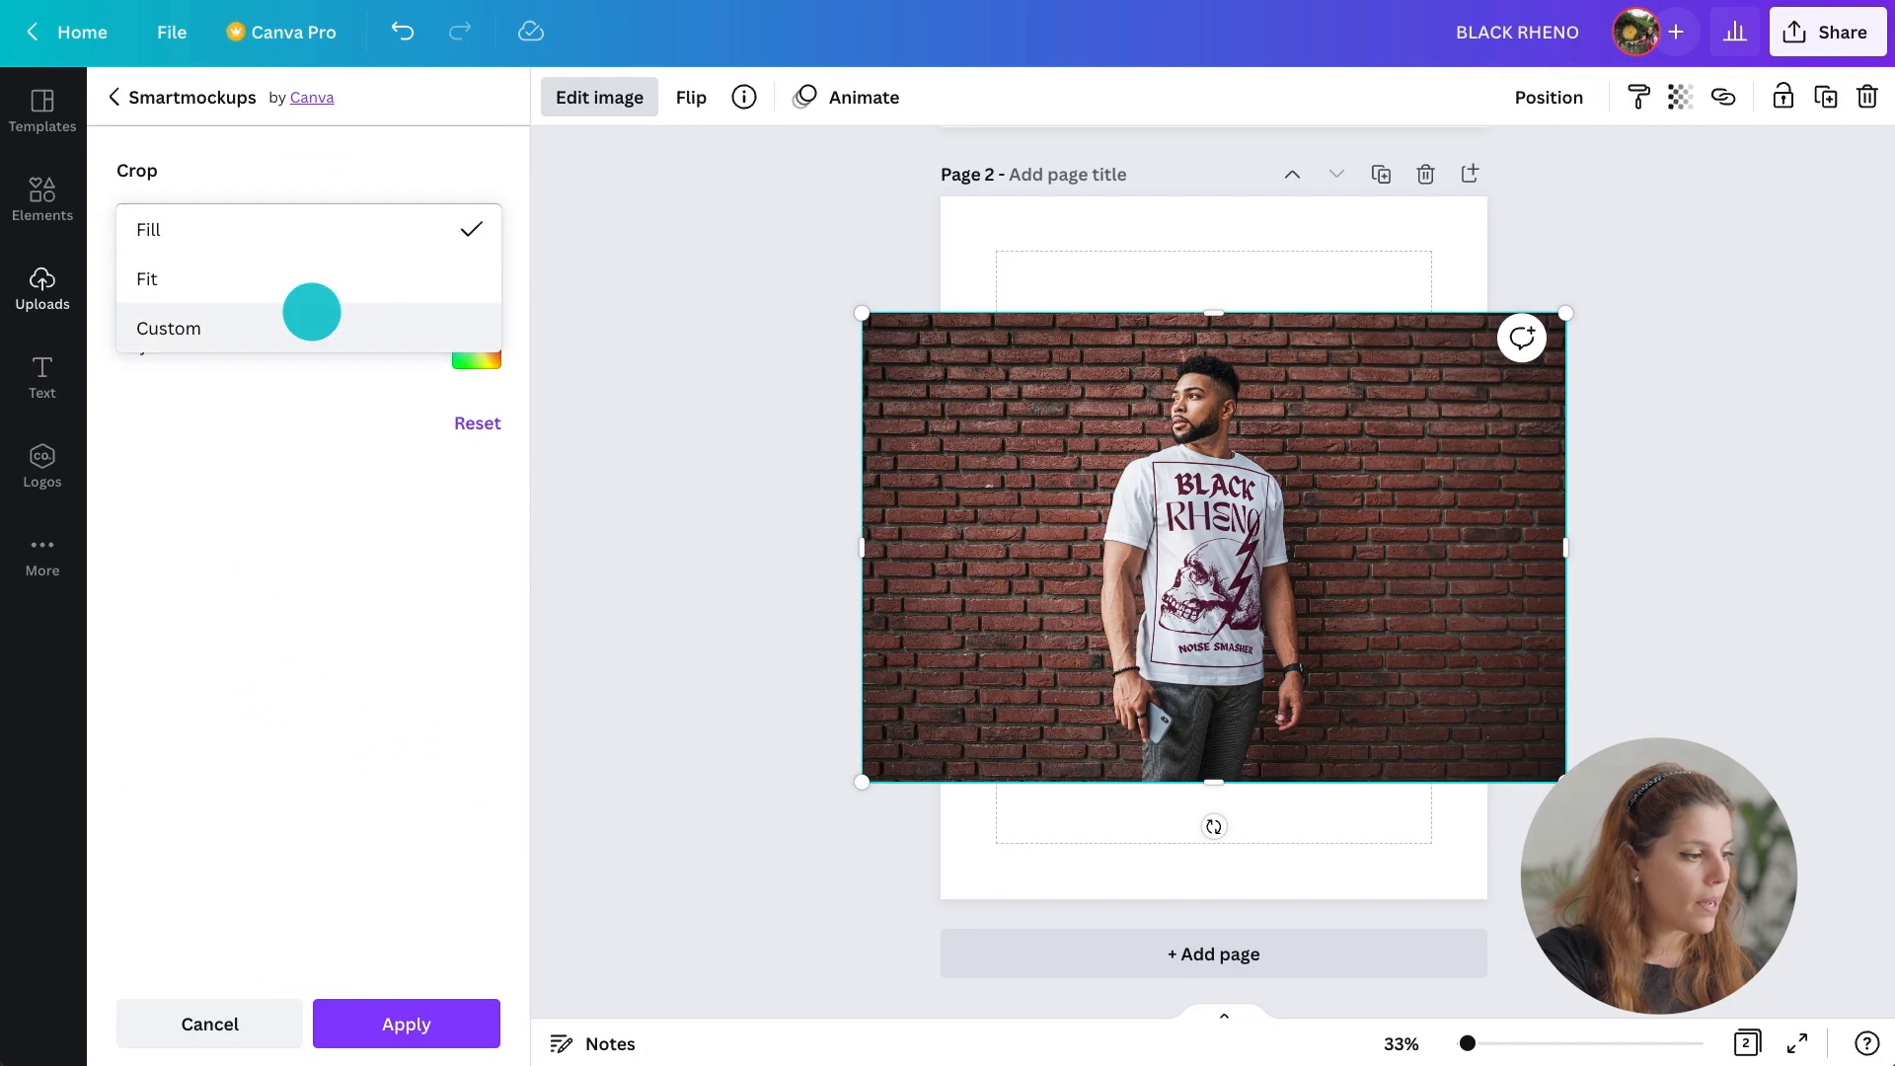
pyautogui.click(309, 318)
pyautogui.moveTo(277, 481); pyautogui.dragTo(250, 481)
pyautogui.moveTo(309, 398); pyautogui.dragTo(235, 400)
# Set the mockup t-shirt colour to black and apply the mockup.
pyautogui.click(460, 593)
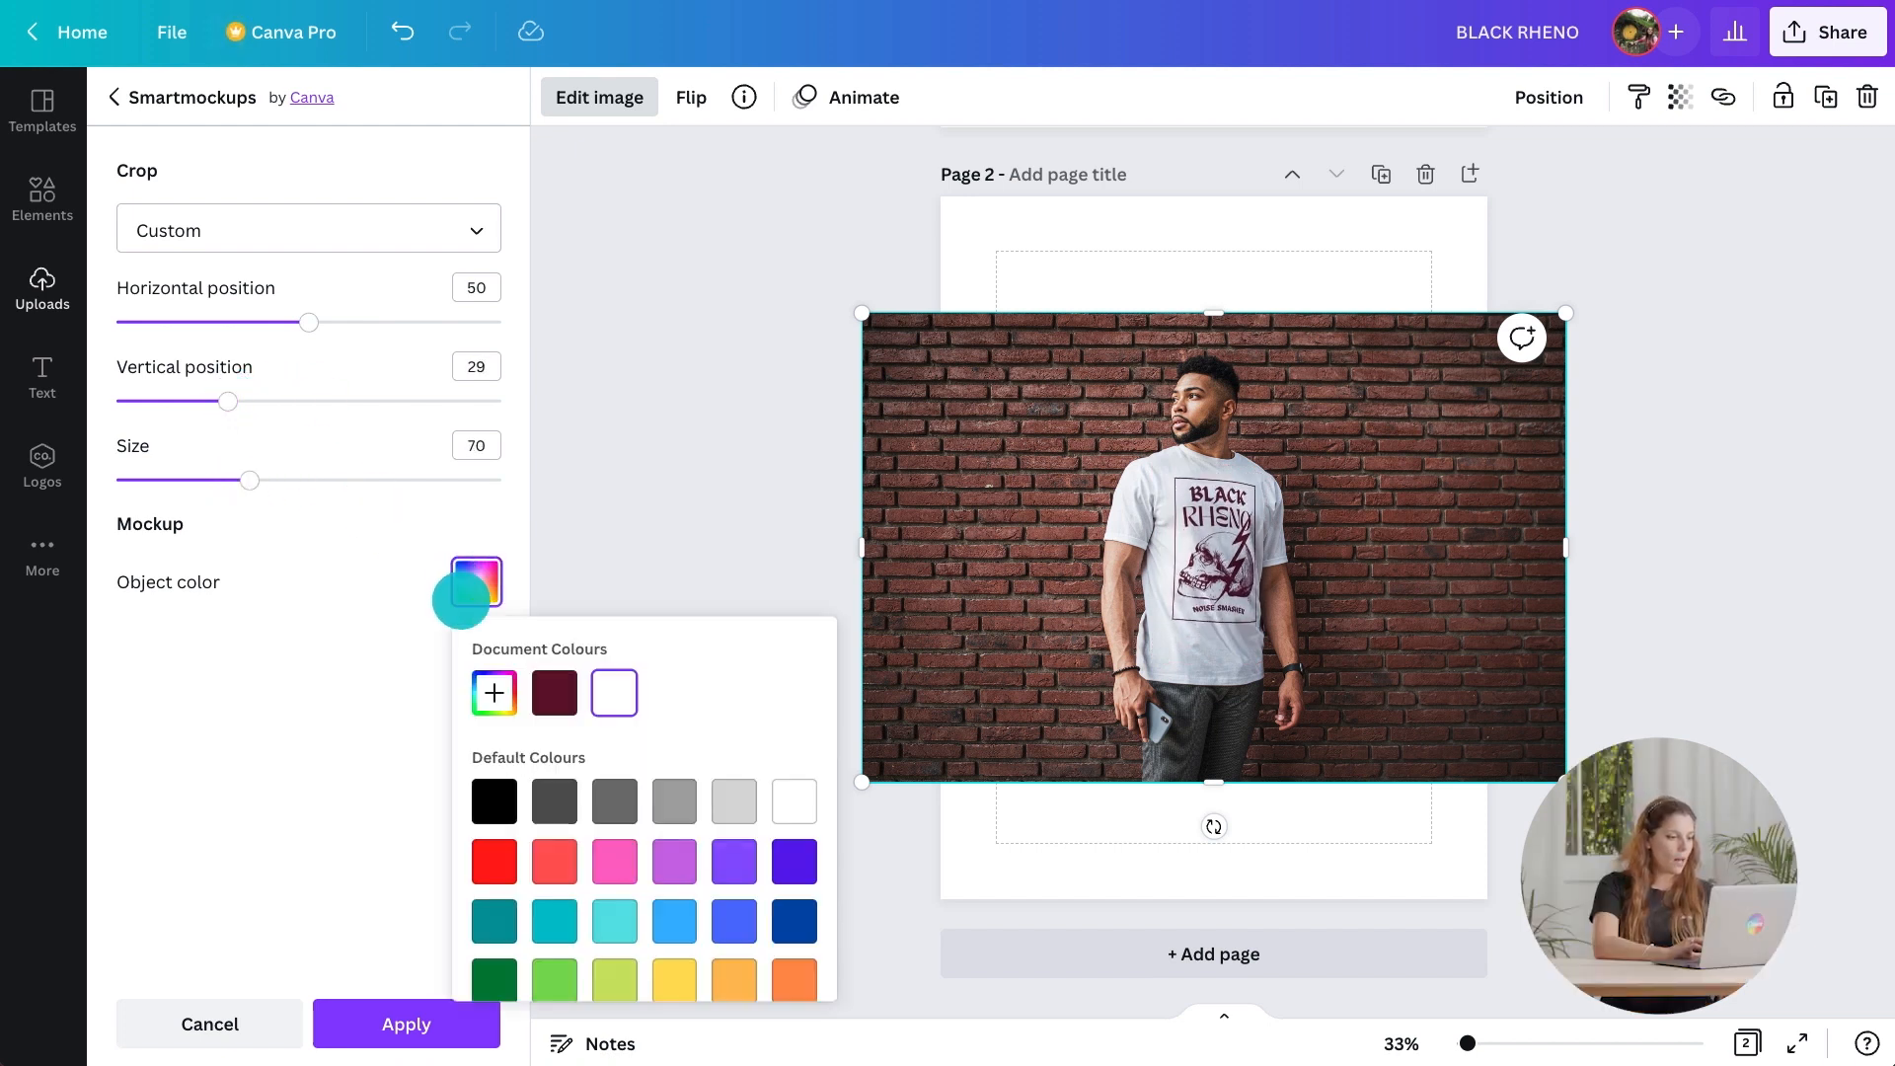
pyautogui.click(494, 800)
pyautogui.click(393, 1021)
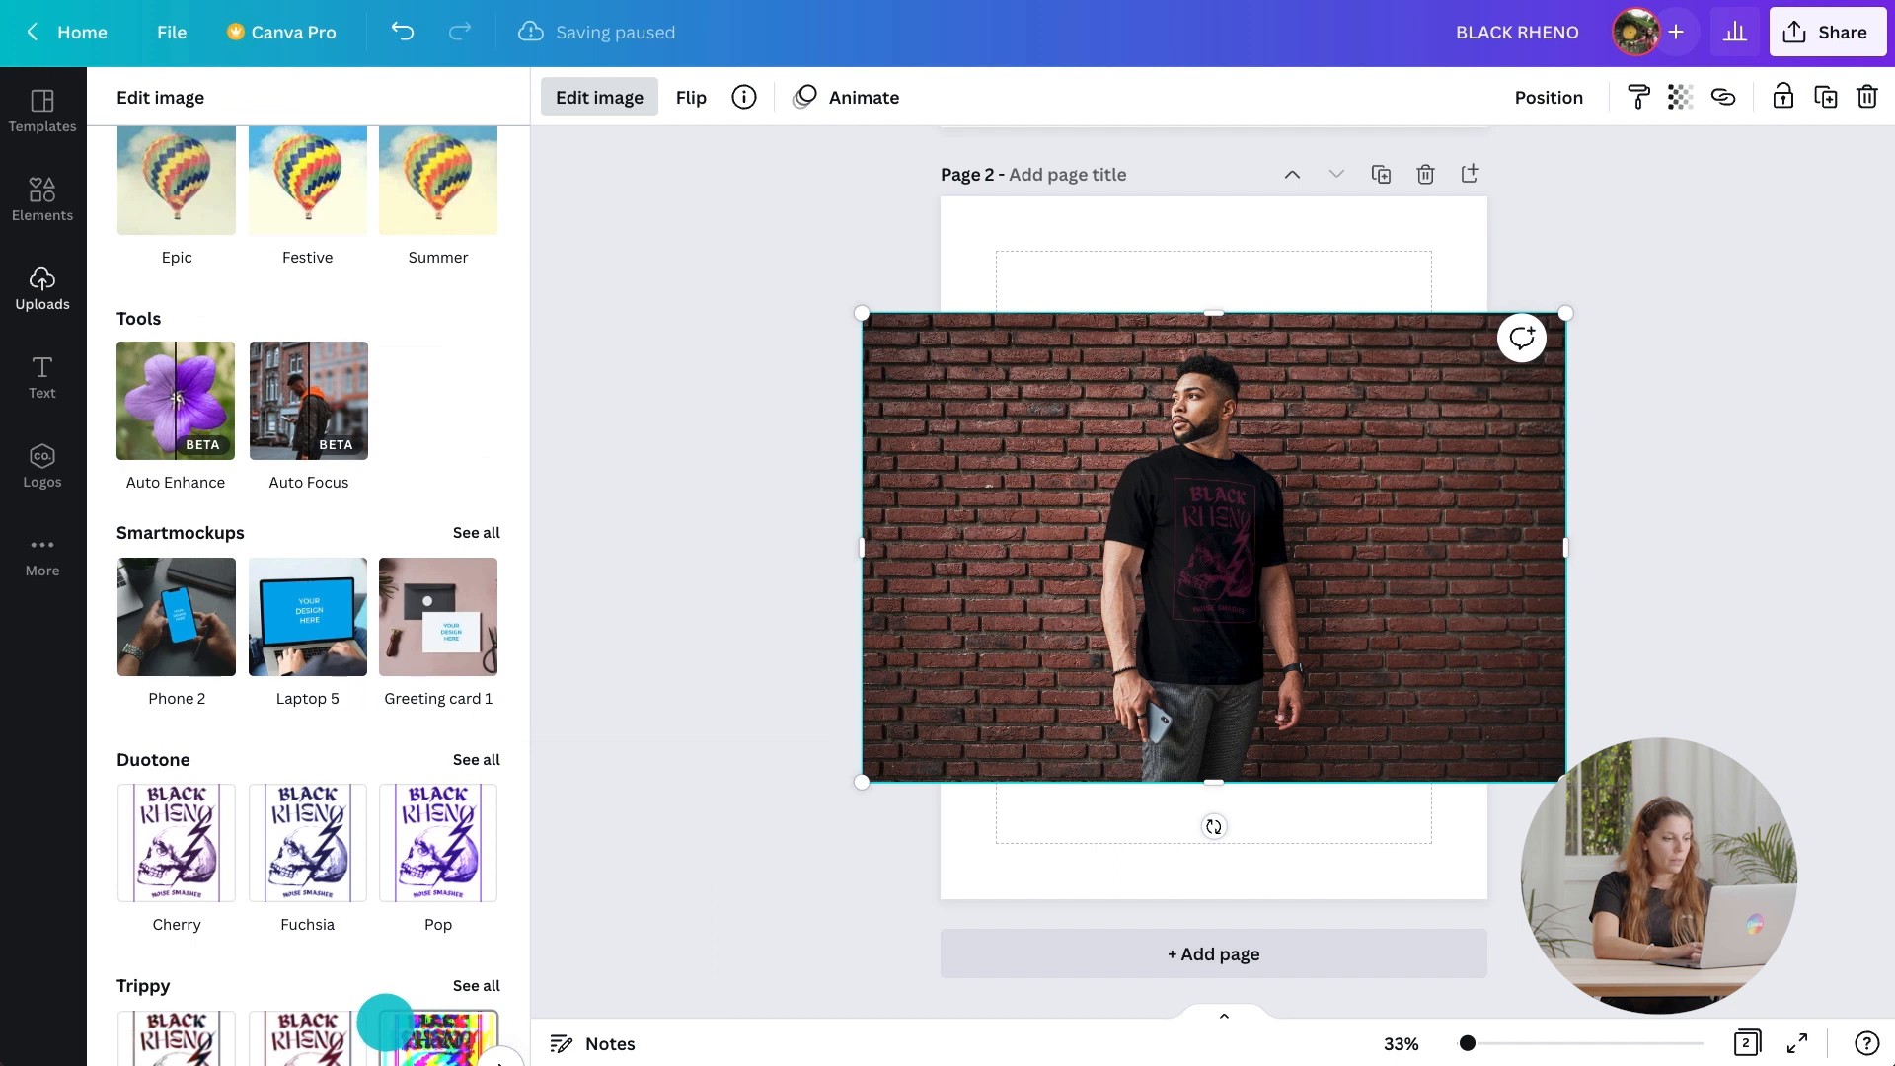
# Add a third page and place the uploaded design image on it.
pyautogui.click(1471, 174)
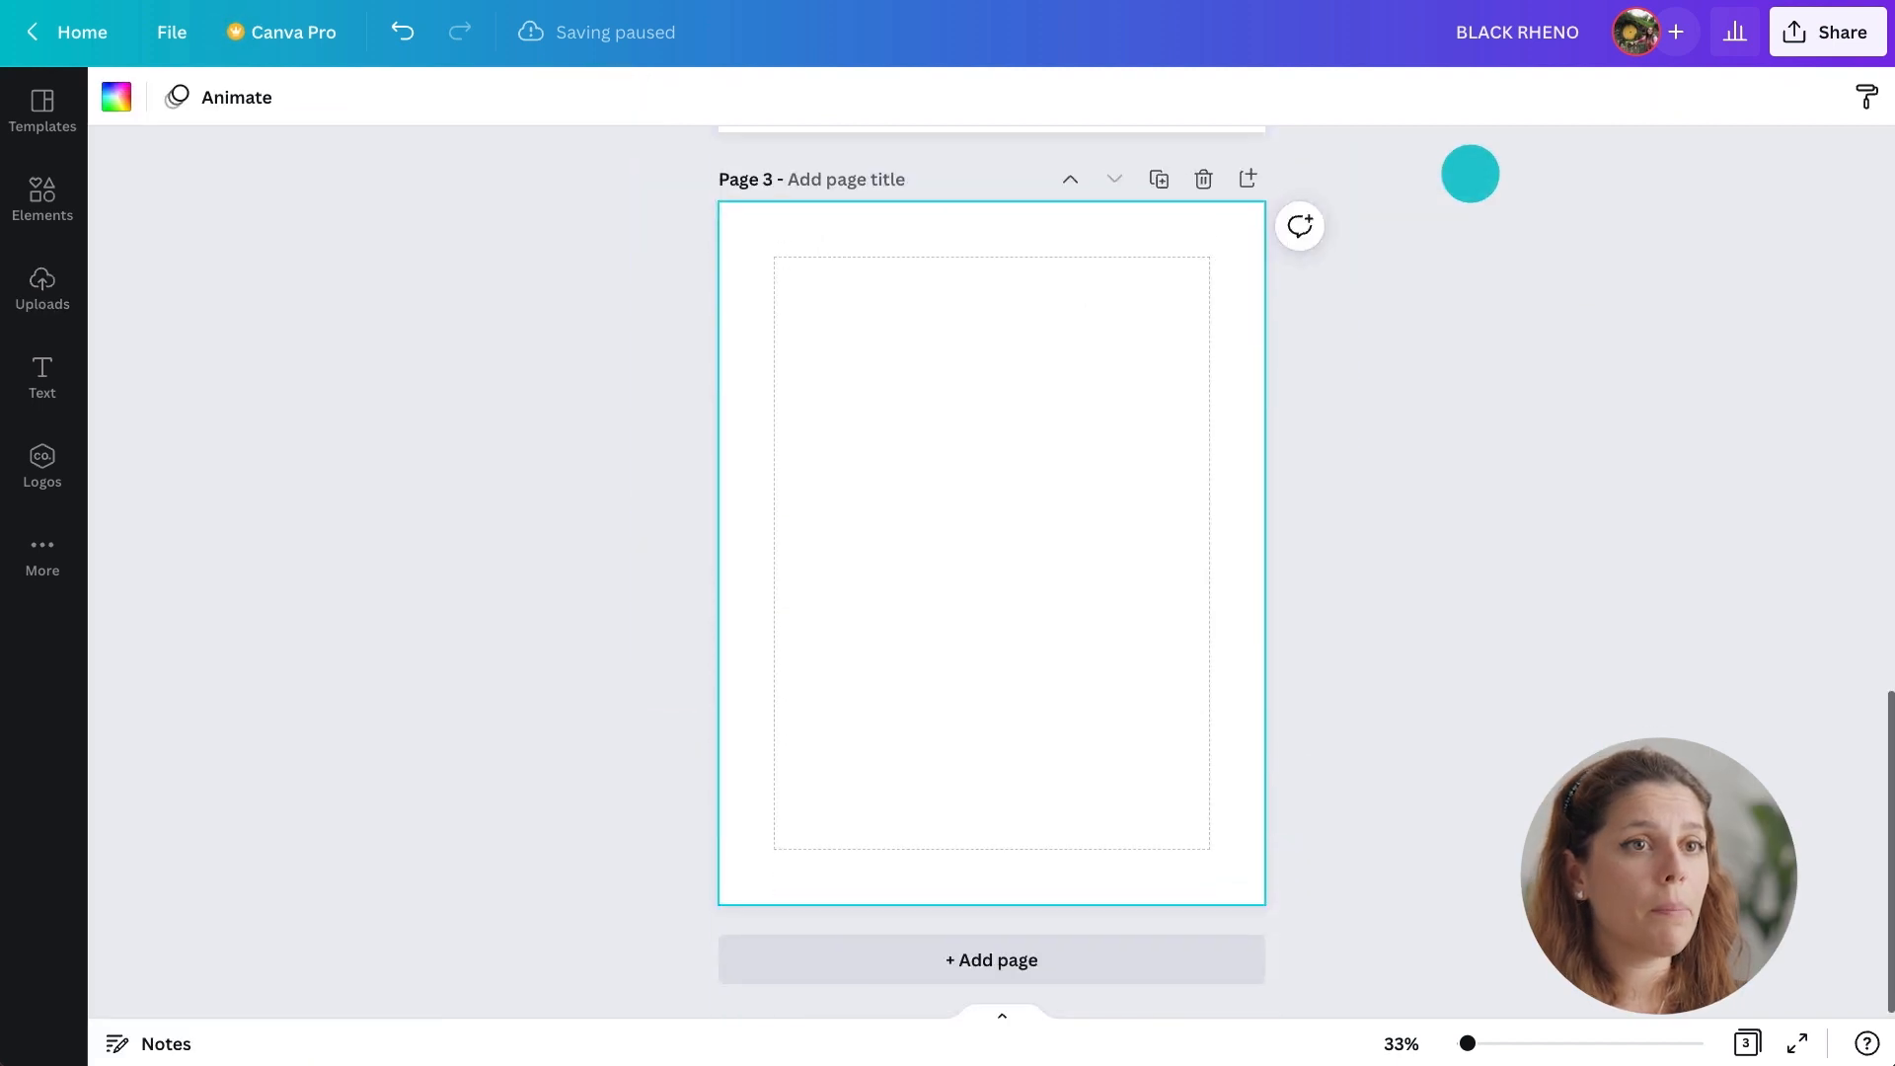
pyautogui.click(43, 286)
pyautogui.moveTo(152, 309); pyautogui.dragTo(1049, 367)
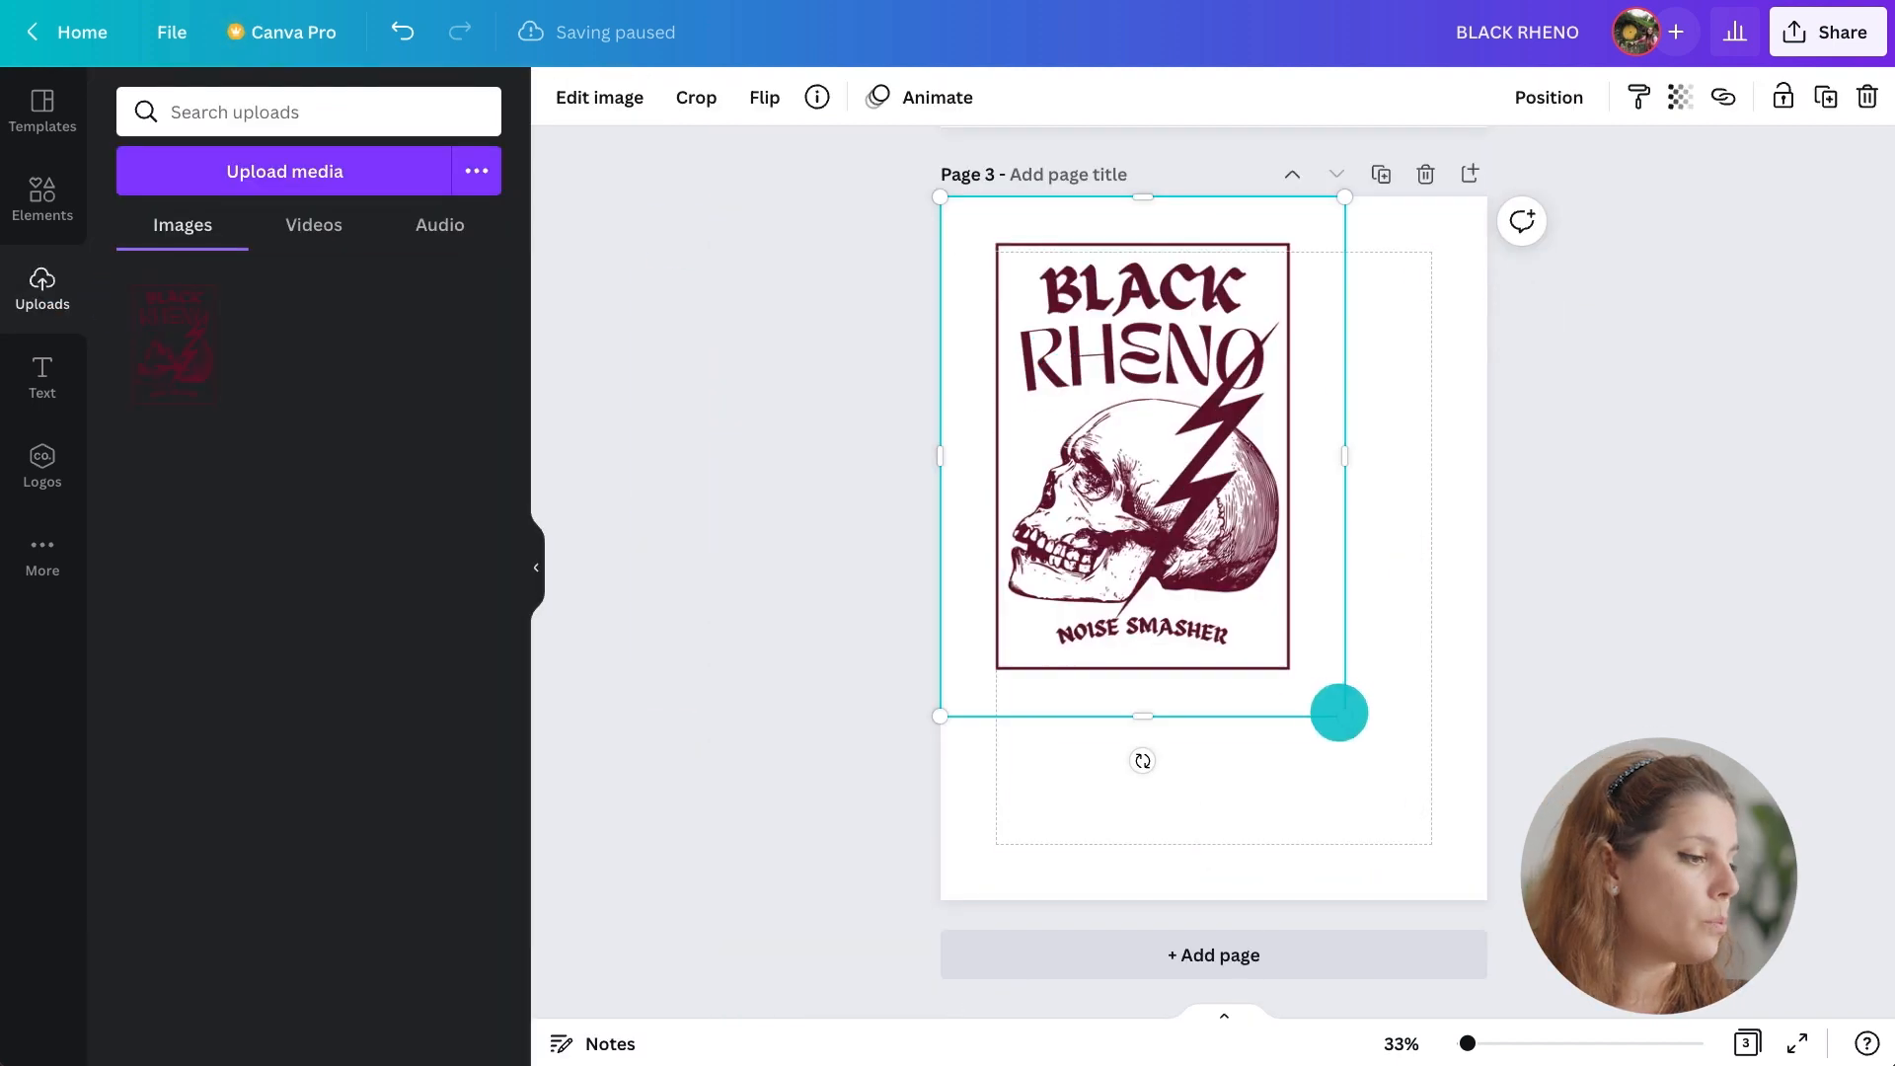
# Enlarge the design image to fill page 3 and apply the Enamel mug 8 smartmockup to it.
pyautogui.moveTo(1337, 711); pyautogui.dragTo(1487, 900)
pyautogui.click(612, 97)
pyautogui.scroll(-5, 427, 446)
pyautogui.click(476, 377)
pyautogui.scroll(-20, 476, 363)
pyautogui.scroll(-8, 474, 365)
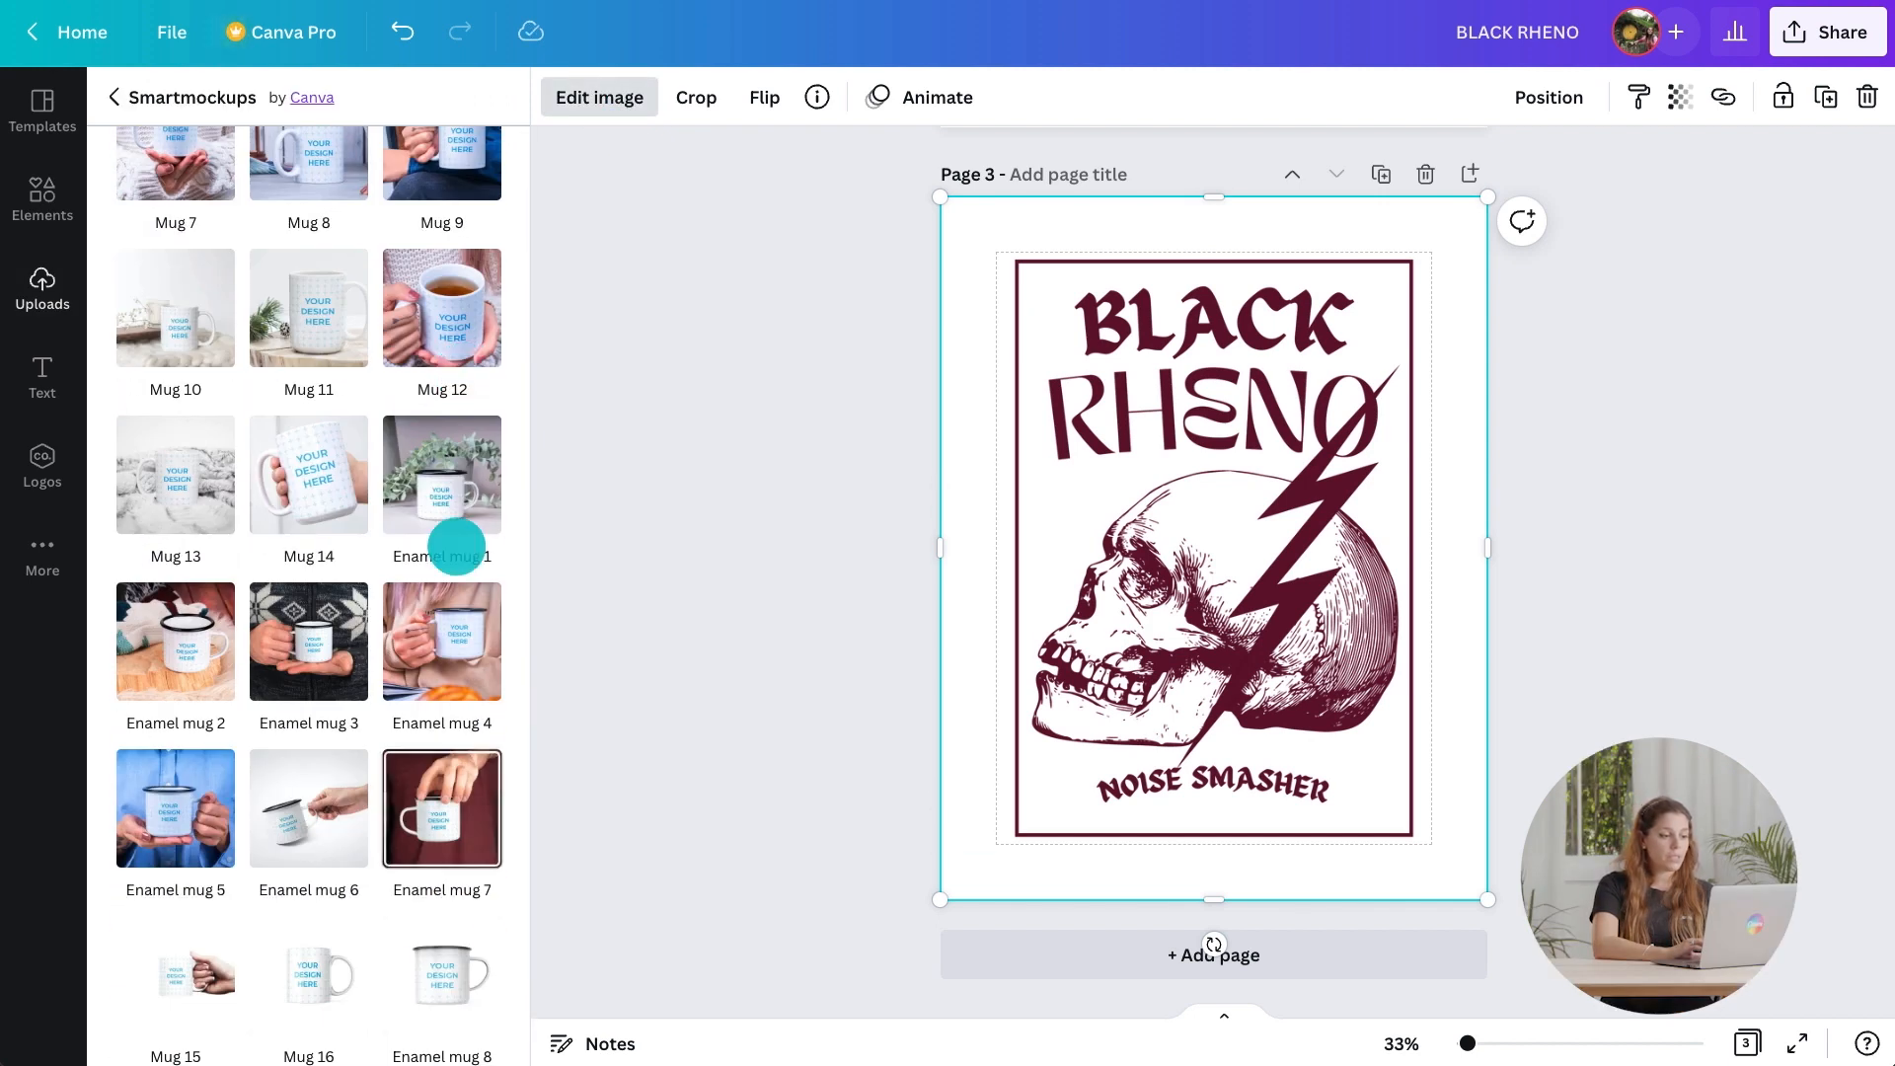
pyautogui.click(437, 943)
# Set the mockup crop to Custom with size 61.
pyautogui.click(369, 233)
pyautogui.click(344, 317)
pyautogui.moveTo(251, 476); pyautogui.dragTo(233, 480)
# Set the mug's object colour to black and apply the mockup.
pyautogui.click(476, 581)
pyautogui.click(551, 802)
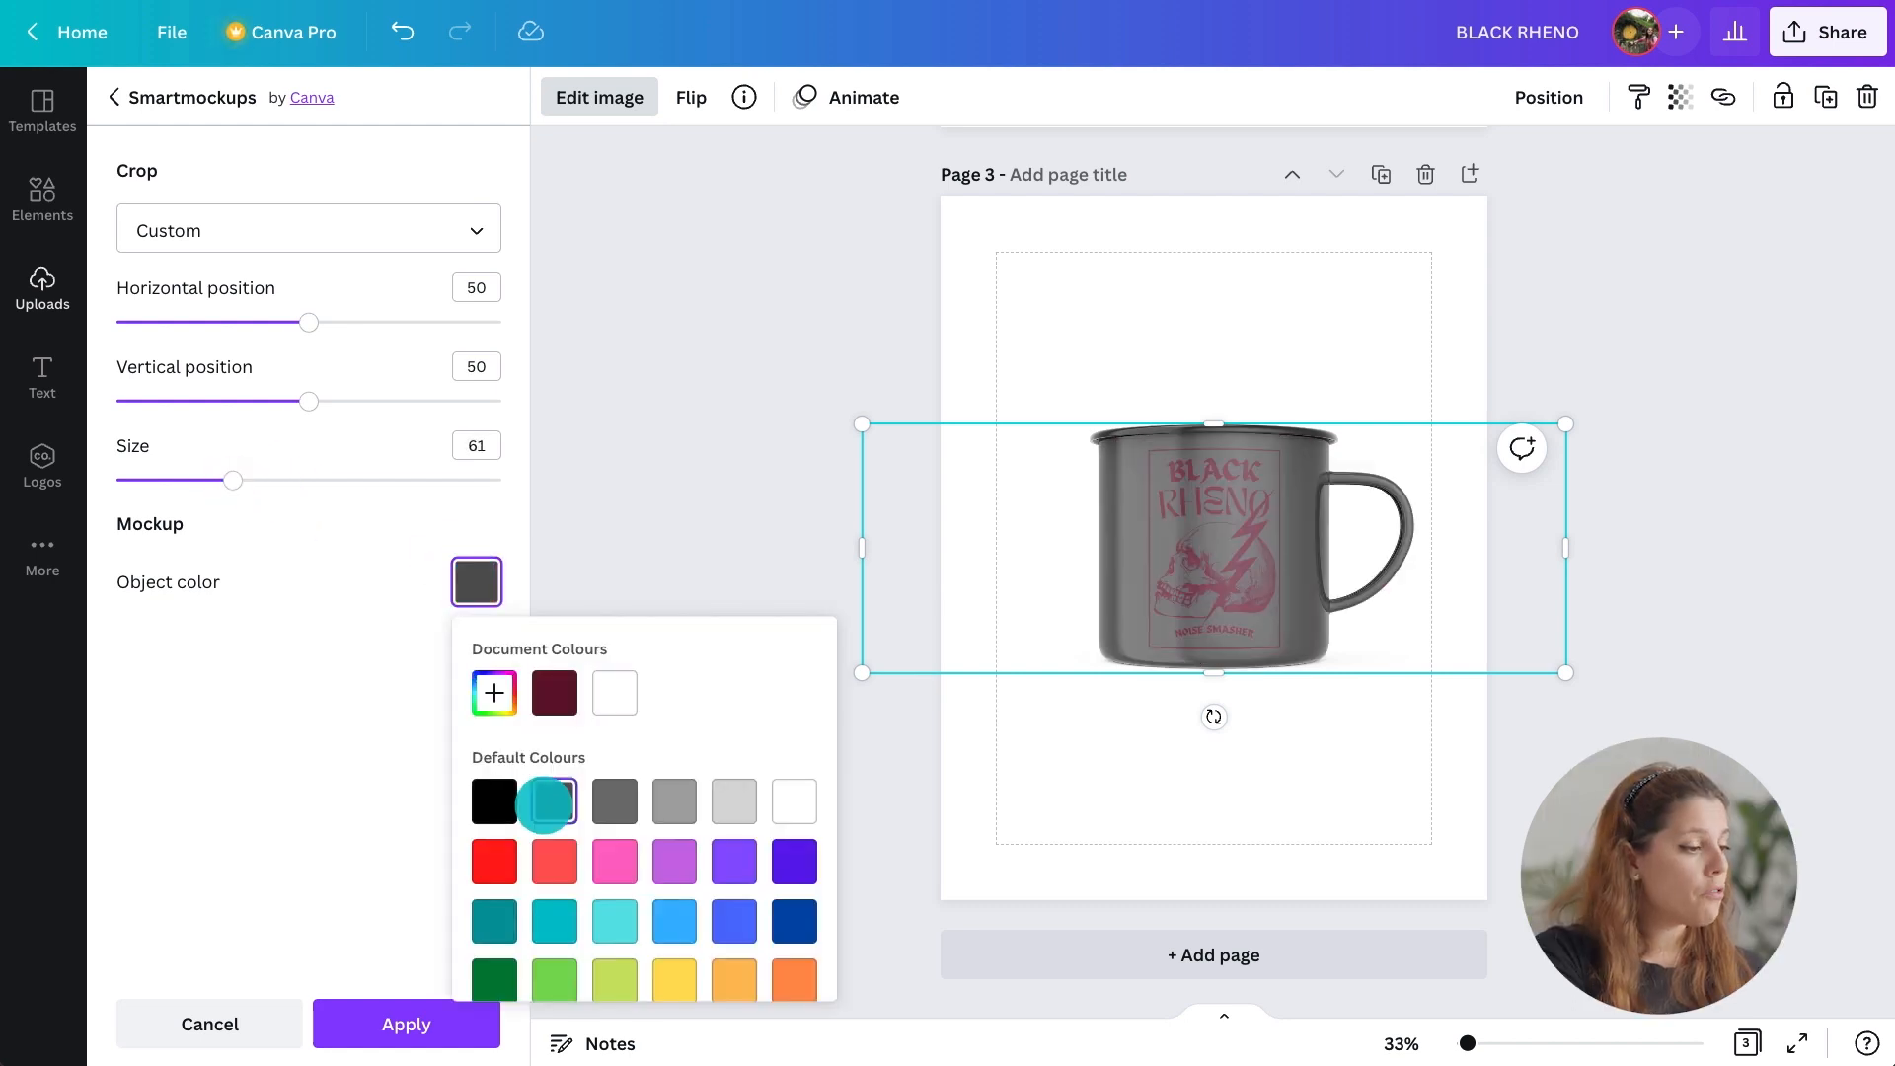
pyautogui.click(495, 802)
pyautogui.click(402, 1024)
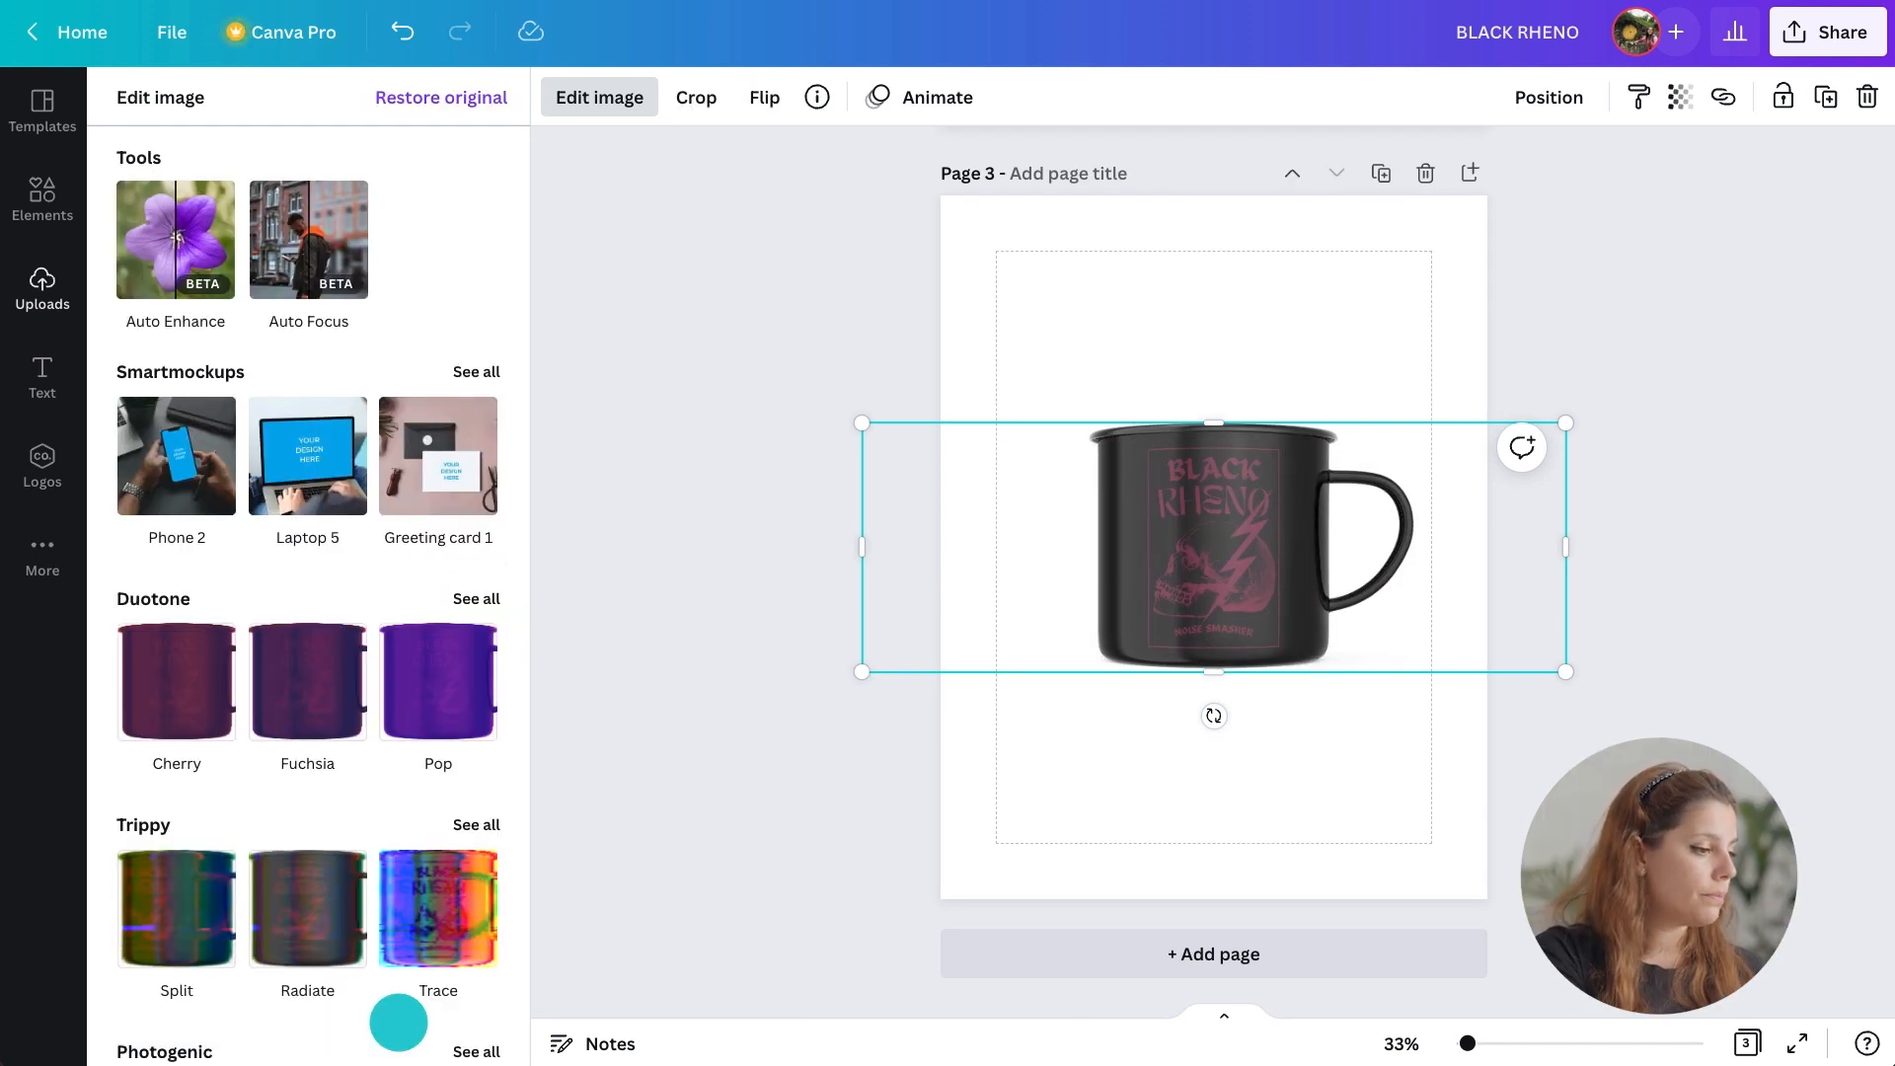
pyautogui.click(607, 856)
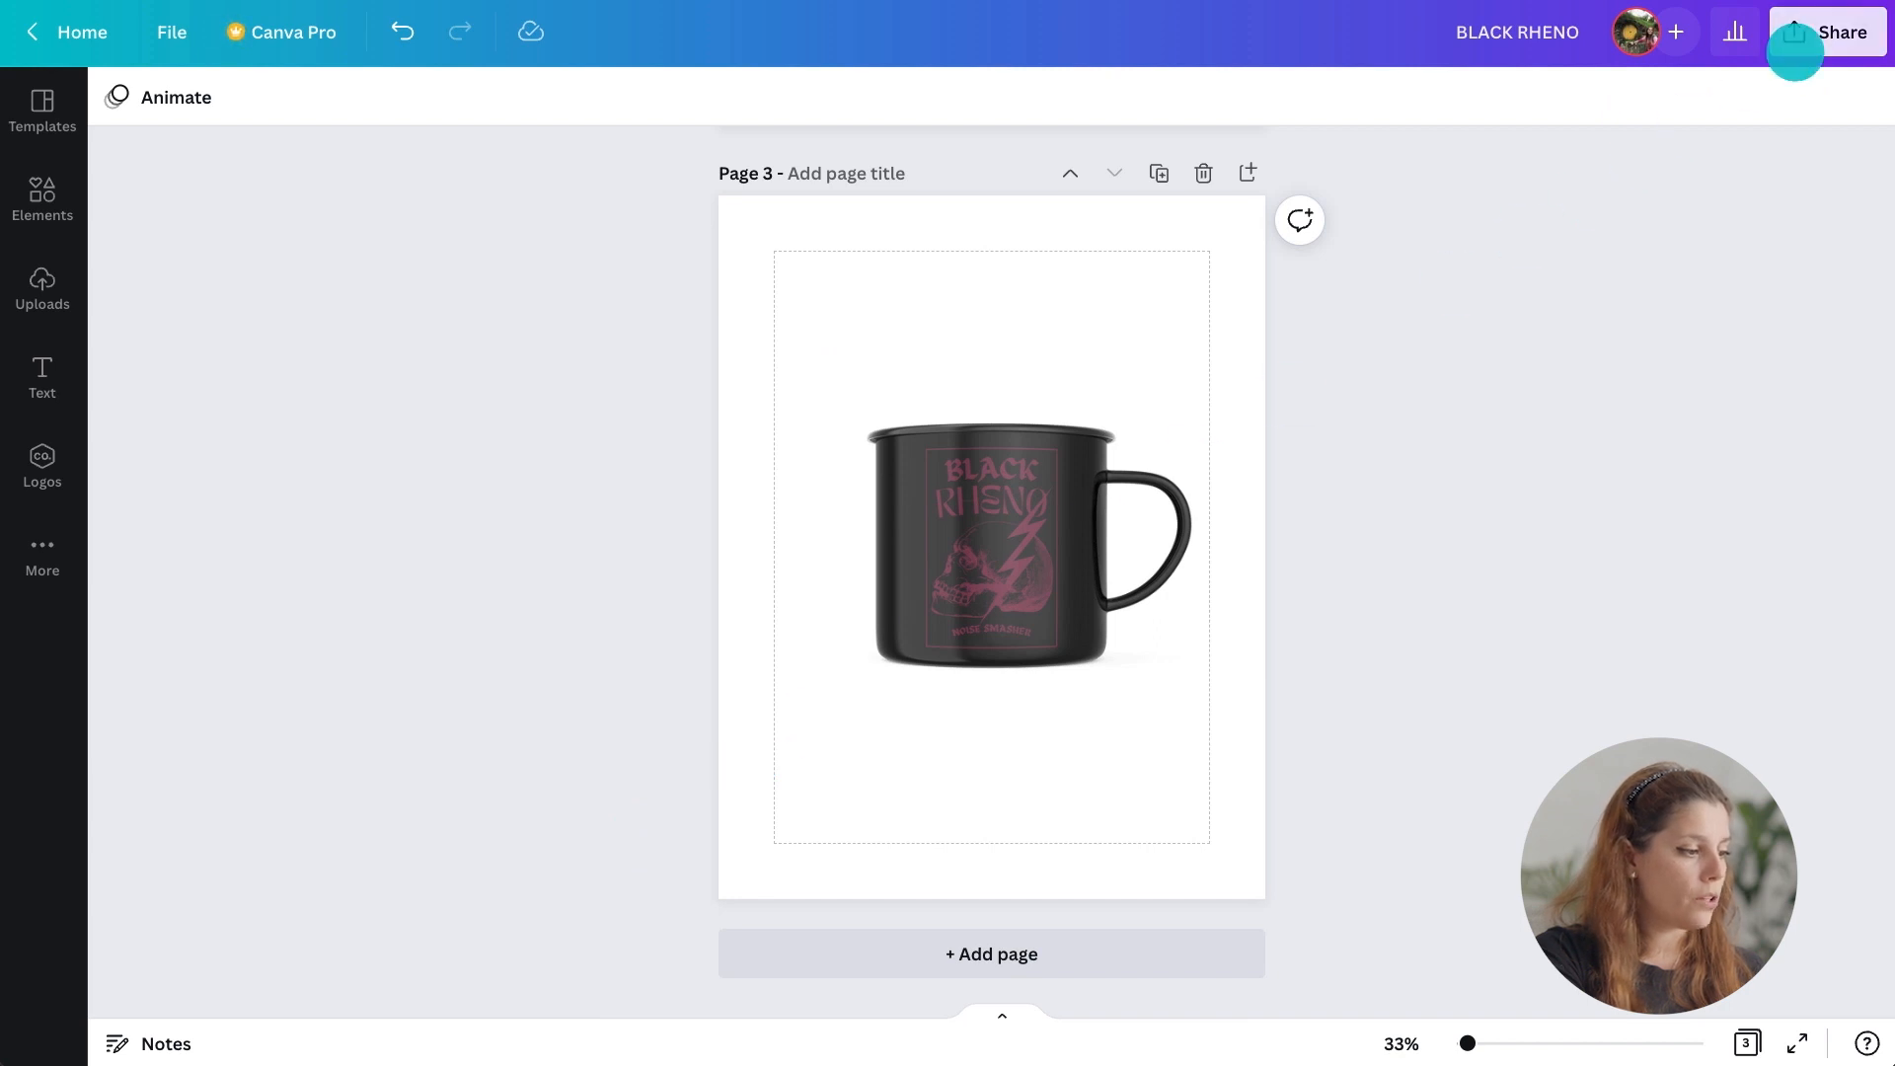
# Download all pages of the design as PNG.
pyautogui.click(1795, 39)
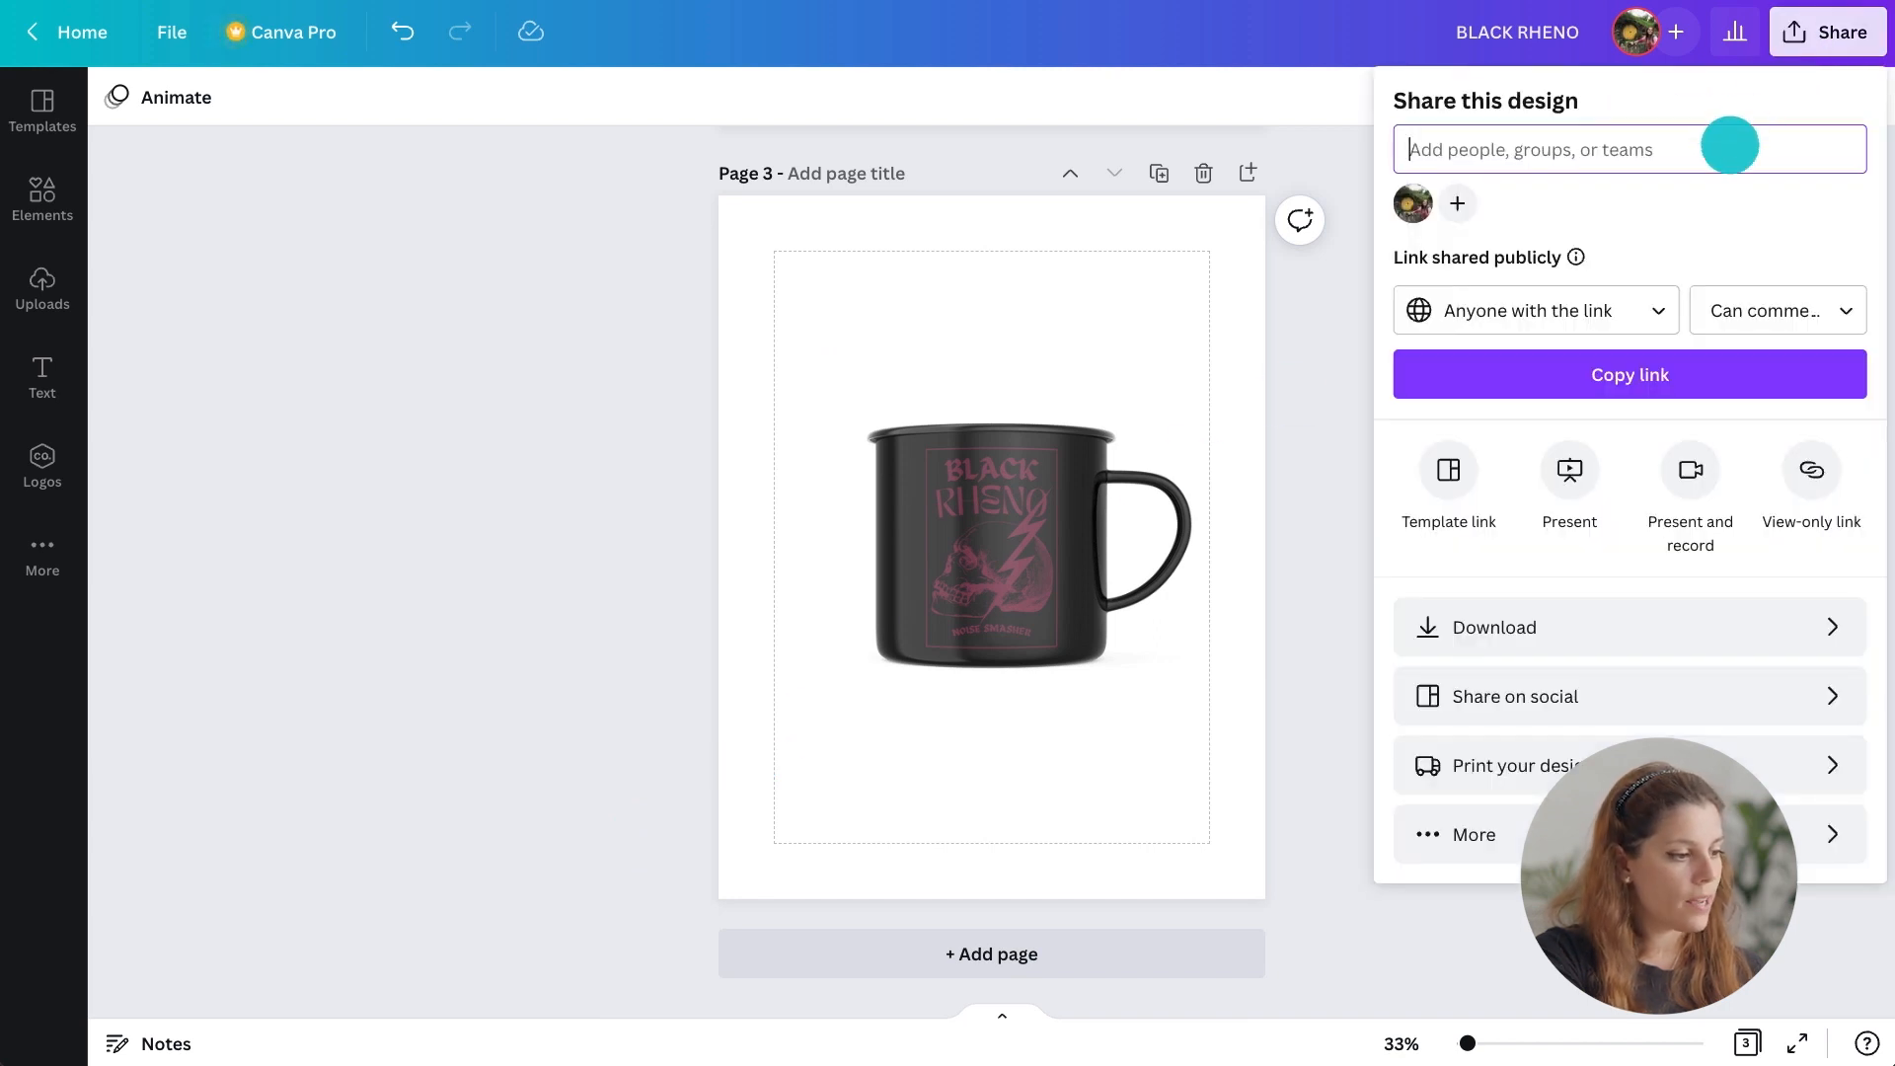
pyautogui.click(1662, 626)
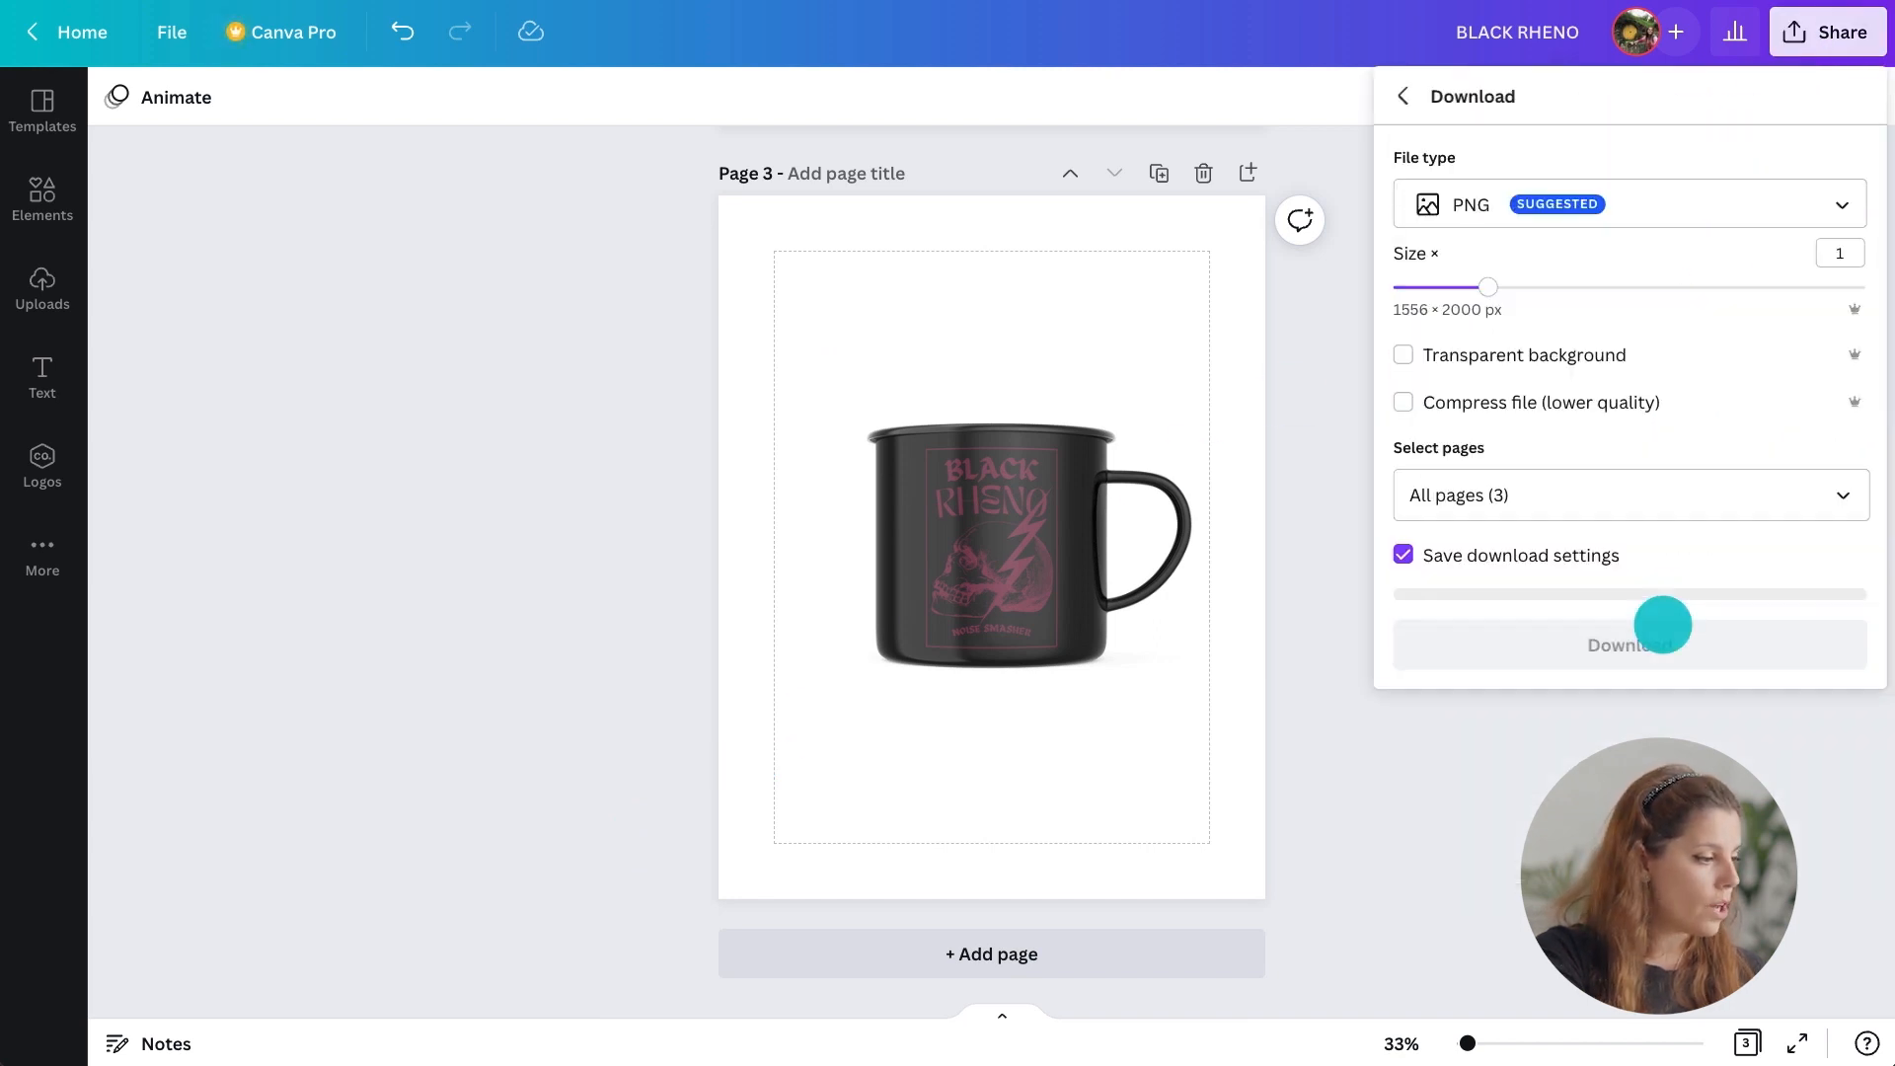
pyautogui.click(1662, 626)
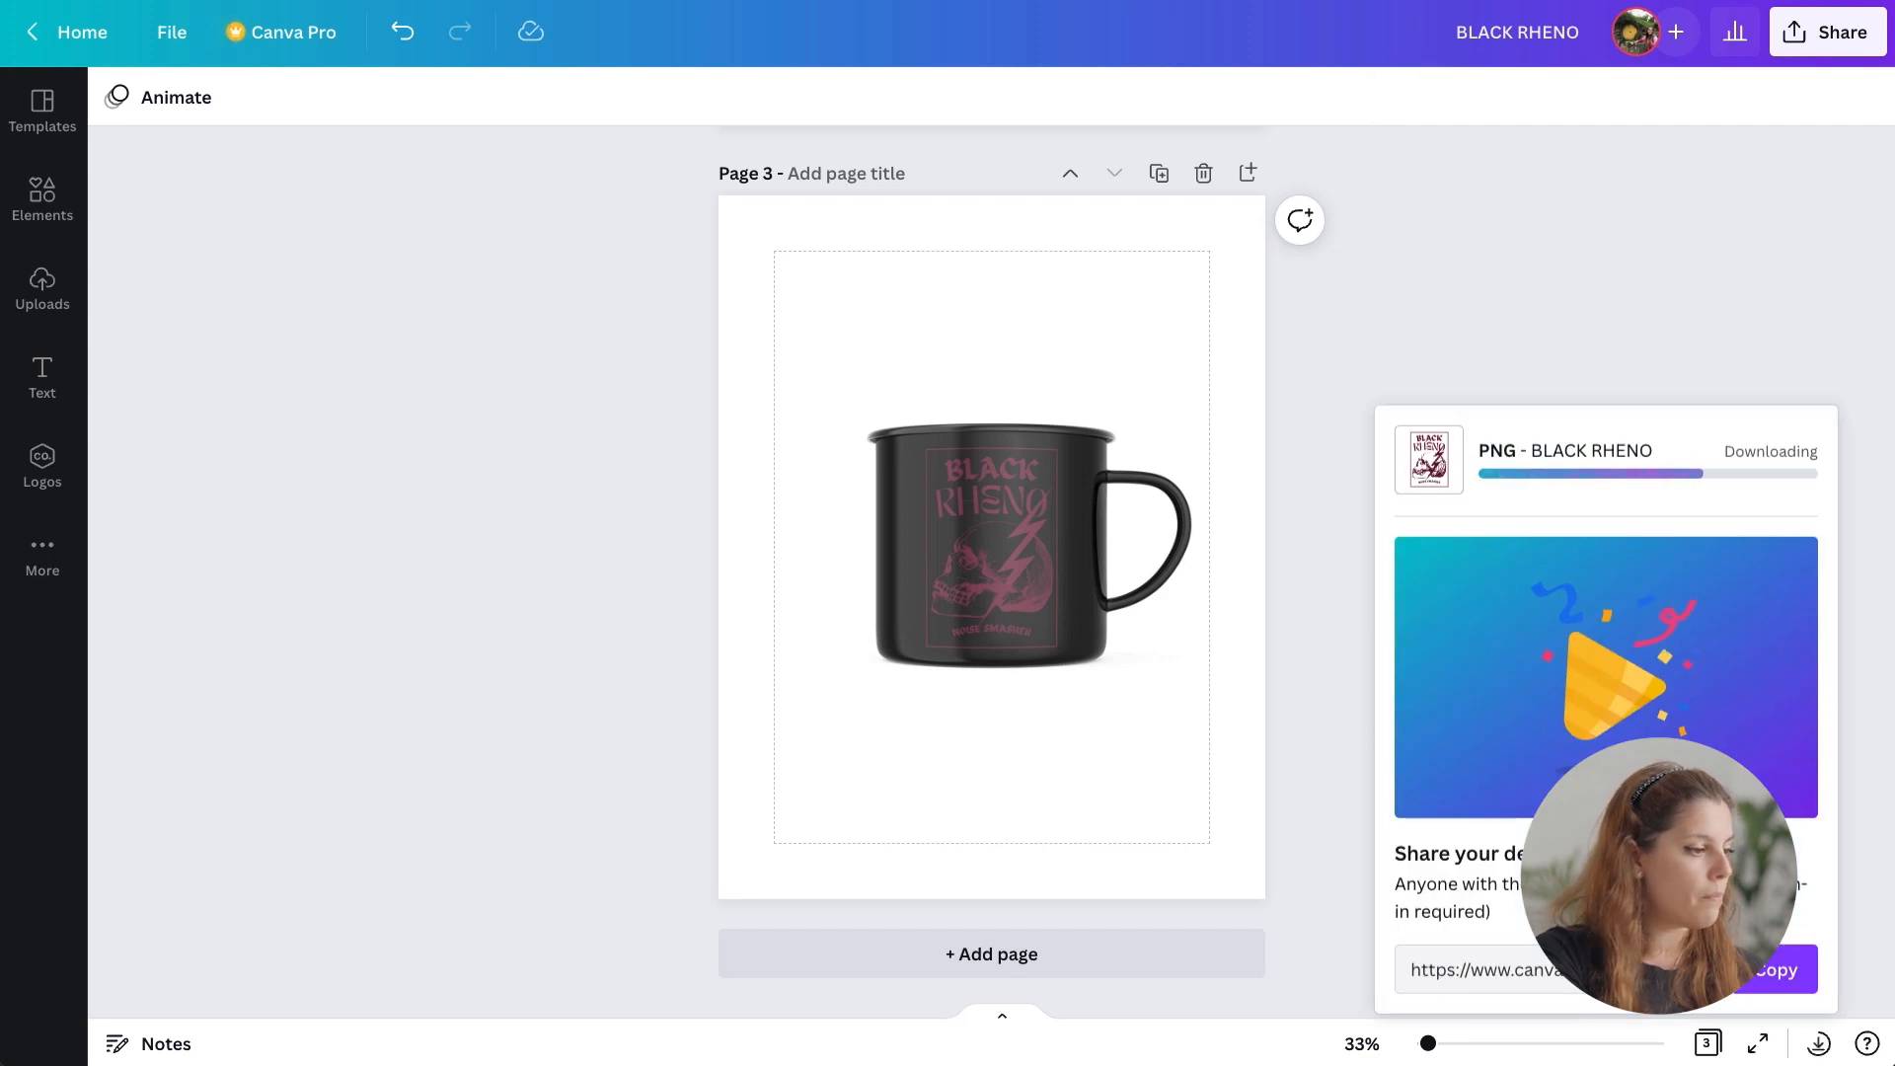